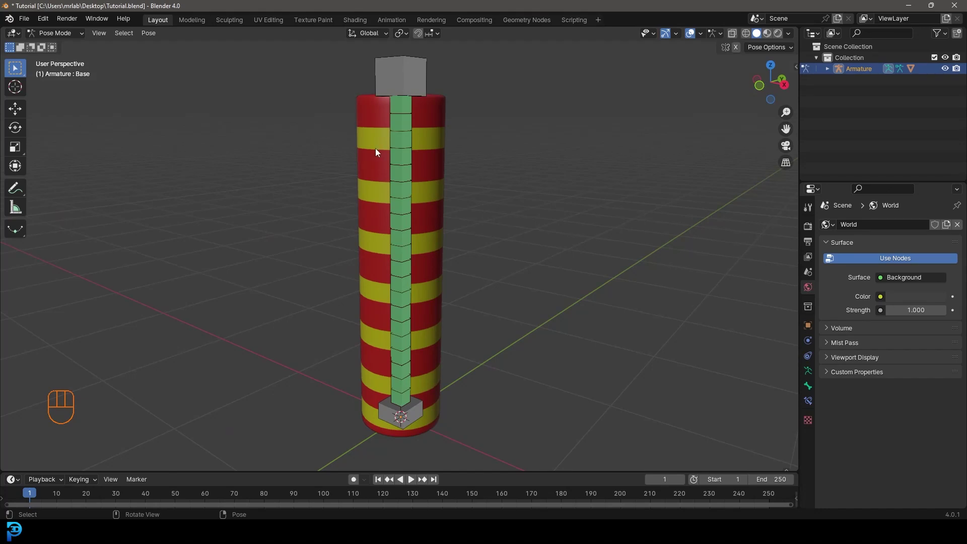
# Step: Move the rig's Top bone sideways and down to bend the striped cylinder
pyautogui.moveTo(376, 148); pyautogui.dragTo(416, 76, button='middle')
pyautogui.click(415, 76)
pyautogui.press('g')
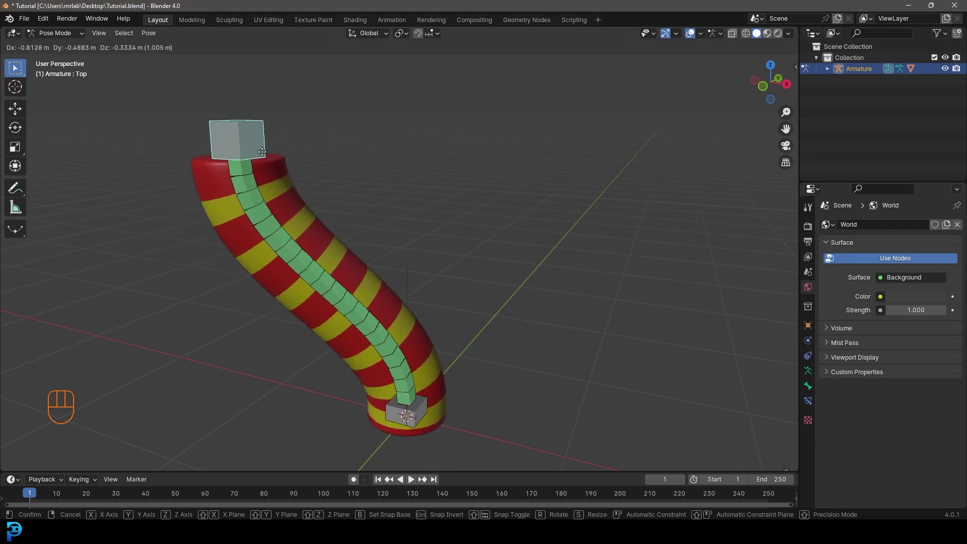
pyautogui.click(264, 178)
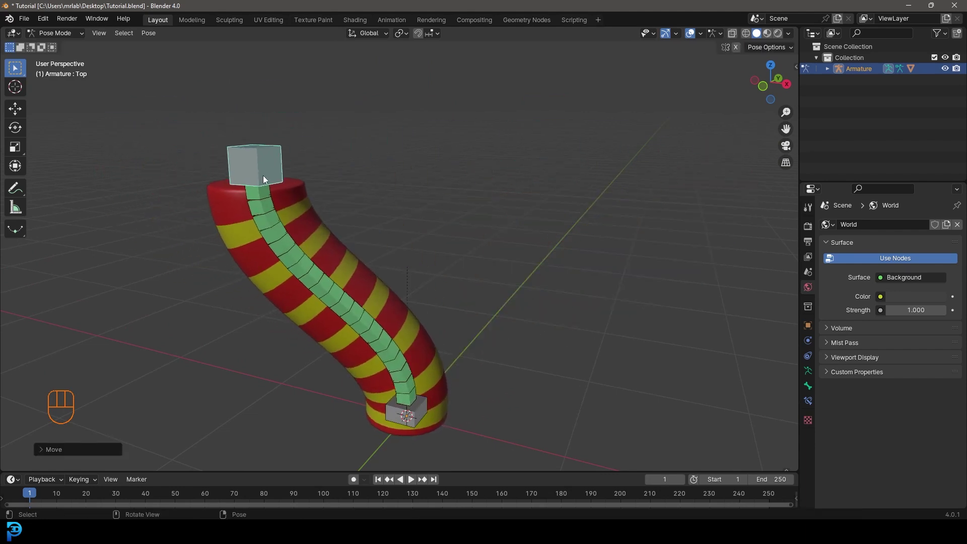
# Step: Move the Base bone sideways away from the origin to stretch the striped cylinder
pyautogui.scroll(-4, 382, 377)
pyautogui.moveTo(414, 411); pyautogui.dragTo(400, 382, button='middle')
pyautogui.scroll(4, 400, 382)
pyautogui.click(401, 382)
pyautogui.press('g')
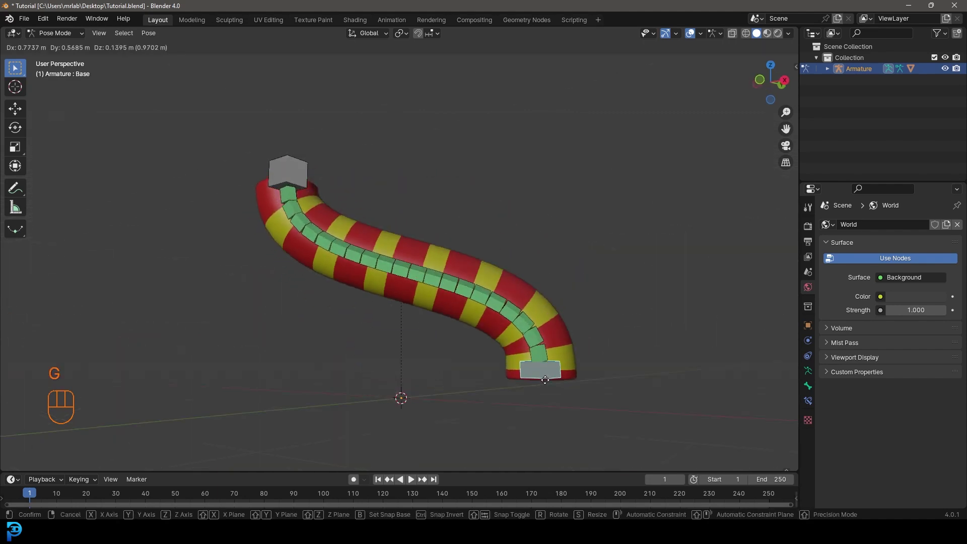
pyautogui.click(529, 394)
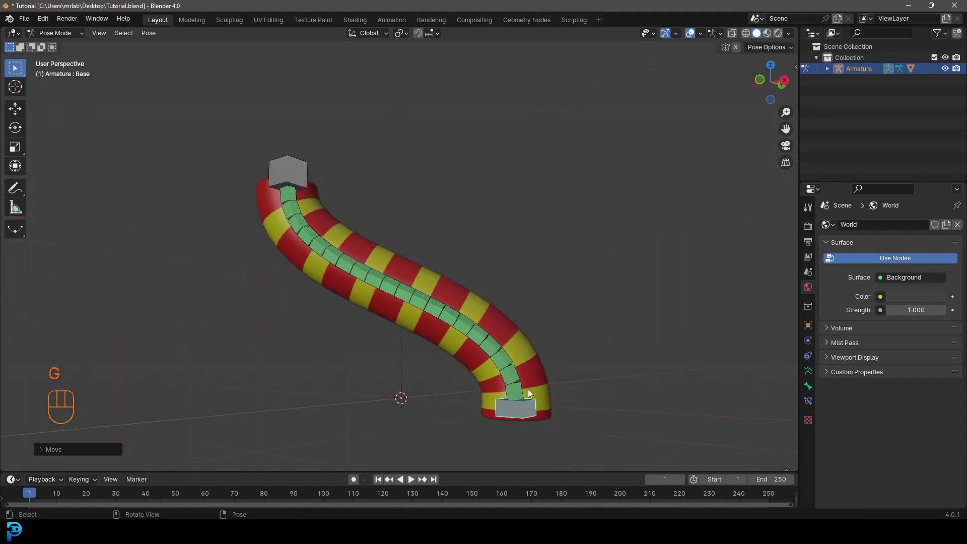
# Step: Bend the tube both ways in the XZ plane by repositioning Base, raising Top, and moving Base back about 1.7 m along X
pyautogui.press('KP_1')
pyautogui.press('g')
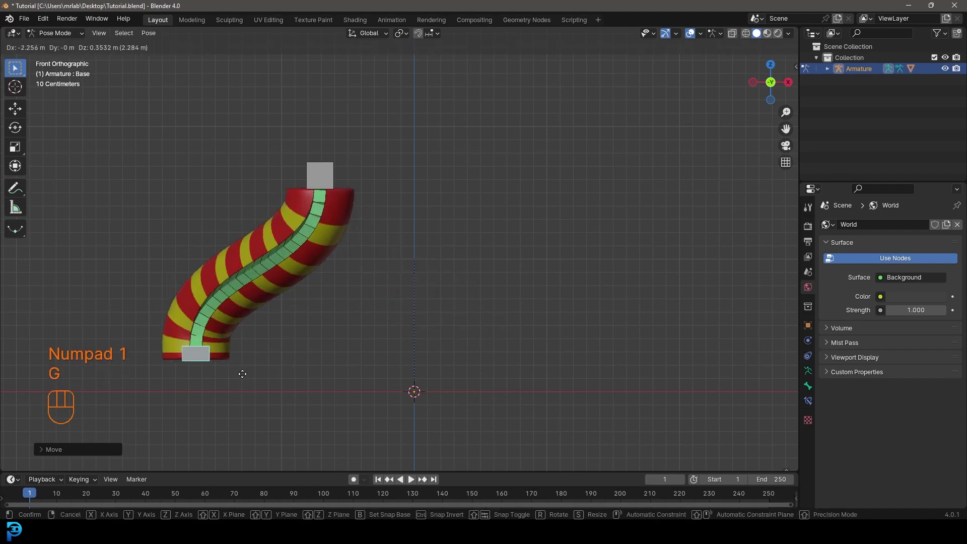
pyautogui.click(268, 390)
pyautogui.click(321, 168)
pyautogui.press('g')
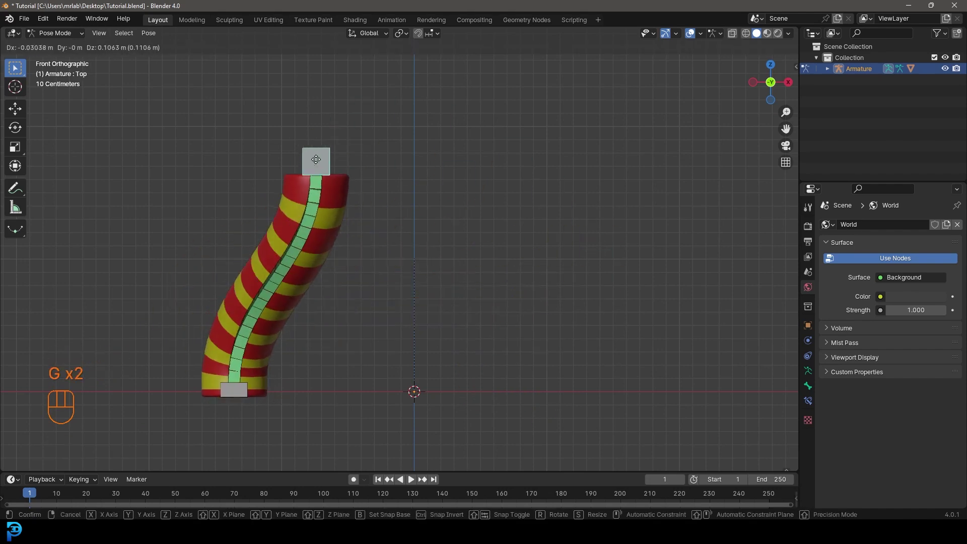
pyautogui.click(320, 131)
pyautogui.click(228, 391)
pyautogui.press('g')
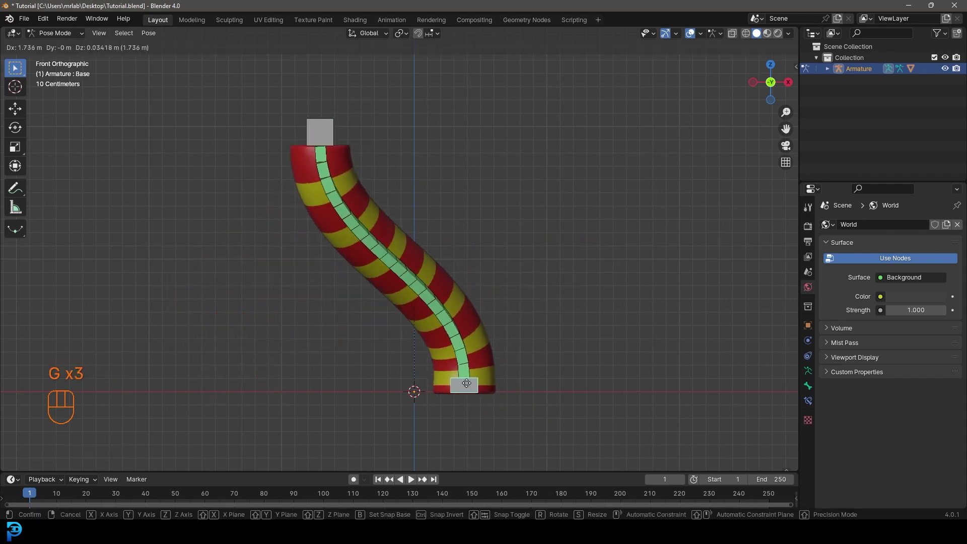
pyautogui.click(467, 382)
# Step: Shift the Top bone sideways along the Y direction, then bring the Base bone back toward the origin
pyautogui.moveTo(471, 375); pyautogui.dragTo(377, 150, button='middle')
pyautogui.click(367, 174)
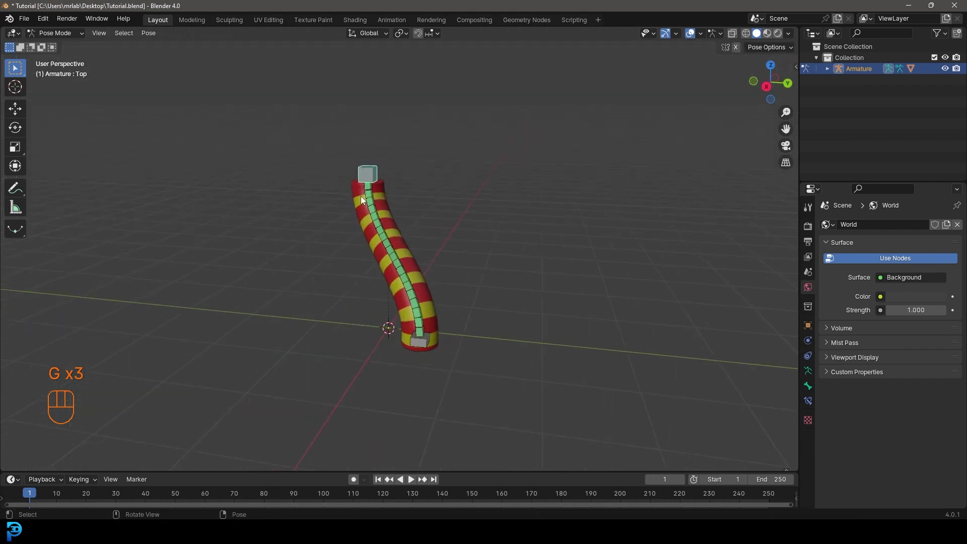
pyautogui.moveTo(361, 197); pyautogui.dragTo(393, 192, button='middle')
pyautogui.press('g')
pyautogui.click(385, 207)
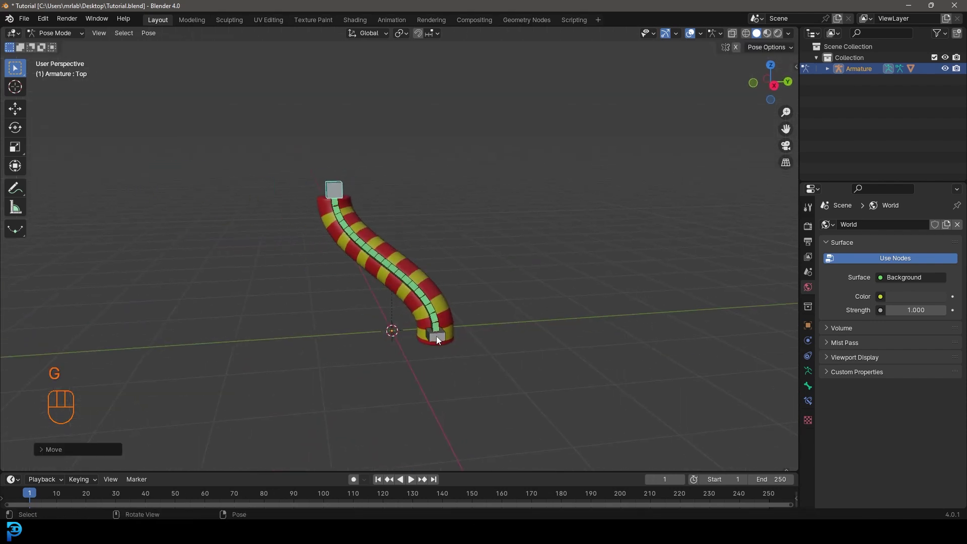
pyautogui.click(437, 337)
pyautogui.press('g')
pyautogui.click(394, 328)
pyautogui.moveTo(272, 331); pyautogui.dragTo(345, 333, button='middle')
pyautogui.scroll(3, 345, 334)
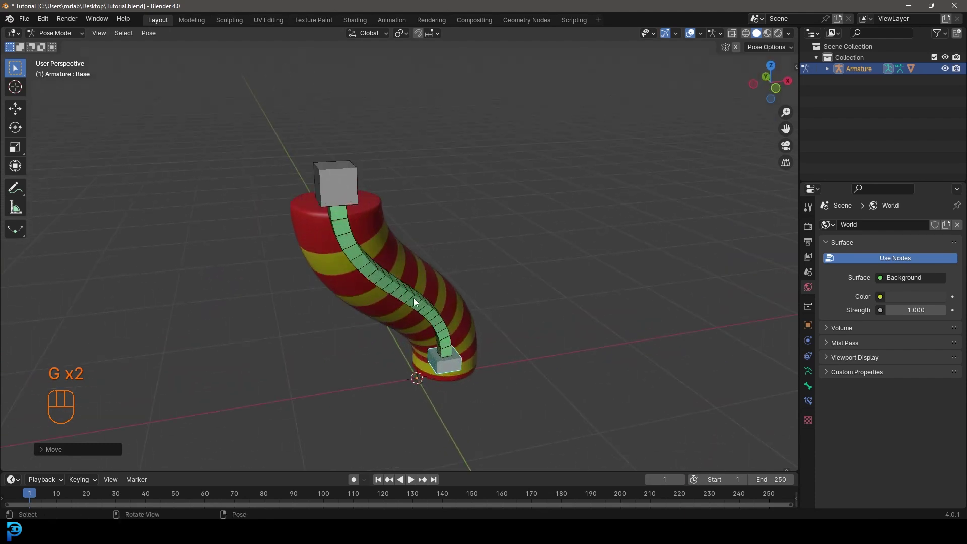
pyautogui.moveTo(415, 302); pyautogui.dragTo(454, 343, button='middle')
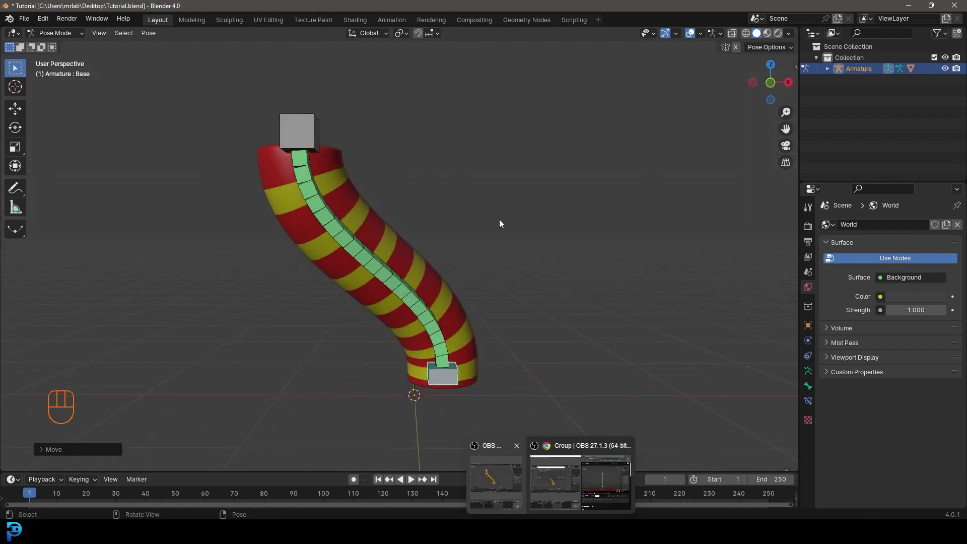
pyautogui.press('g')
pyautogui.rightClick(383, 209)
pyautogui.moveTo(636, 258); pyautogui.dragTo(504, 237, button='middle')
pyautogui.press('g')
pyautogui.press('g')
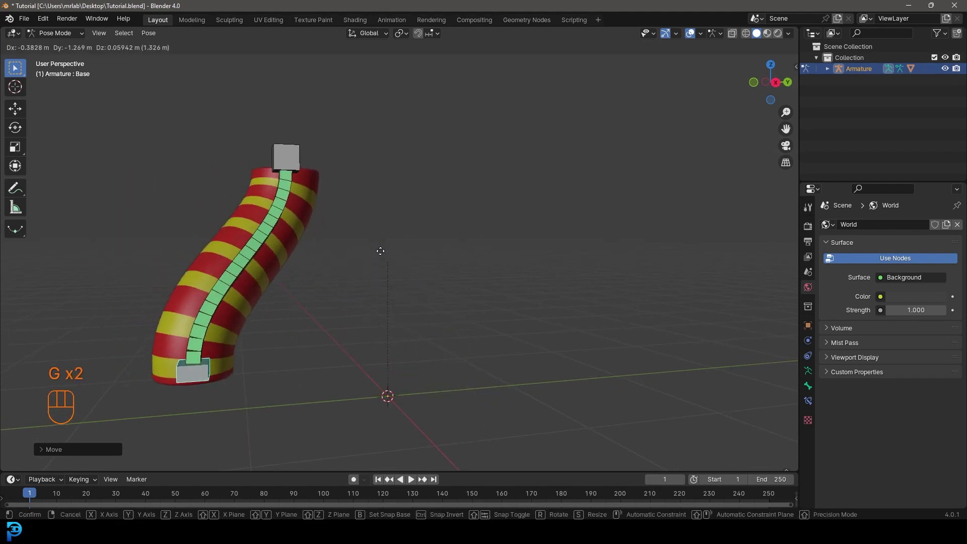
pyautogui.rightClick(496, 248)
pyautogui.moveTo(496, 248); pyautogui.dragTo(425, 309, button='middle')
# Step: Move the Base bone about 0.26 m in the XZ plane back to the world origin
pyautogui.press('KP_1')
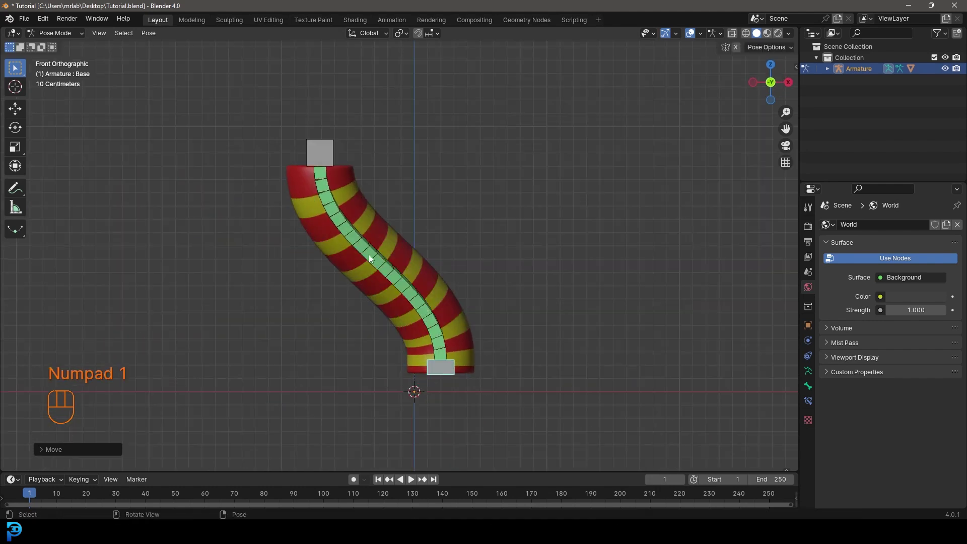
pyautogui.press('g')
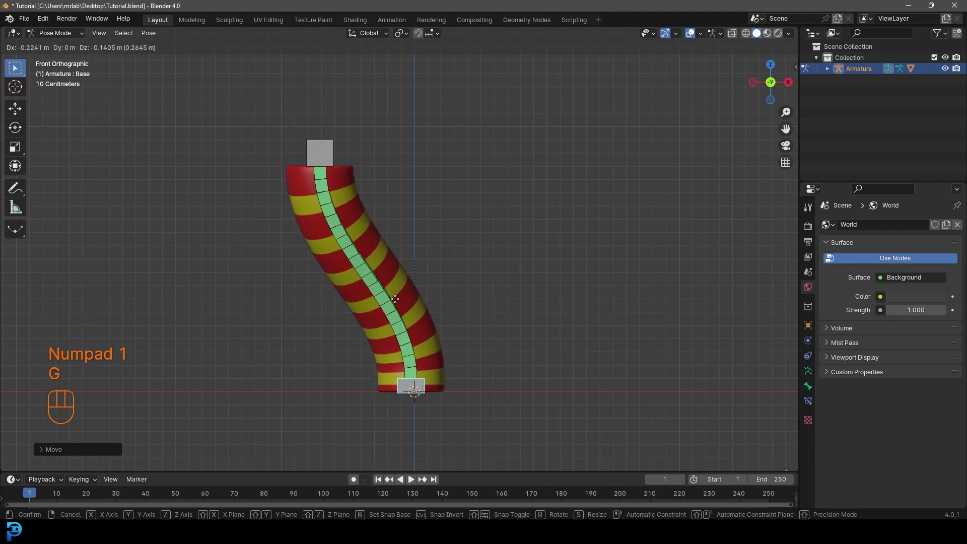
pyautogui.click(395, 299)
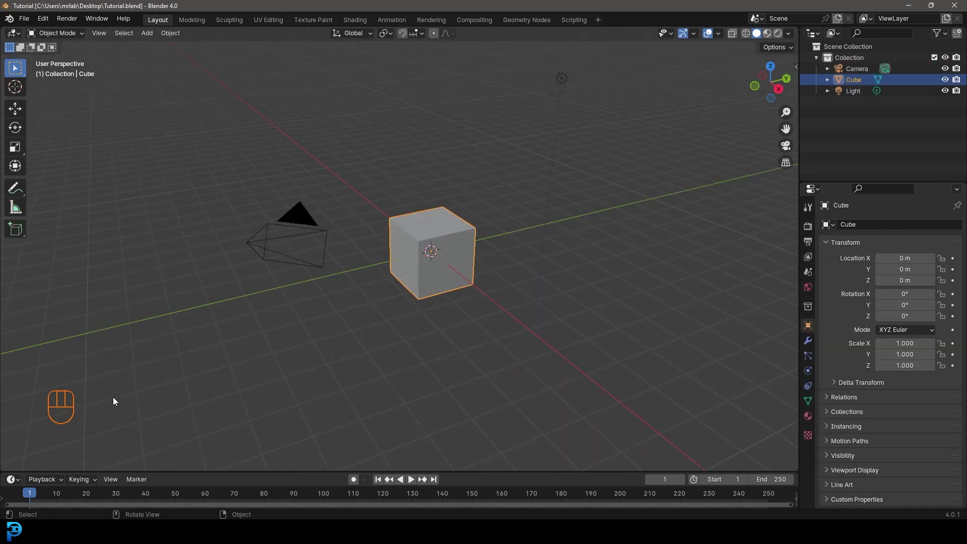
# Step: Delete the default camera, cube and light from the new scene
pyautogui.keyDown('shift'); pyautogui.moveTo(299, 233); pyautogui.dragTo(206, 391, button='middle'); pyautogui.keyUp('shift')
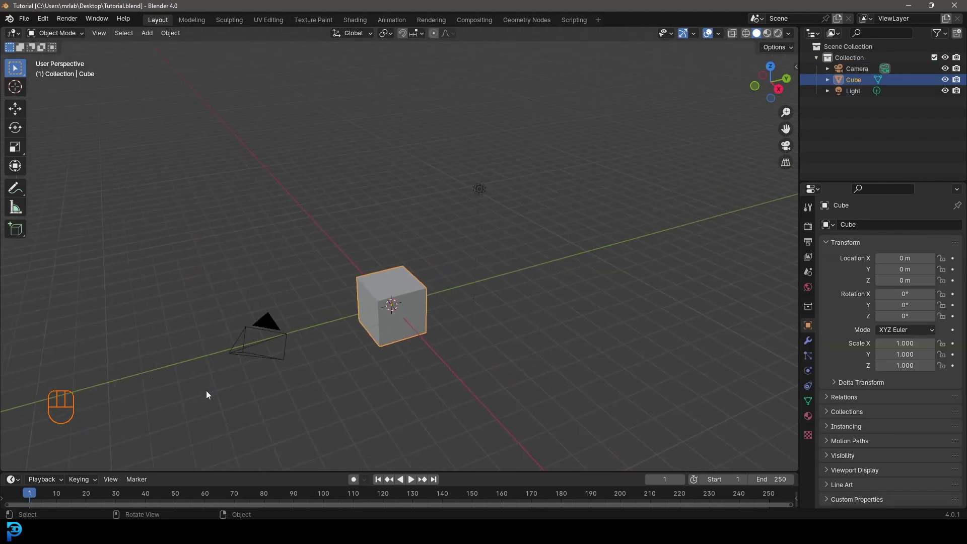
pyautogui.moveTo(176, 395); pyautogui.dragTo(559, 174)
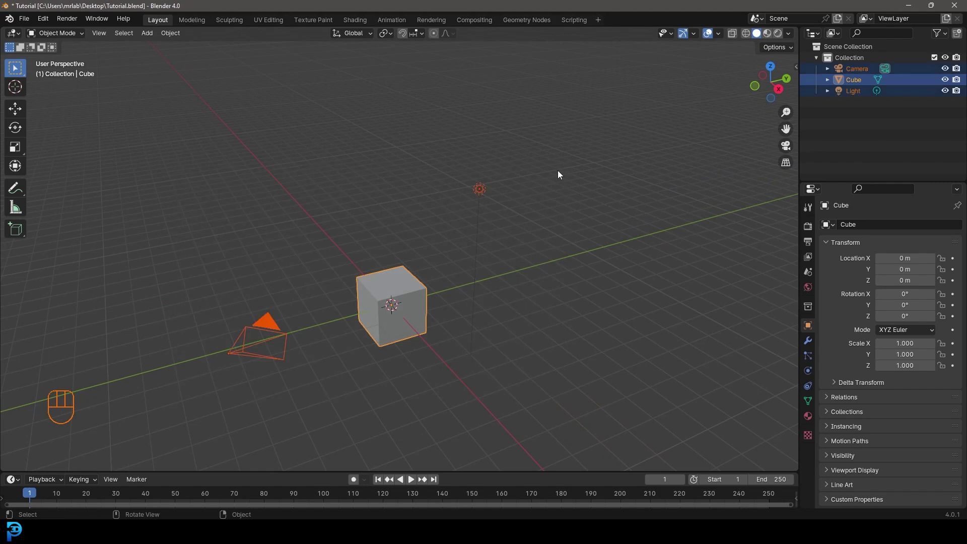
pyautogui.press('Delete')
# Step: Add a cylinder mesh at the origin with a radius of 0.25 m
pyautogui.moveTo(557, 175); pyautogui.dragTo(390, 300, button='middle')
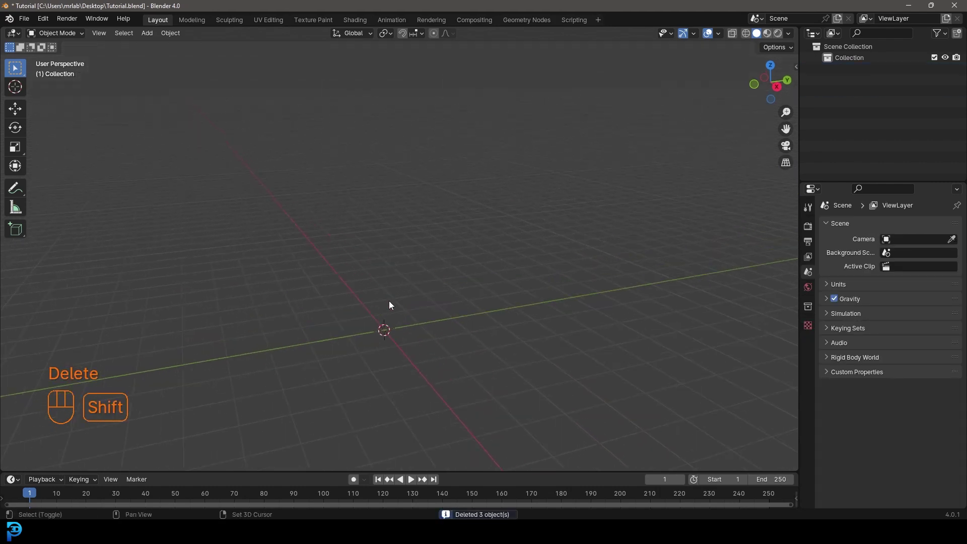
pyautogui.hotkey('shift', 'a')
pyautogui.moveTo(390, 302)
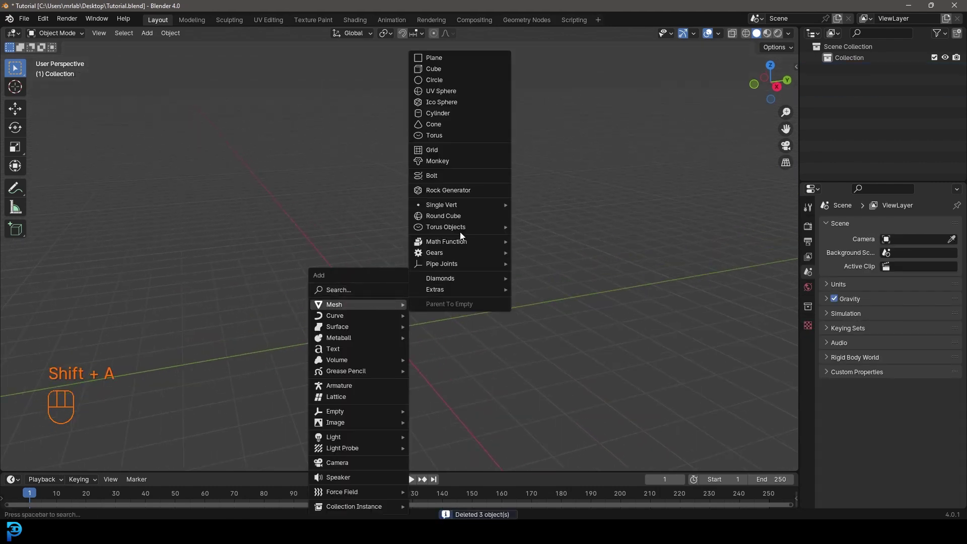
pyautogui.click(452, 113)
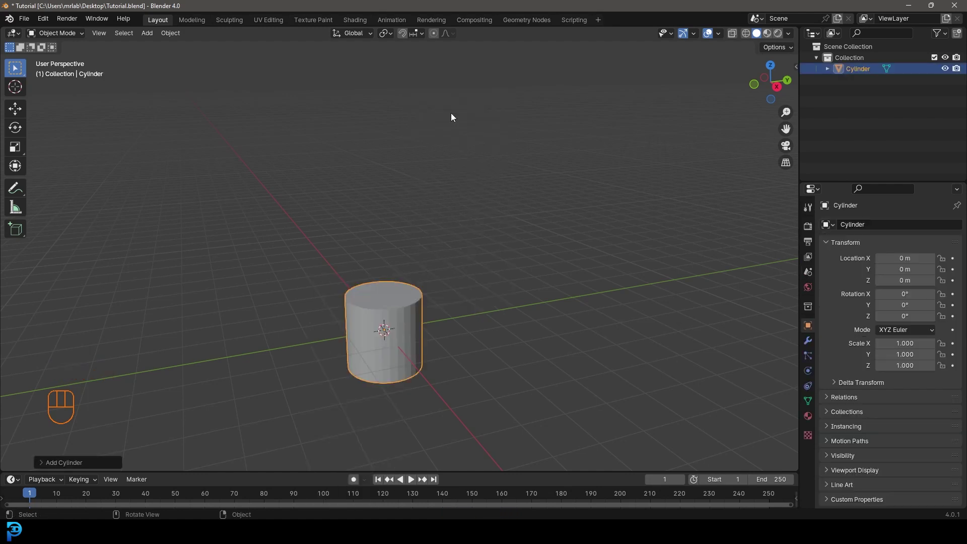
pyautogui.click(42, 462)
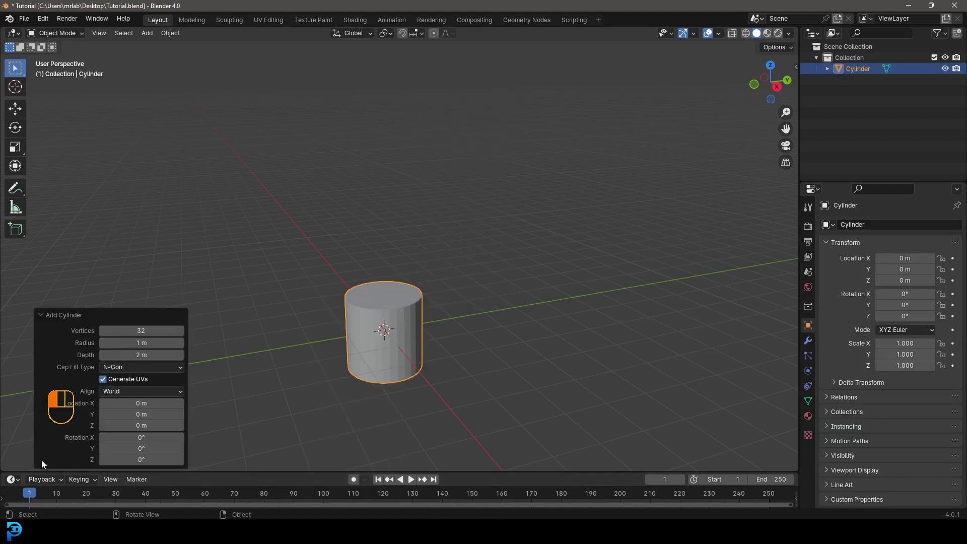
pyautogui.click(142, 342)
pyautogui.write('.25')
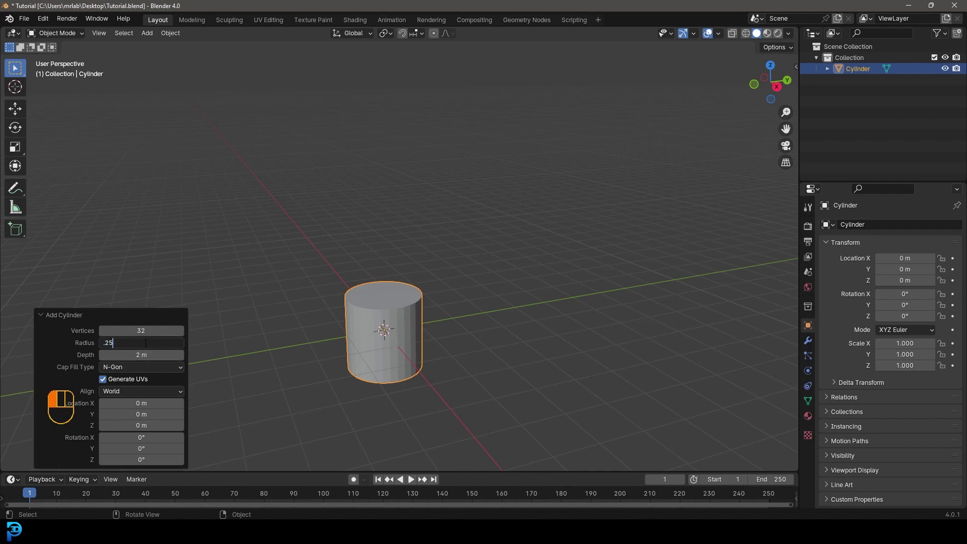
pyautogui.press('Return')
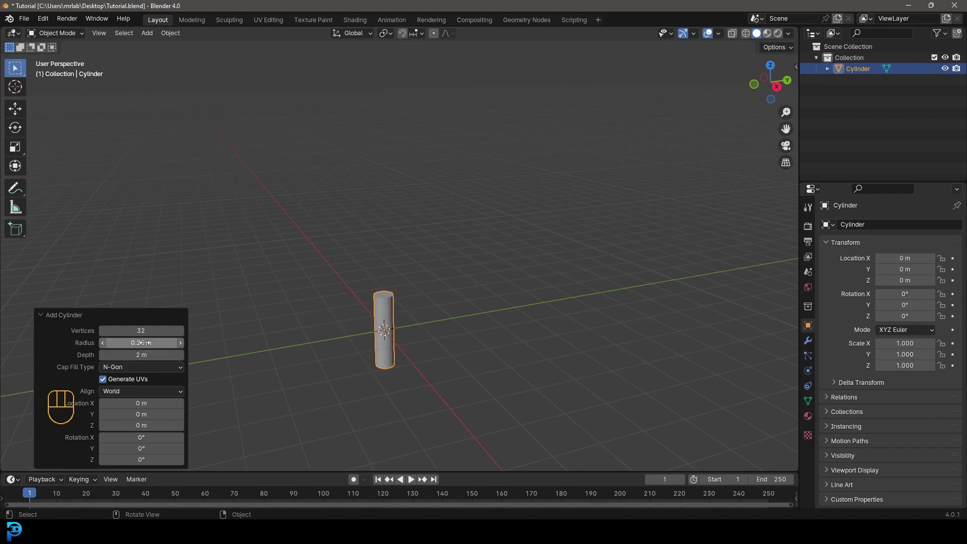
pyautogui.click(41, 314)
# Step: In Edit Mode, add 34 evenly spaced horizontal loop cuts along the cylinder without sliding them
pyautogui.keyDown('shift'); pyautogui.moveTo(398, 388); pyautogui.dragTo(390, 289, button='middle'); pyautogui.keyUp('shift')
pyautogui.scroll(4, 390, 290)
pyautogui.keyDown('shift'); pyautogui.moveTo(354, 165); pyautogui.dragTo(409, 229, button='middle'); pyautogui.keyUp('shift')
pyautogui.scroll(3, 408, 220)
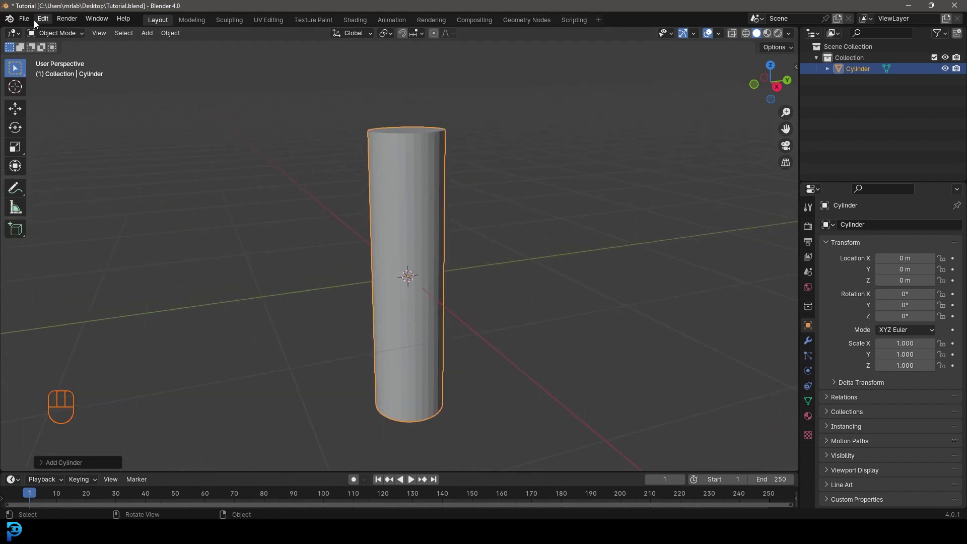
pyautogui.press('Tab')
pyautogui.scroll(4, 449, 250)
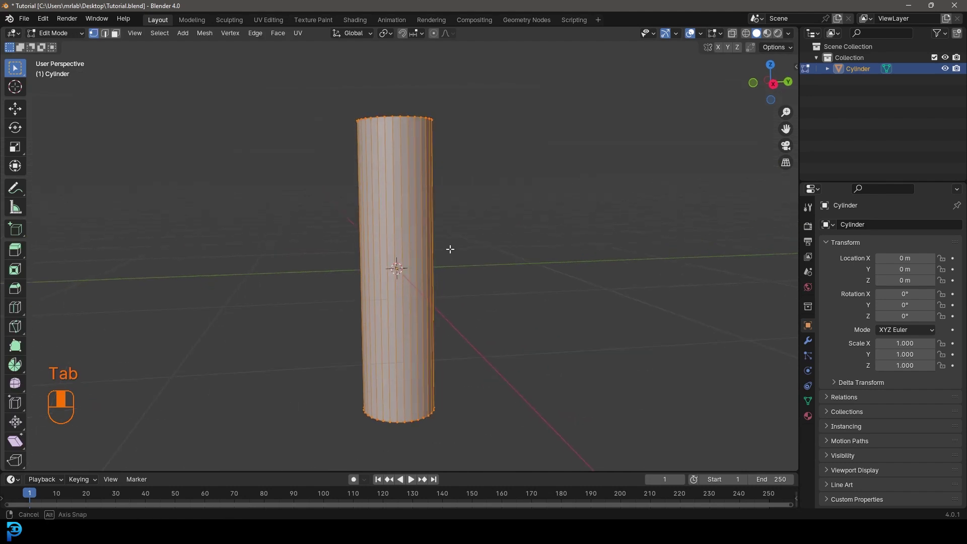
pyautogui.scroll(-2, 398, 280)
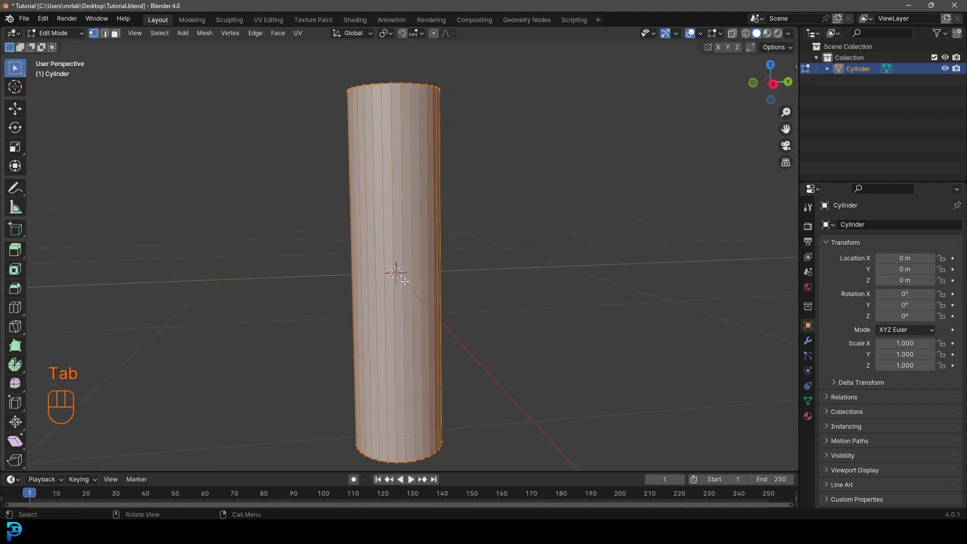
pyautogui.hotkey('ctrl', 'r')
pyautogui.scroll(20, 404, 277)
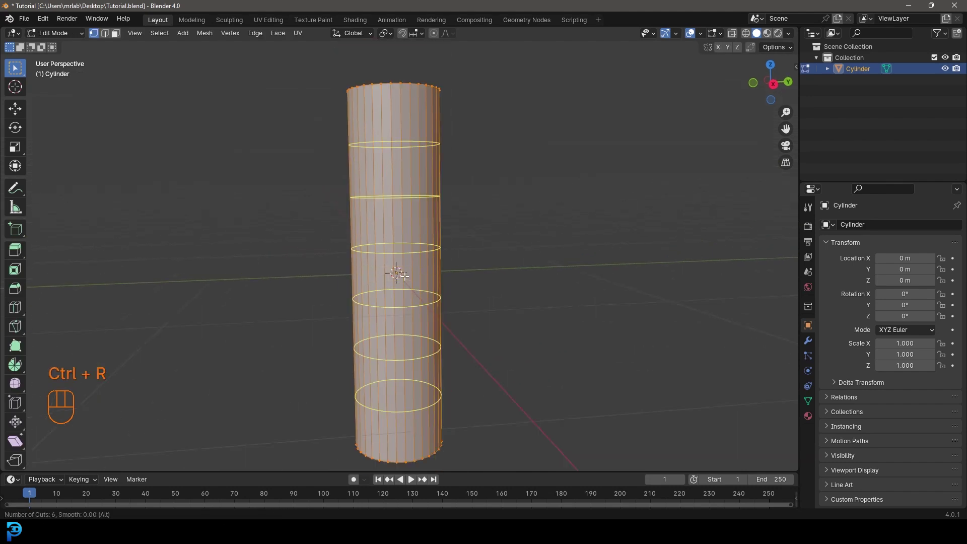
pyautogui.scroll(3, 405, 276)
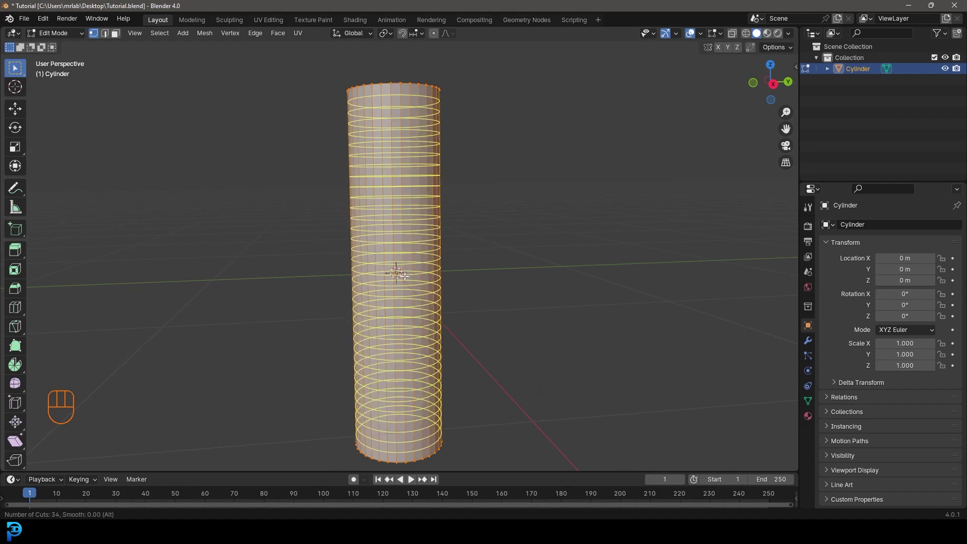
pyautogui.click(405, 276)
pyautogui.rightClick(405, 276)
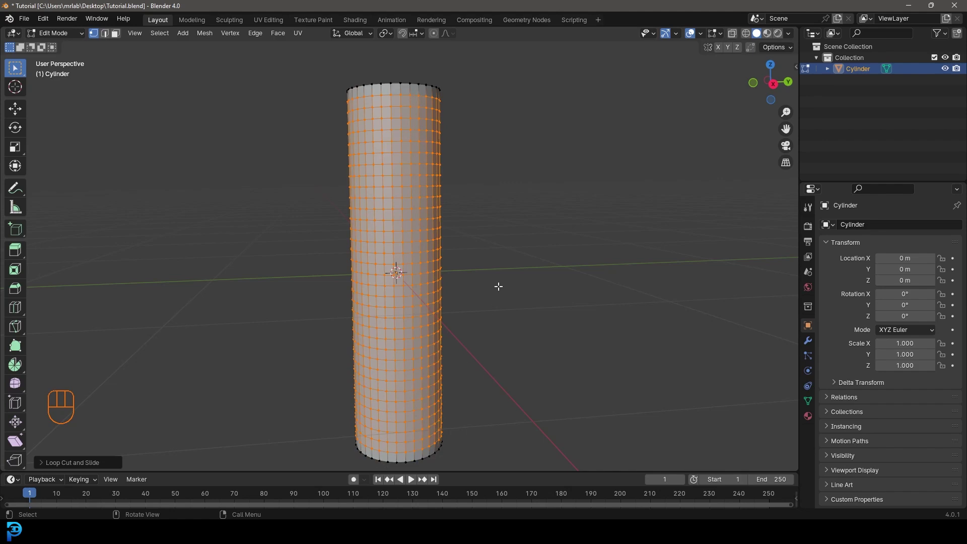
# Step: Select the cylinder's top and bottom cap faces and bevel them about 0.021 m wide with 3 segments
pyautogui.moveTo(499, 287); pyautogui.dragTo(519, 282, button='middle')
pyautogui.moveTo(444, 115); pyautogui.dragTo(422, 120, button='middle')
pyautogui.moveTo(484, 310); pyautogui.dragTo(451, 284, button='middle')
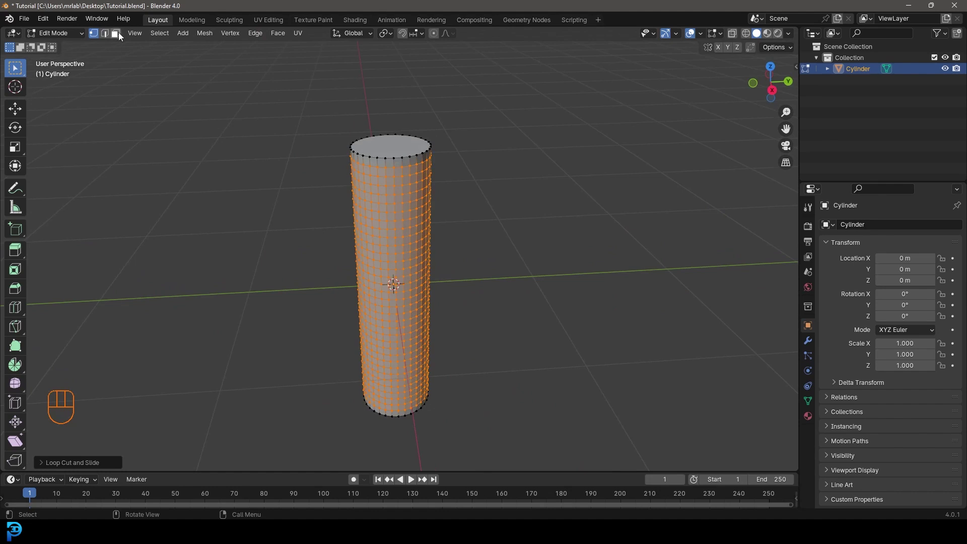
pyautogui.click(116, 32)
pyautogui.hotkey('alt', 'a')
pyautogui.moveTo(466, 357); pyautogui.dragTo(452, 309, button='middle')
pyautogui.scroll(2, 443, 242)
pyautogui.keyDown('shift'); pyautogui.click(361, 298); pyautogui.keyUp('shift')
pyautogui.keyDown('shift'); pyautogui.moveTo(456, 160); pyautogui.dragTo(474, 247, button='middle'); pyautogui.keyUp('shift')
pyautogui.scroll(2, 476, 246)
pyautogui.hotkey('ctrl', 'b')
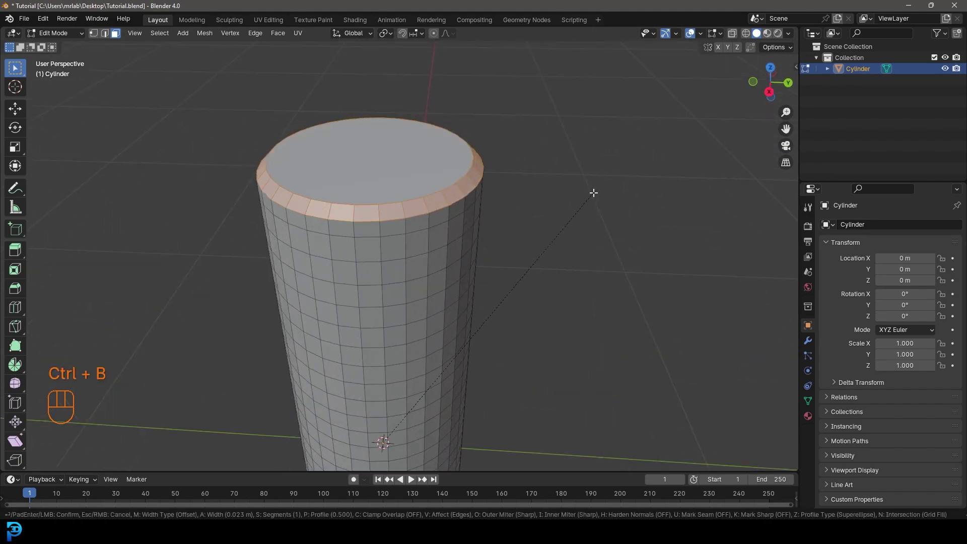
pyautogui.scroll(2, 594, 192)
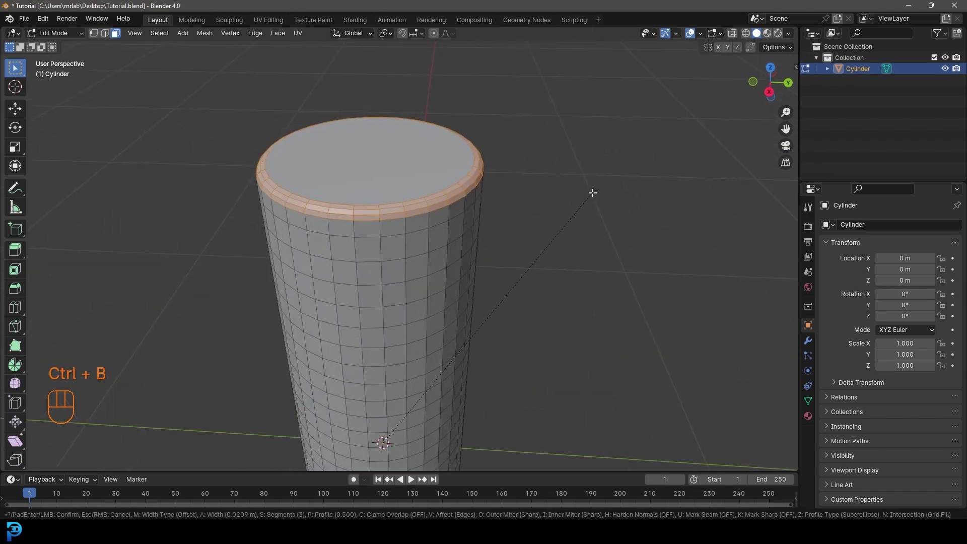
pyautogui.click(593, 193)
pyautogui.scroll(-6, 484, 267)
pyautogui.moveTo(443, 302); pyautogui.dragTo(425, 292, button='middle')
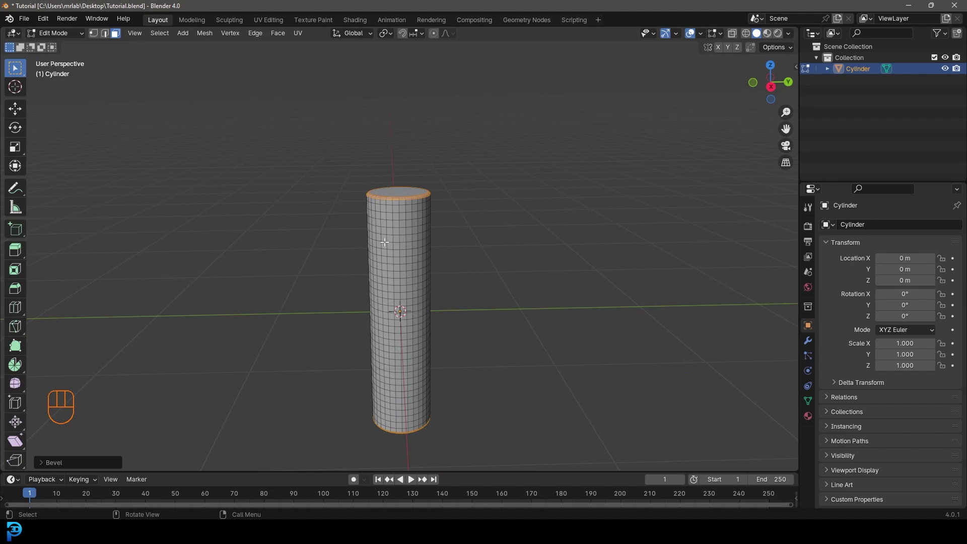
# Step: Switch the bevelled cylinder back to Object Mode
pyautogui.click(66, 36)
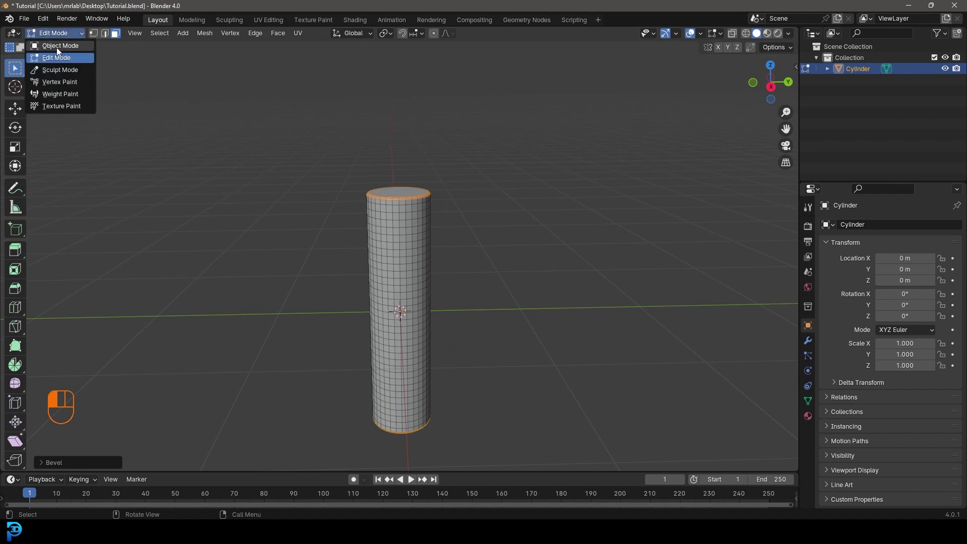
pyautogui.click(57, 47)
pyautogui.scroll(3, 384, 230)
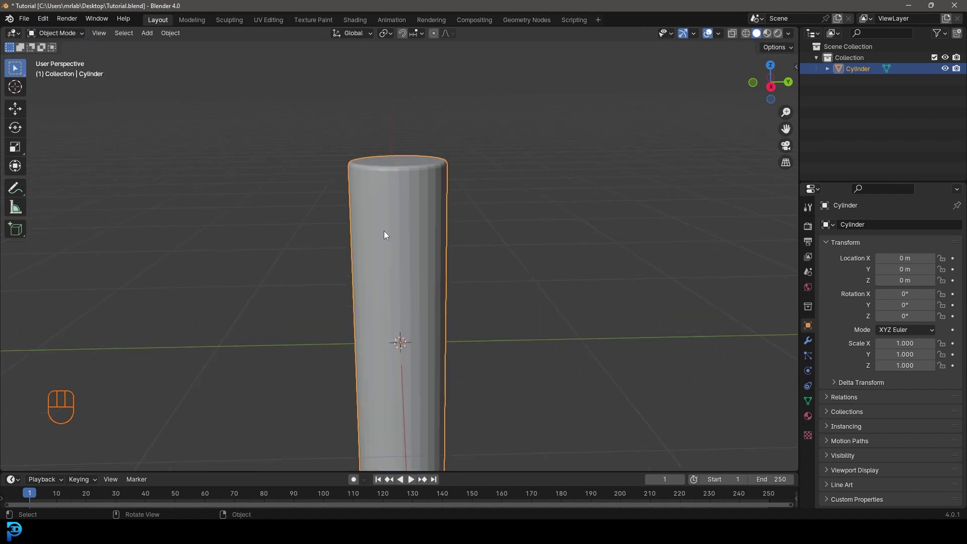
# Step: Apply smooth shading to the cylinder
pyautogui.rightClick(434, 171)
pyautogui.click(410, 171)
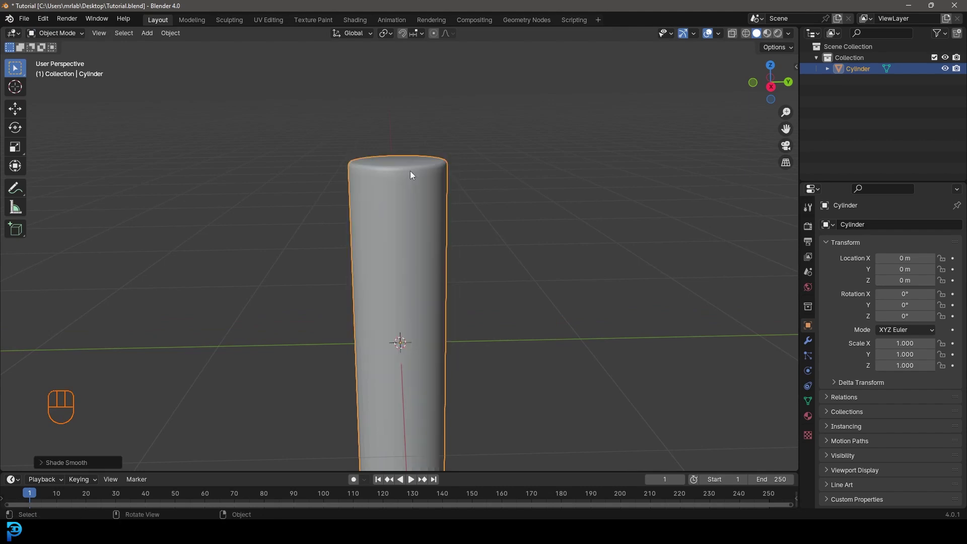
# Step: Add an armature at the origin inside the cylinder and switch the viewport shading to wireframe
pyautogui.press('KP_1')
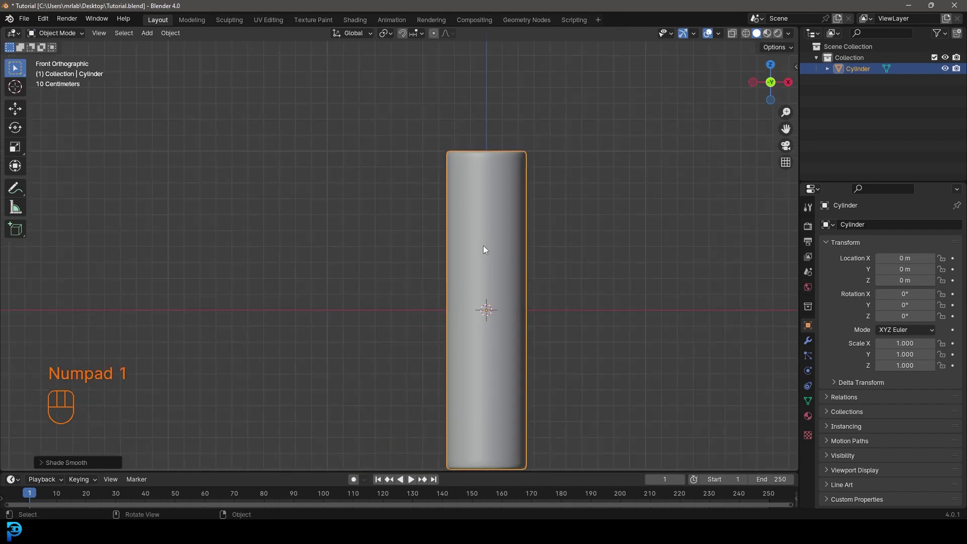
pyautogui.scroll(-3, 483, 245)
pyautogui.keyDown('shift'); pyautogui.moveTo(483, 246); pyautogui.dragTo(446, 239, button='middle'); pyautogui.keyUp('shift')
pyautogui.scroll(2, 422, 268)
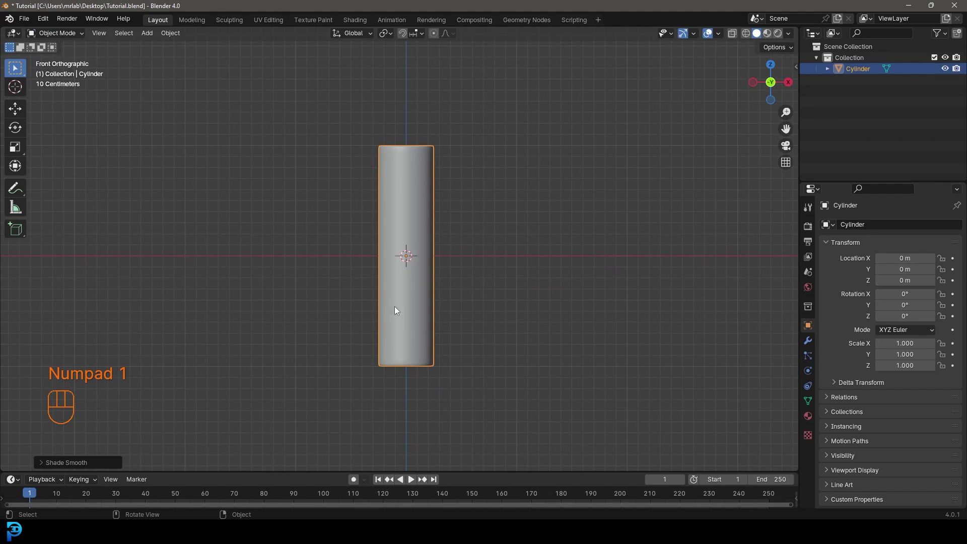
pyautogui.scroll(1, 397, 282)
pyautogui.hotkey('shift', 'a')
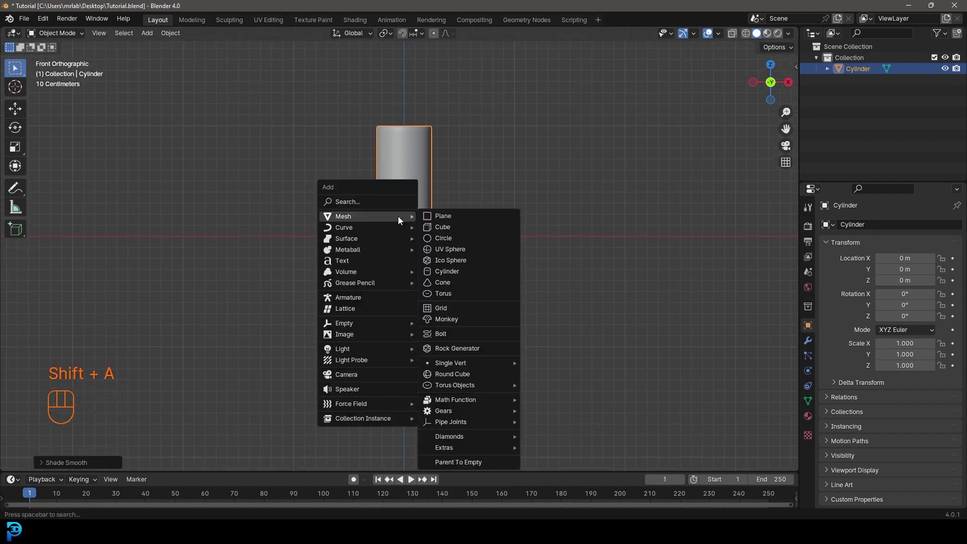
pyautogui.click(366, 299)
pyautogui.press('z')
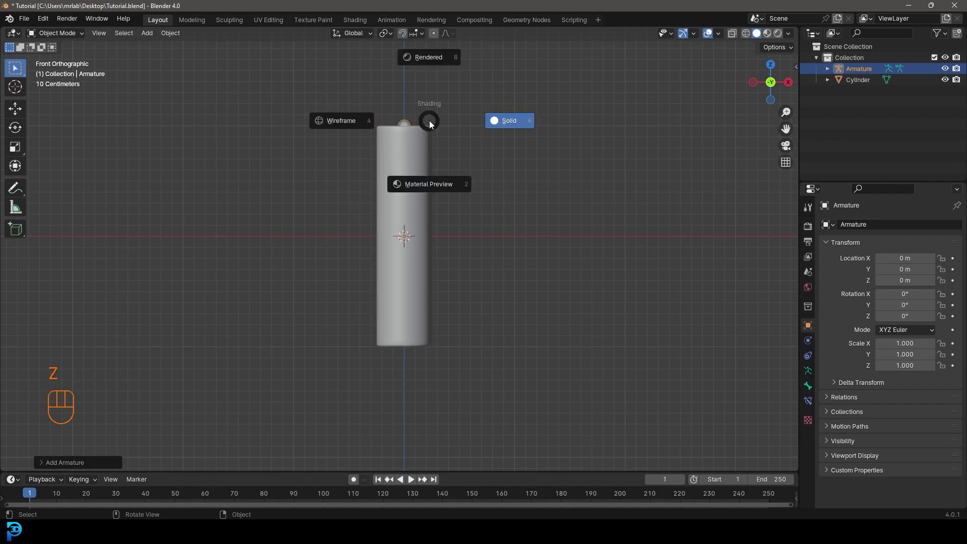
pyautogui.click(346, 120)
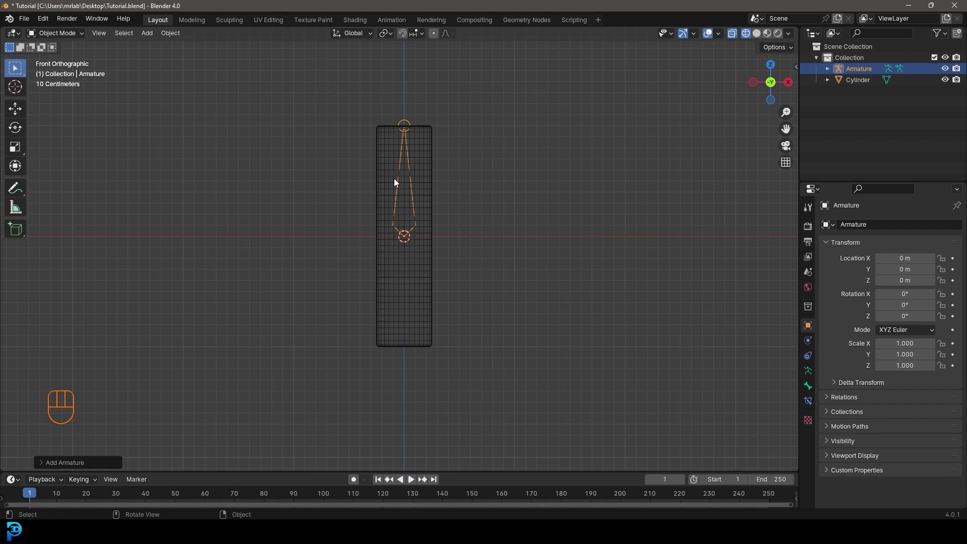
# Step: Set the armature to display In Front of other objects and return the viewport to solid shading
pyautogui.click(808, 386)
pyautogui.click(832, 286)
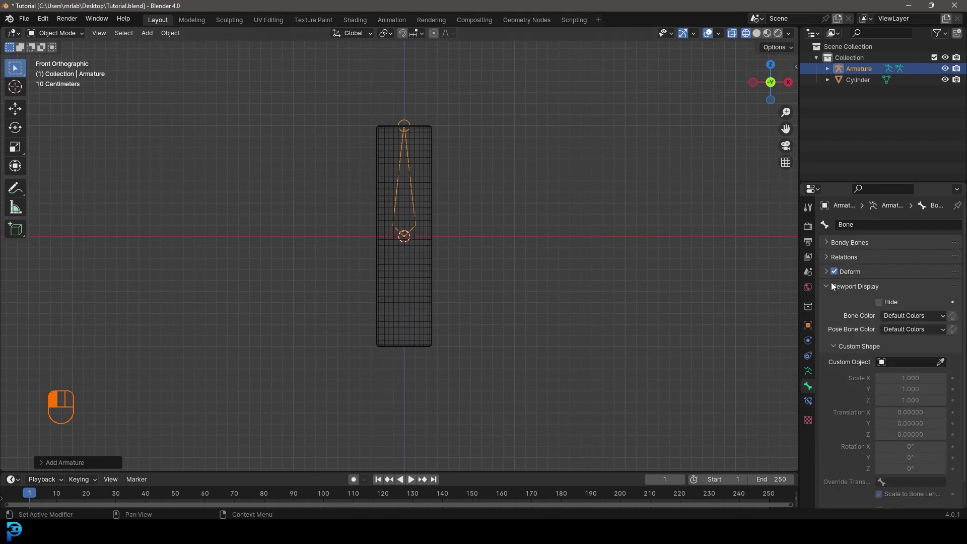
pyautogui.scroll(-1, 877, 322)
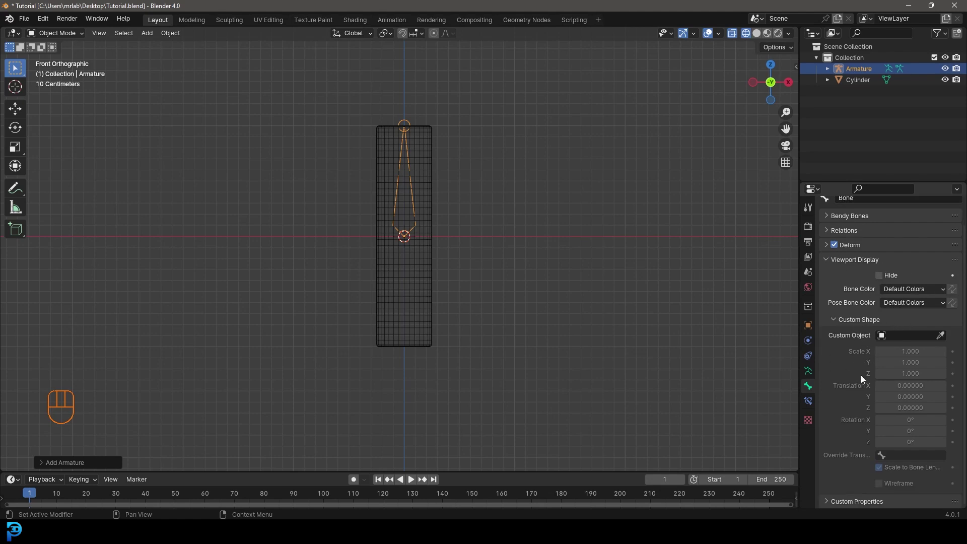
pyautogui.click(809, 372)
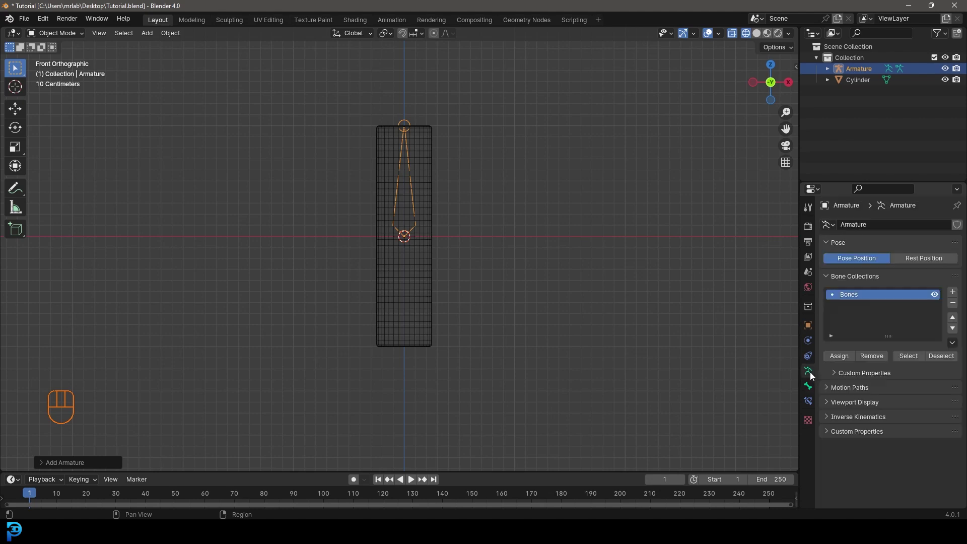
pyautogui.click(827, 402)
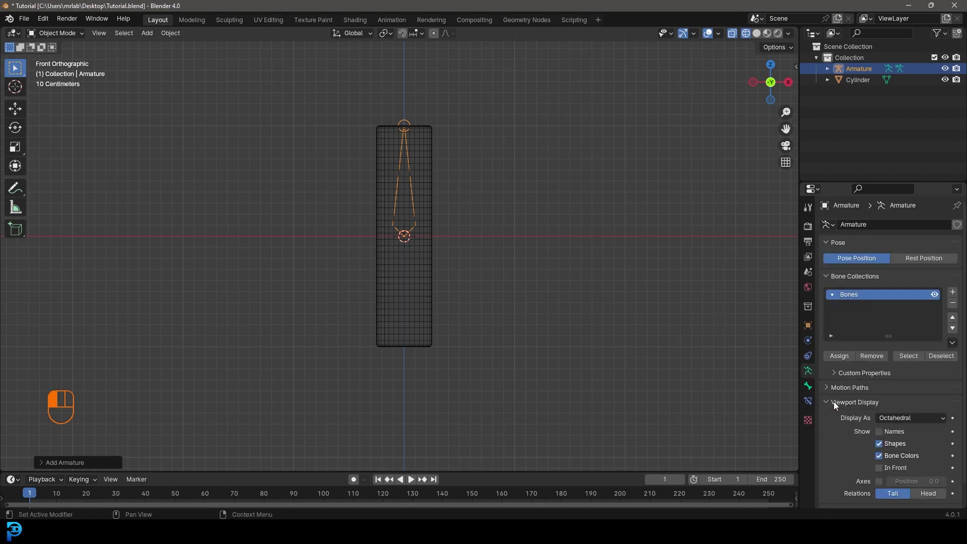
pyautogui.scroll(-1, 857, 400)
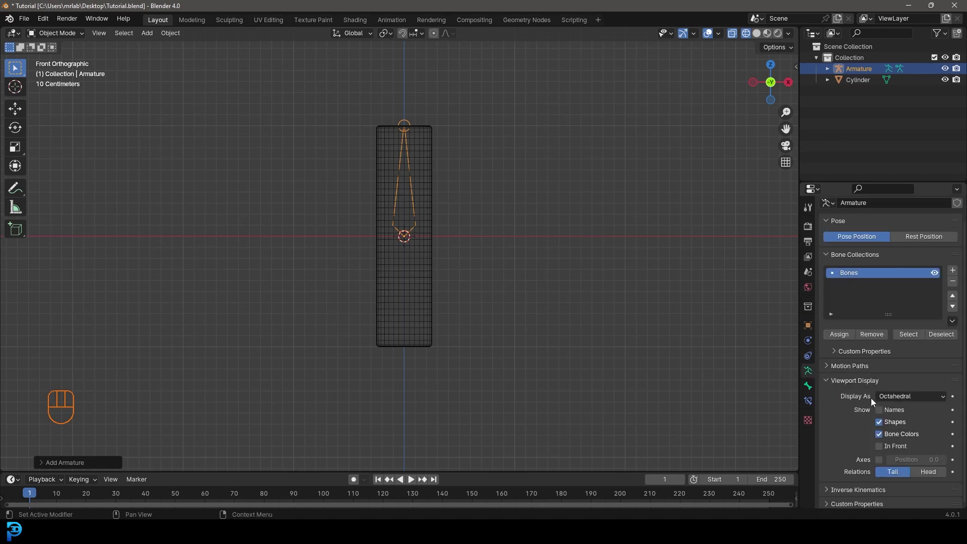
pyautogui.click(882, 444)
pyautogui.press('z')
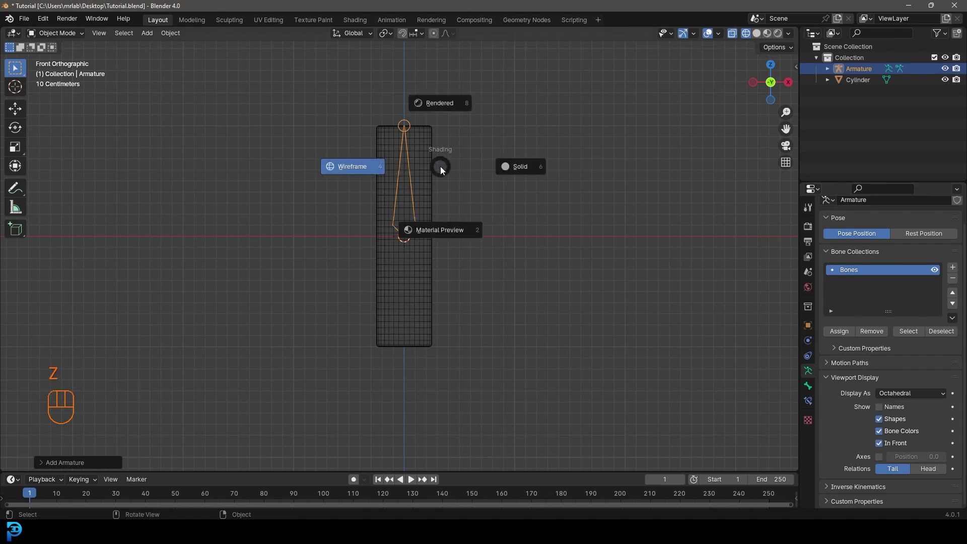
pyautogui.click(534, 176)
# Step: Set the armature's bone display type to B-Bone
pyautogui.scroll(-2, 432, 264)
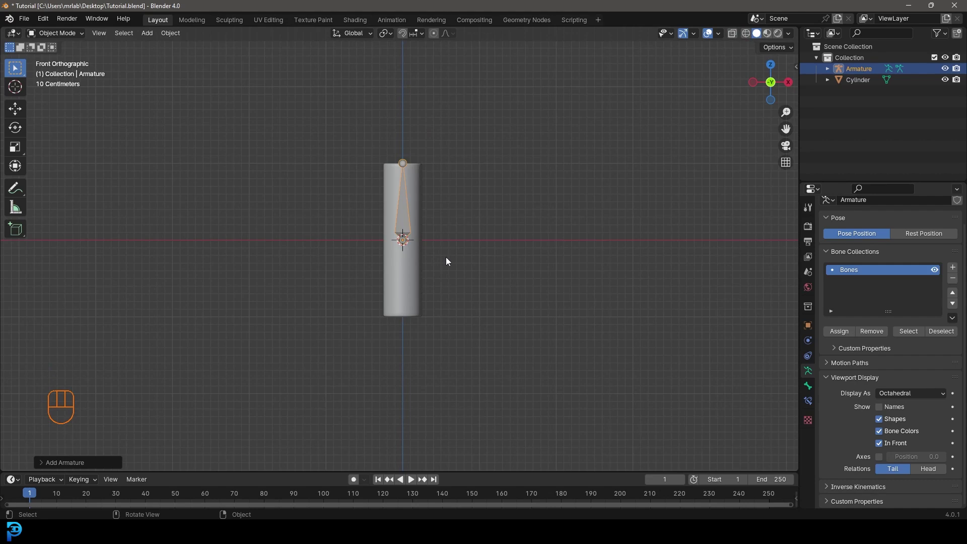
pyautogui.scroll(2, 445, 247)
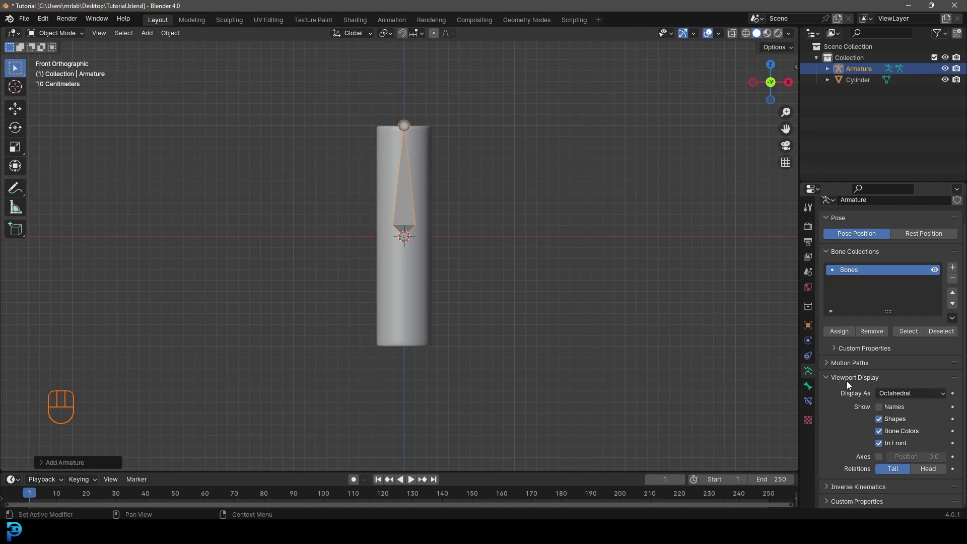
pyautogui.click(907, 393)
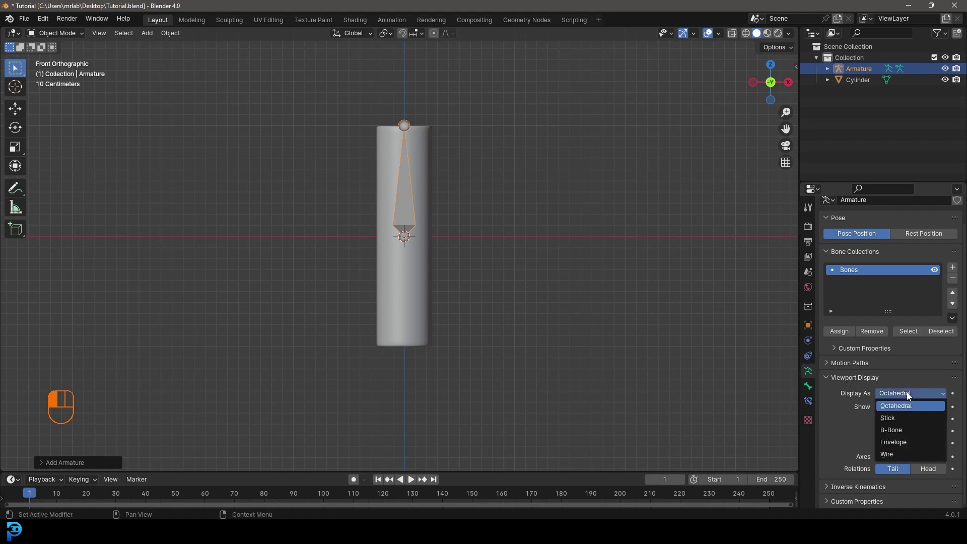
pyautogui.click(904, 431)
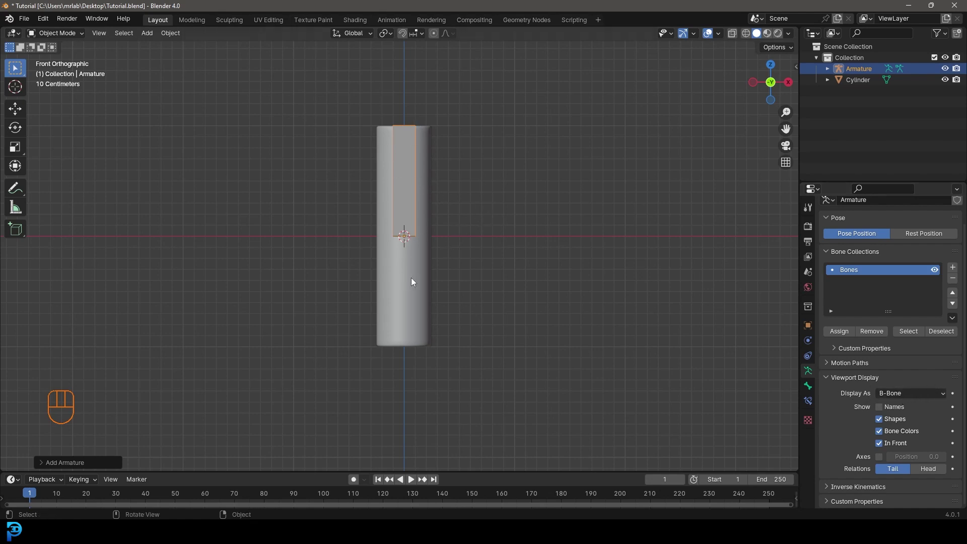
pyautogui.click(902, 393)
pyautogui.keyDown('shift'); pyautogui.moveTo(503, 209); pyautogui.dragTo(464, 214, button='middle'); pyautogui.keyUp('shift')
pyautogui.scroll(1, 469, 214)
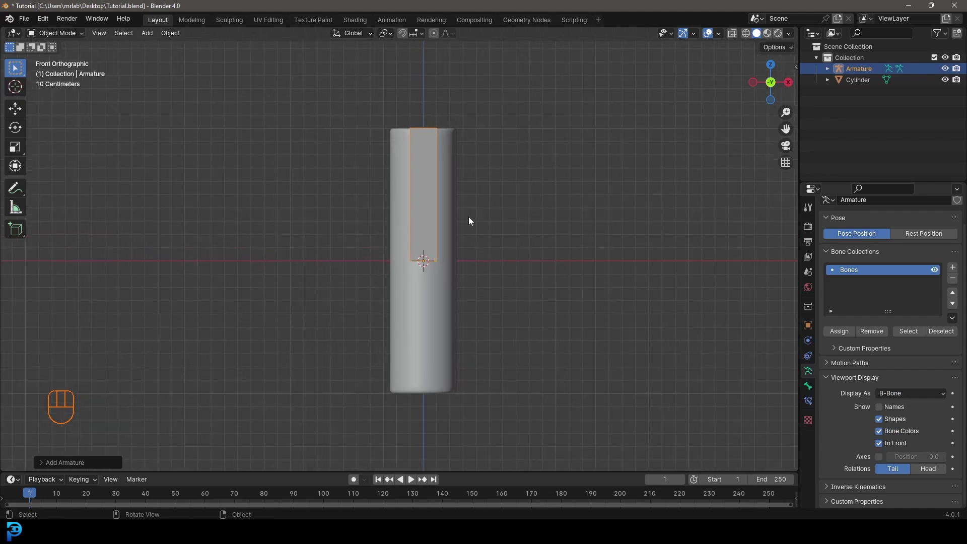
pyautogui.keyDown('shift'); pyautogui.moveTo(427, 151); pyautogui.dragTo(446, 262, button='middle'); pyautogui.keyUp('shift')
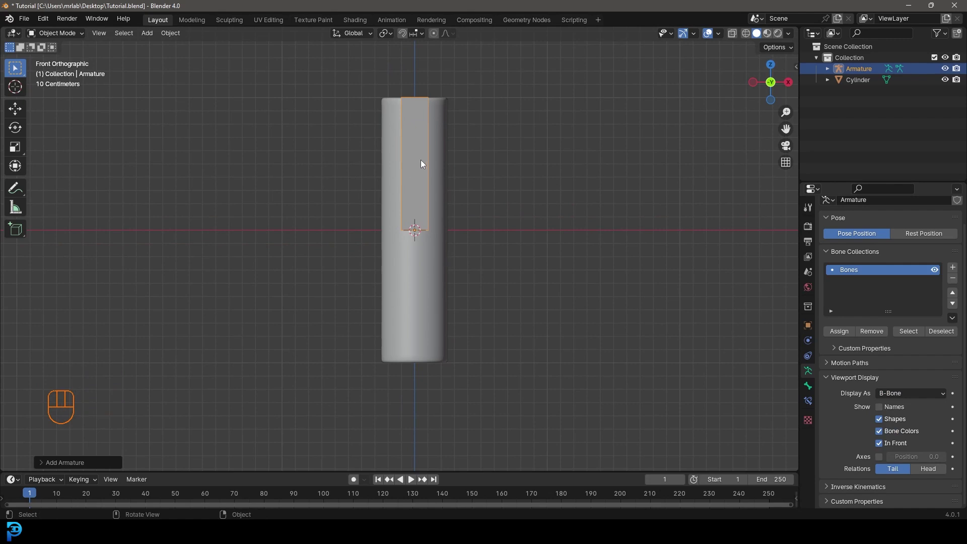
pyautogui.keyDown('shift'); pyautogui.moveTo(433, 177); pyautogui.dragTo(439, 235, button='middle'); pyautogui.keyUp('shift')
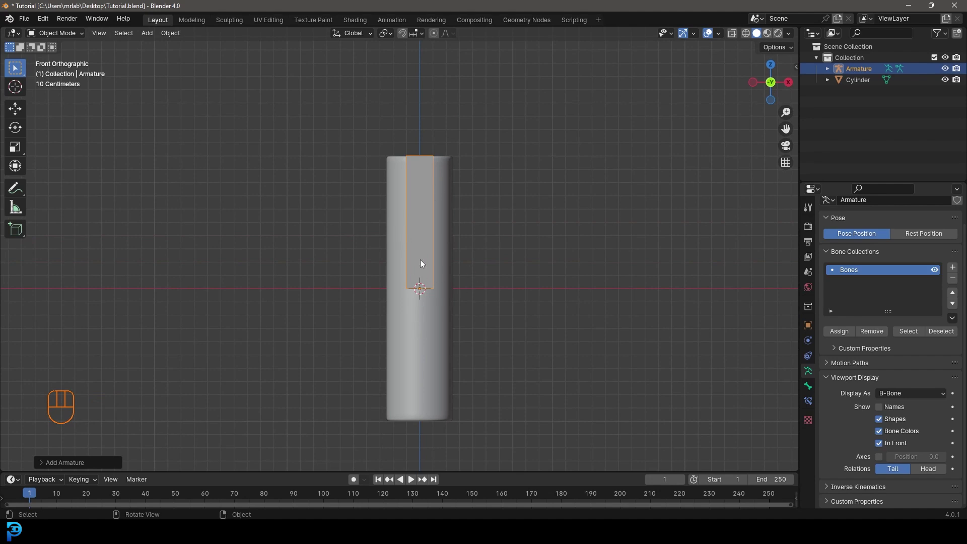
pyautogui.press('g')
pyautogui.press('z')
pyautogui.rightClick(423, 344)
# Step: Move the cylinder up about 1 m along Z so that its base sits at the armature's root
pyautogui.click(443, 199)
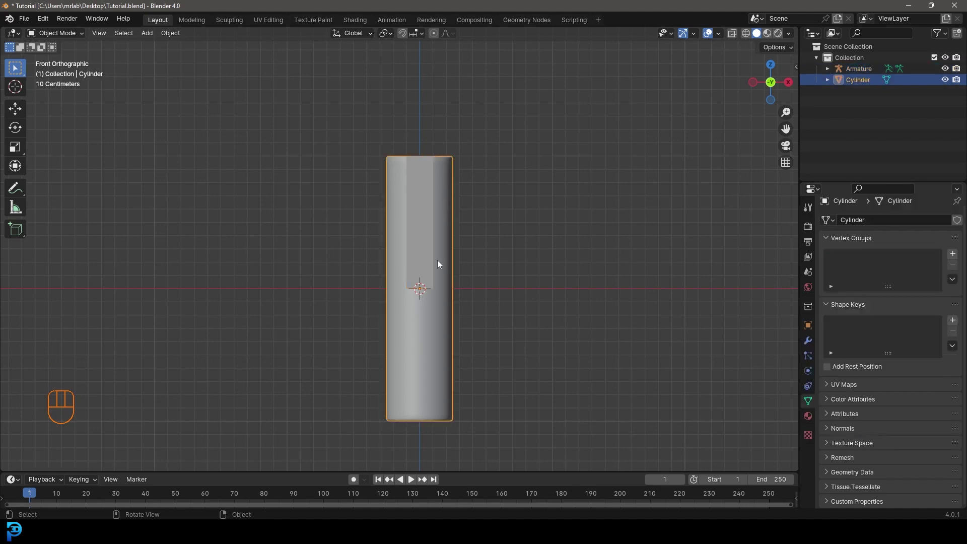
pyautogui.press('g')
pyautogui.press('z')
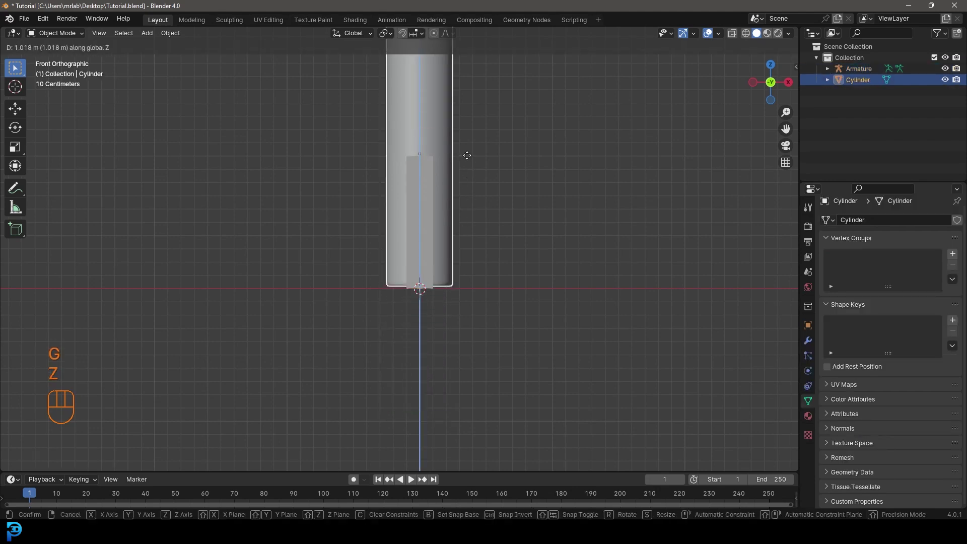
pyautogui.click(467, 156)
pyautogui.moveTo(468, 156); pyautogui.dragTo(415, 252, button='middle')
pyautogui.press('KP_1')
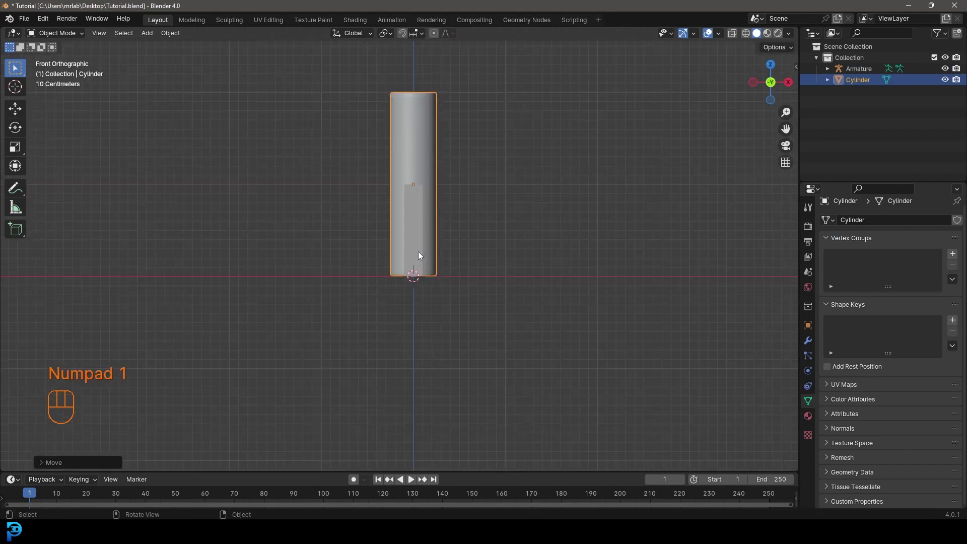
# Step: Switch the armature to Edit Mode and select the joint at the upper end of its bone
pyautogui.keyDown('shift'); pyautogui.scroll(3, 419, 254); pyautogui.keyUp('shift')
pyautogui.scroll(3, 421, 283)
pyautogui.click(424, 297)
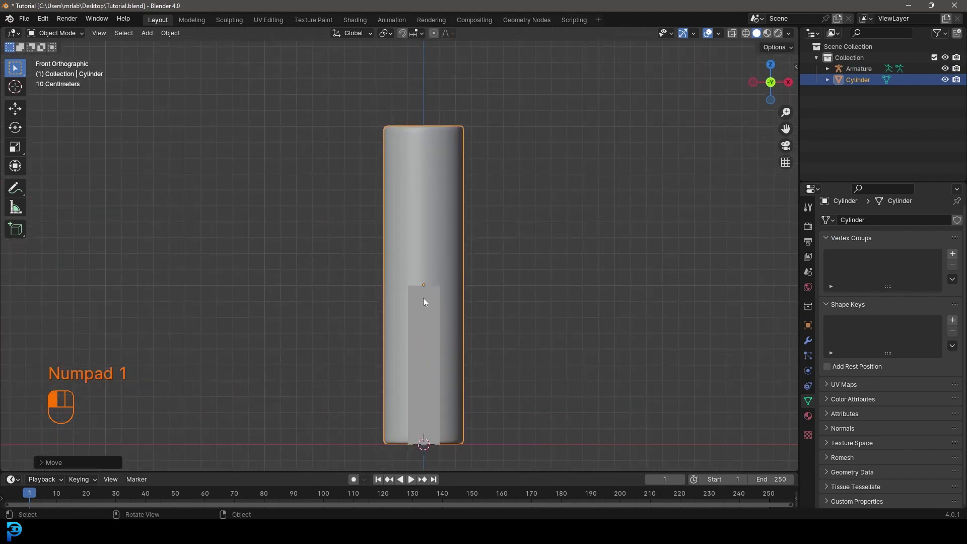
pyautogui.scroll(-3, 414, 307)
pyautogui.keyDown('shift'); pyautogui.scroll(-1, 428, 321); pyautogui.keyUp('shift')
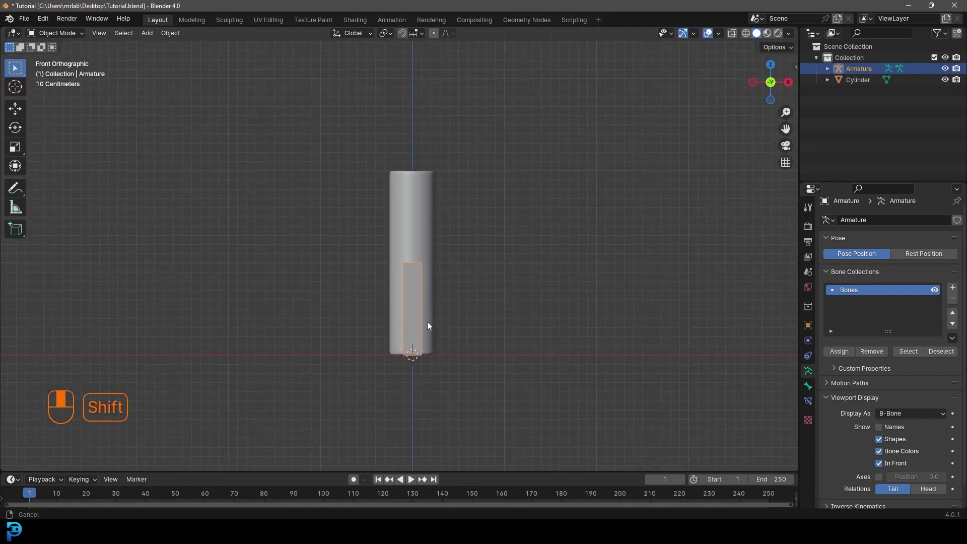
pyautogui.click(58, 34)
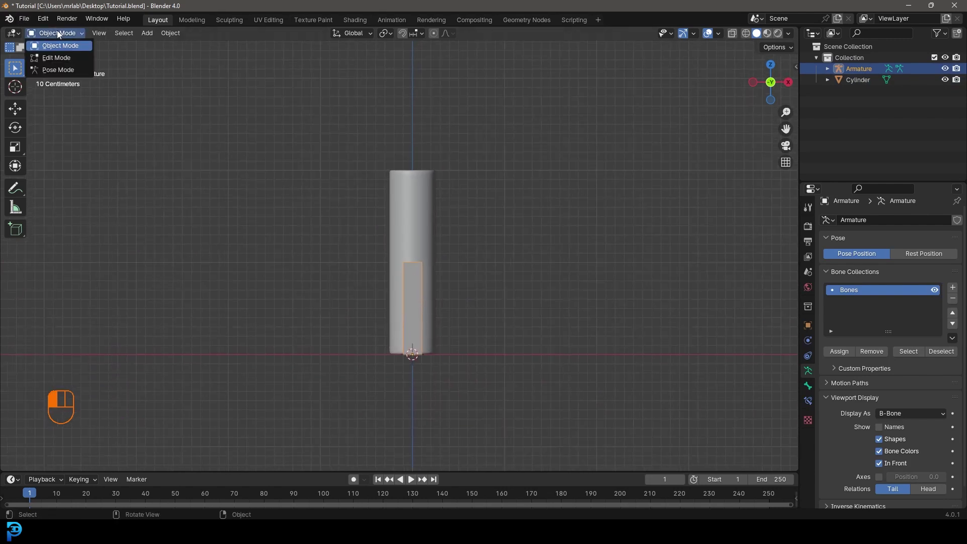
pyautogui.click(75, 62)
pyautogui.scroll(2, 358, 237)
pyautogui.keyDown('shift'); pyautogui.moveTo(500, 327); pyautogui.dragTo(472, 240, button='middle'); pyautogui.keyUp('shift')
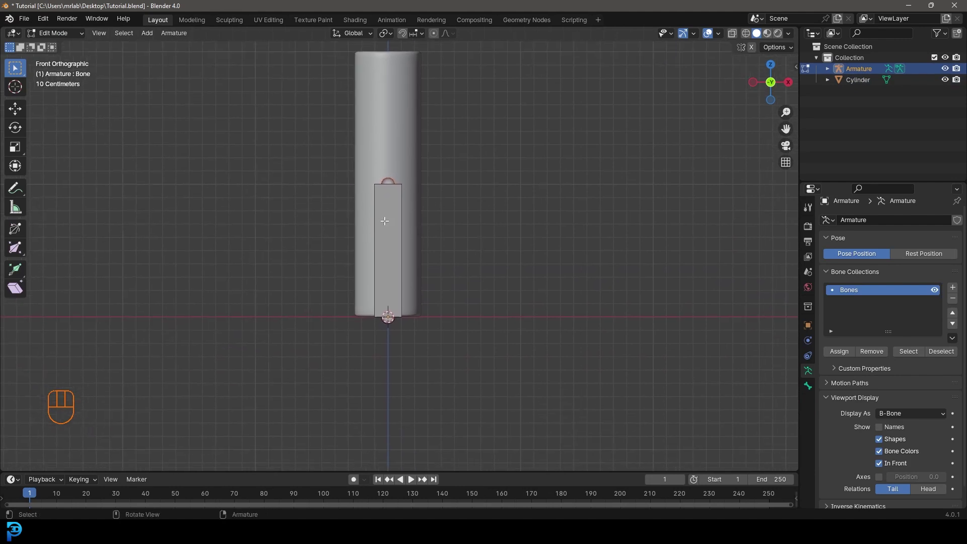
pyautogui.scroll(-2, 408, 234)
pyautogui.scroll(1, 412, 207)
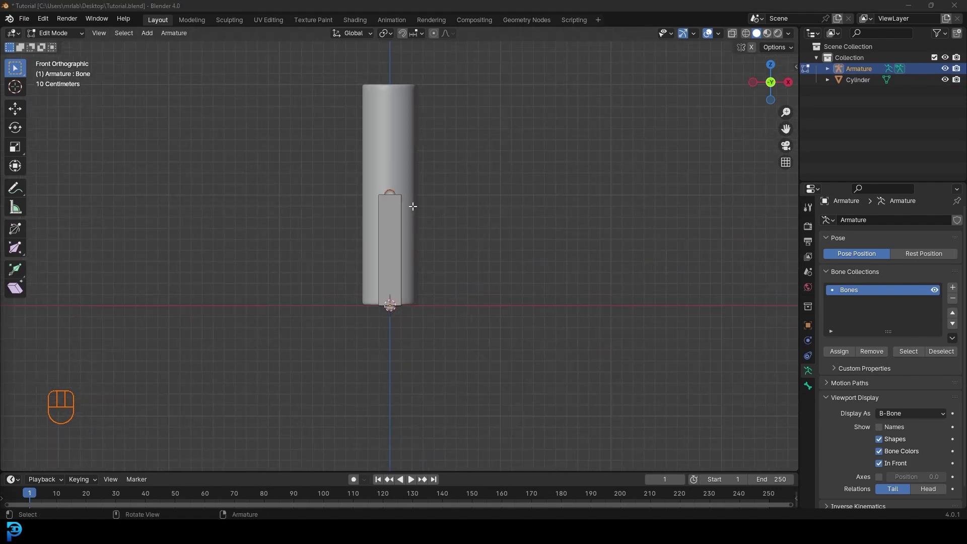
pyautogui.keyDown('shift'); pyautogui.moveTo(449, 204); pyautogui.dragTo(464, 256, button='middle'); pyautogui.keyUp('shift')
pyautogui.scroll(2, 489, 255)
pyautogui.click(407, 239)
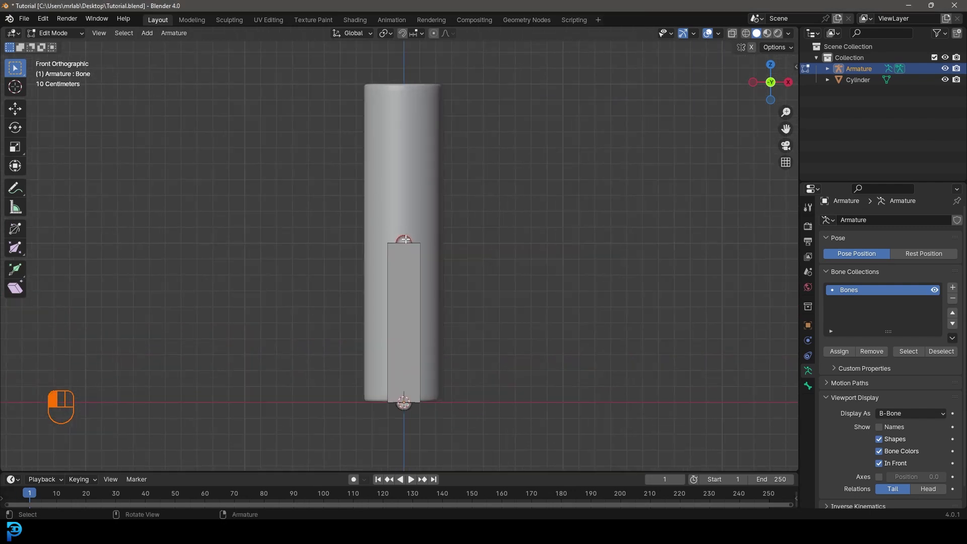
pyautogui.press('g')
pyautogui.rightClick(413, 201)
pyautogui.moveTo(361, 202); pyautogui.dragTo(382, 218)
pyautogui.press('g')
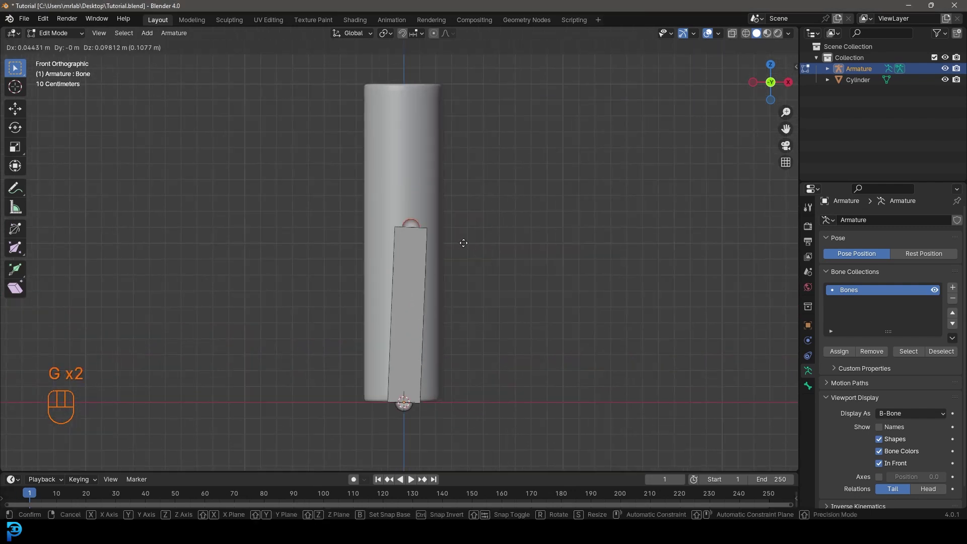
pyautogui.rightClick(476, 242)
# Step: Move the bone's tip down along Z to leave a short bone at the cylinder's base, and display the scene in wireframe
pyautogui.press('g')
pyautogui.press('z')
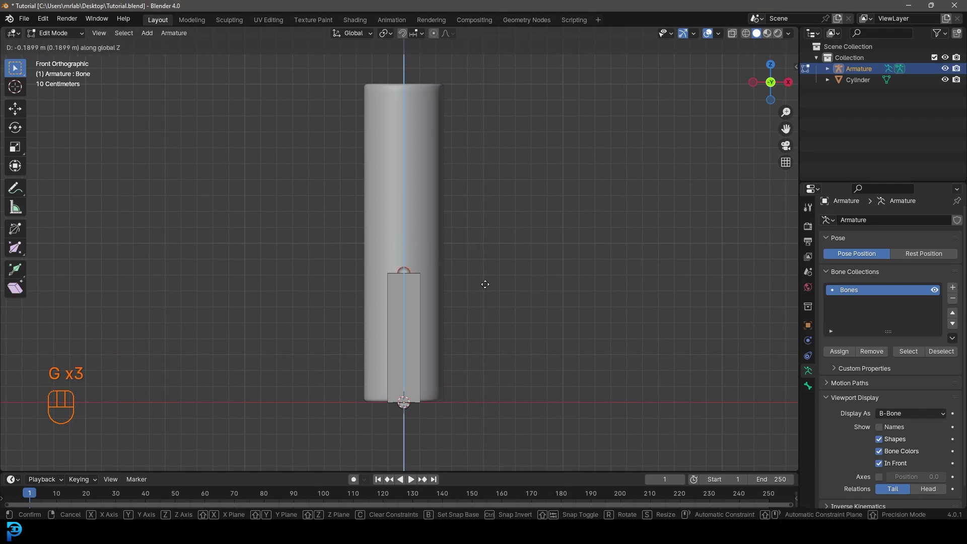
pyautogui.click(479, 390)
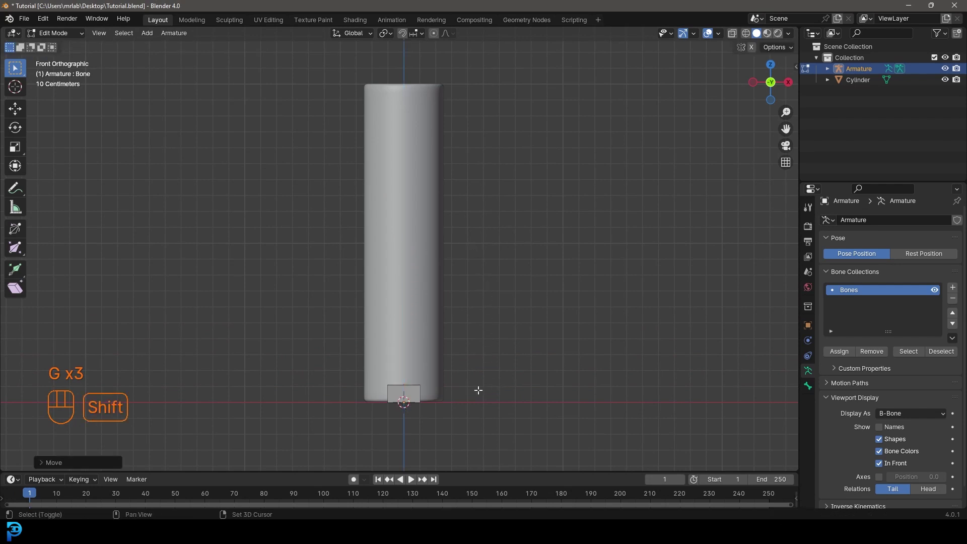
pyautogui.keyDown('shift'); pyautogui.moveTo(477, 391); pyautogui.dragTo(464, 312, button='middle'); pyautogui.keyUp('shift')
pyautogui.scroll(2, 429, 302)
pyautogui.hotkey('shift', 'z')
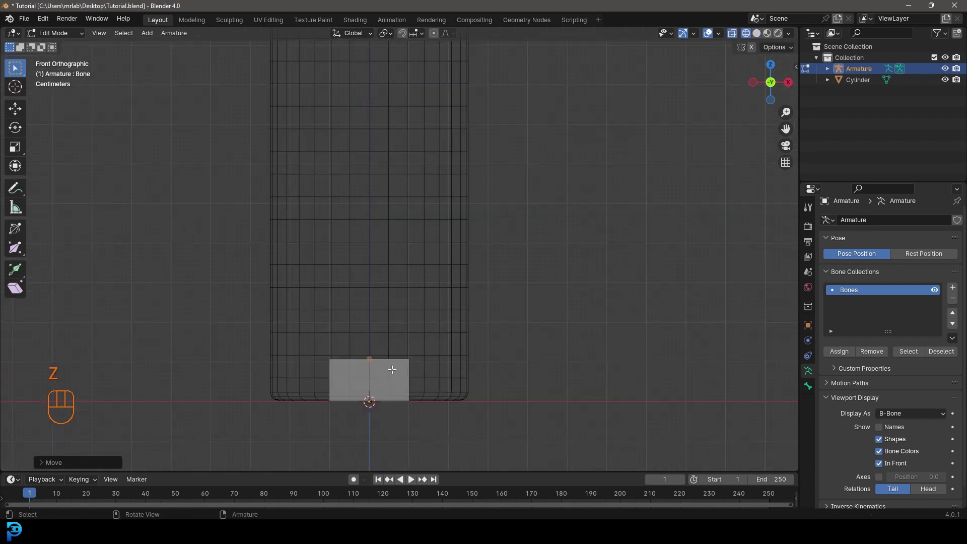
pyautogui.press('g')
pyautogui.rightClick(388, 355)
pyautogui.scroll(-4, 401, 329)
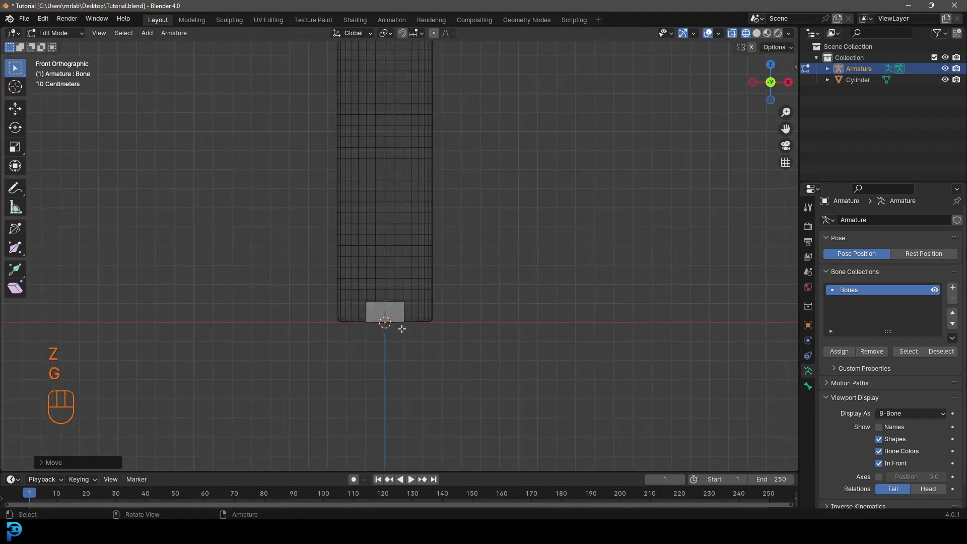
# Step: Extrude a second bone from the short bone's tip straight up along Z to the top of the cylinder
pyautogui.keyDown('shift'); pyautogui.moveTo(401, 329); pyautogui.dragTo(404, 404, button='middle'); pyautogui.keyUp('shift')
pyautogui.scroll(-3, 405, 404)
pyautogui.press('e')
pyautogui.press('z')
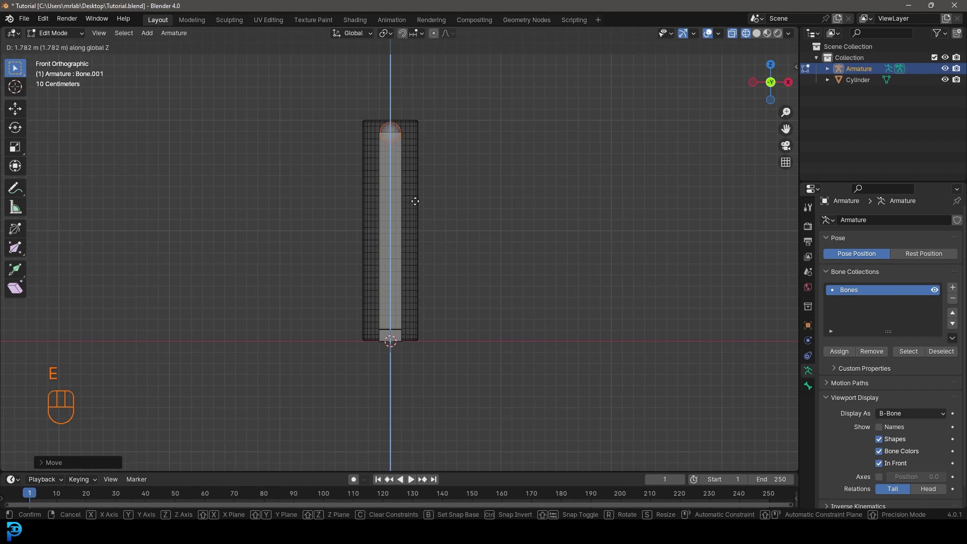
pyautogui.click(417, 189)
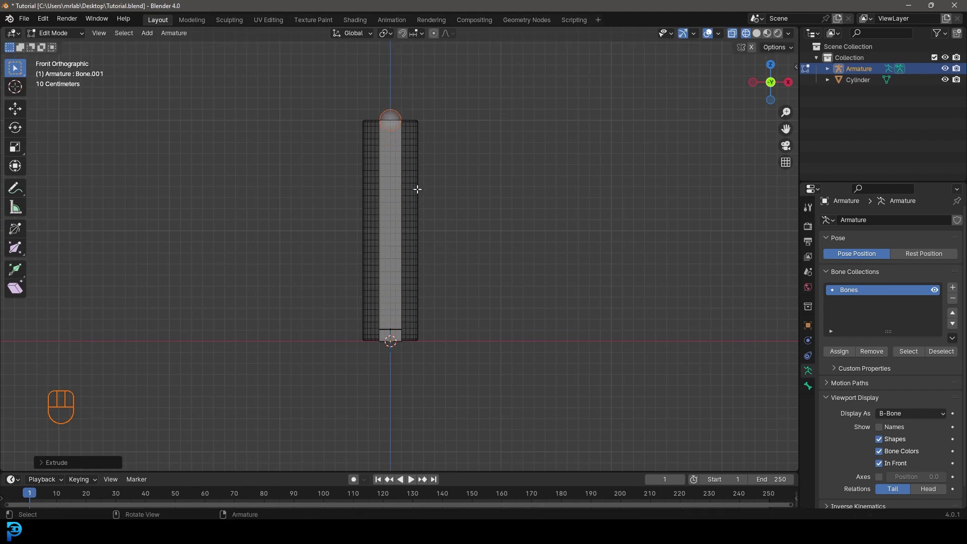
# Step: Extrude a third bone about 0.2 m straight up from the tip of the long bone at the cylinder's top
pyautogui.scroll(5, 350, 168)
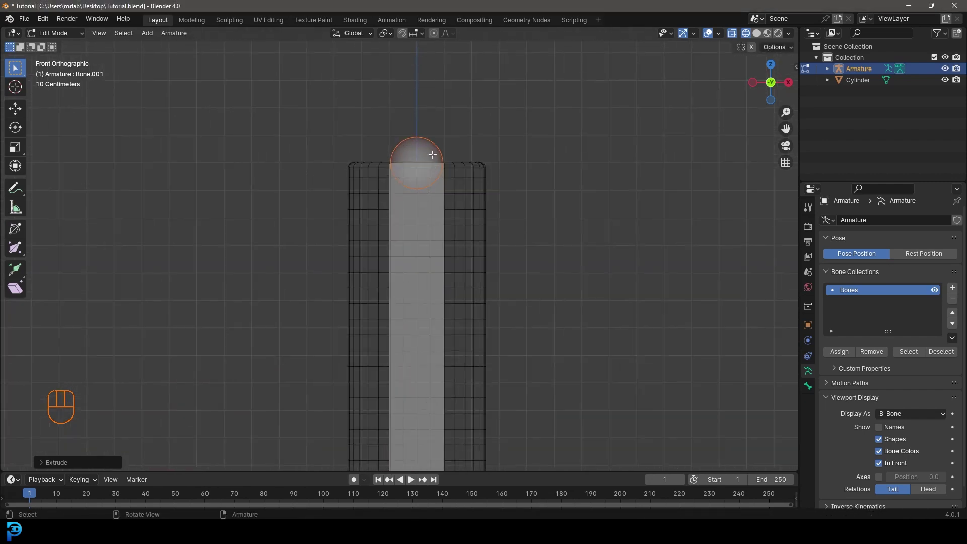
pyautogui.scroll(-1, 426, 190)
pyautogui.press('e')
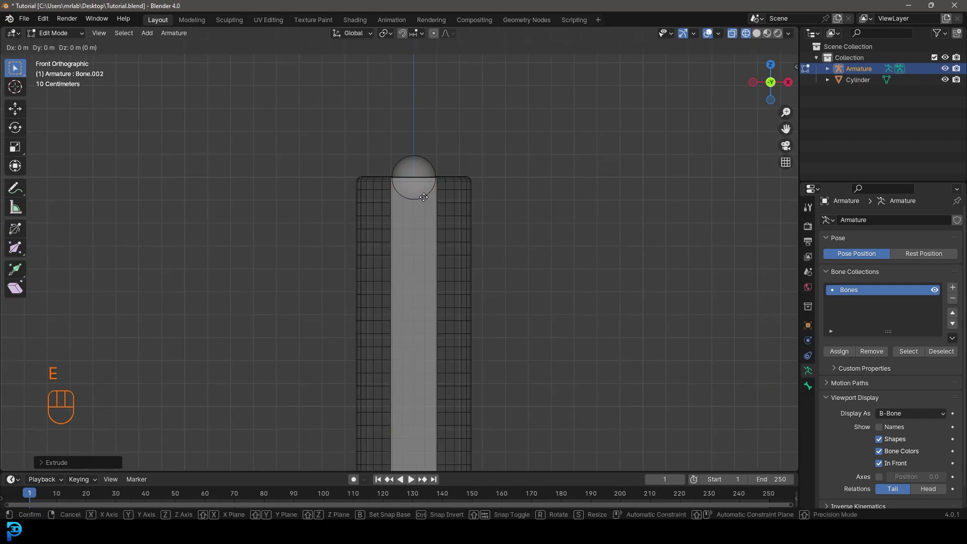
pyautogui.click(445, 151)
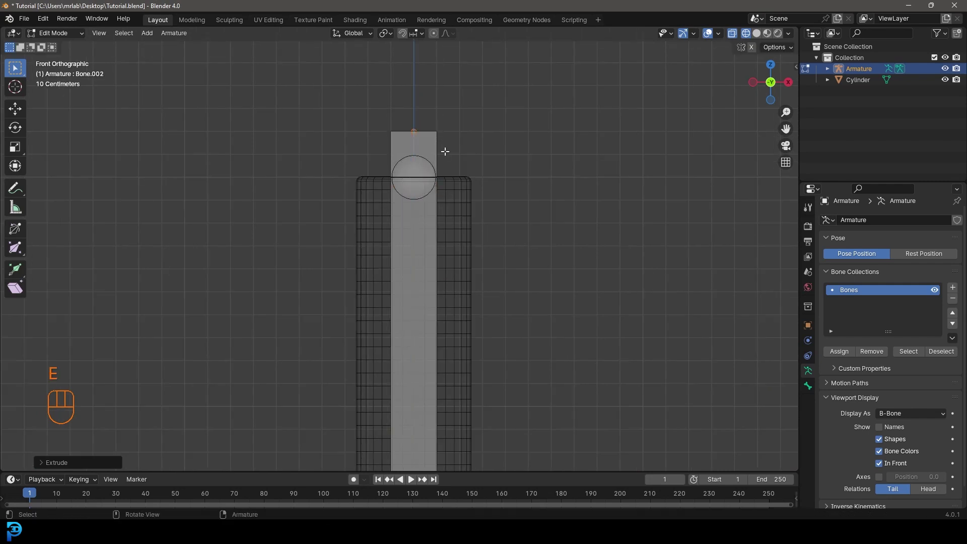
pyautogui.scroll(-4, 460, 238)
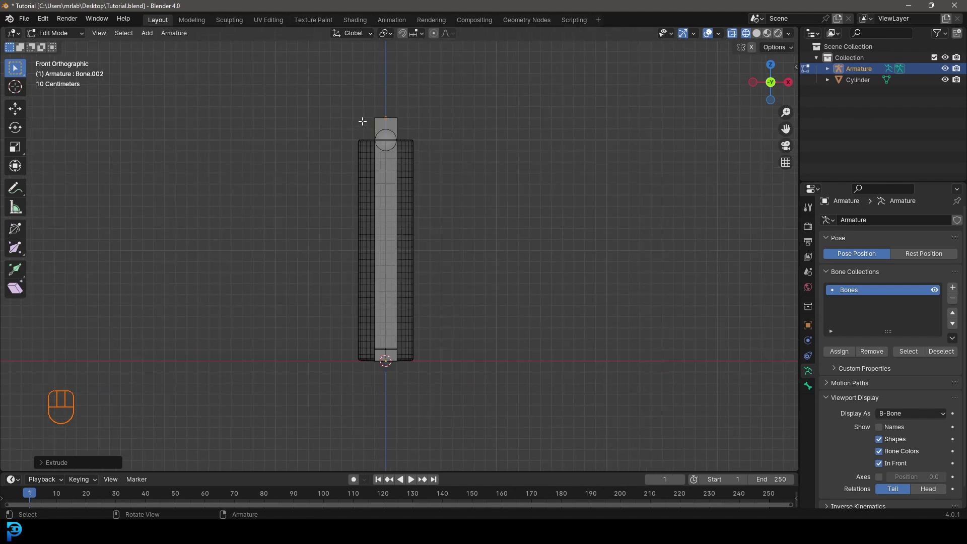
pyautogui.moveTo(368, 196); pyautogui.dragTo(411, 201, button='middle')
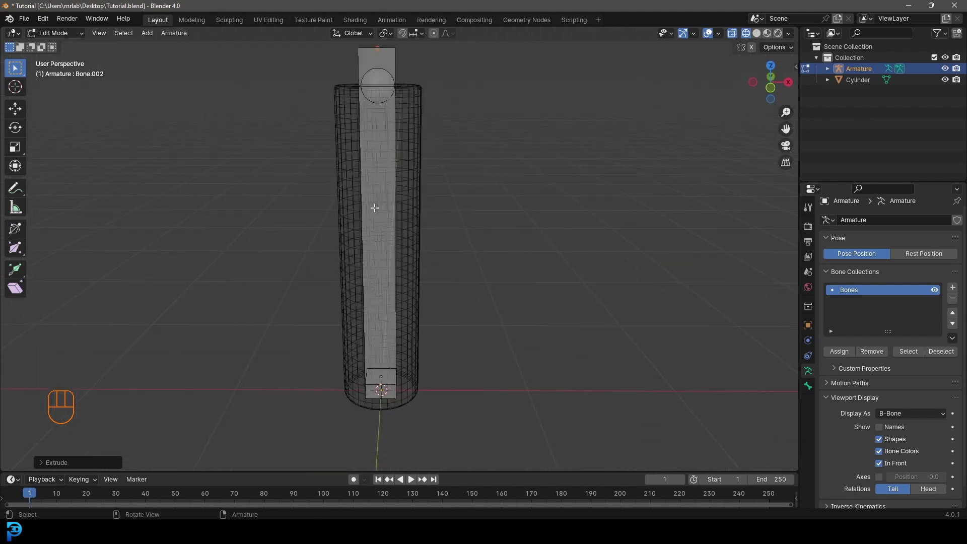
# Step: Thin the long middle bone's B-Bone display size with Scale BBone to a factor of about 0.43
pyautogui.click(394, 181)
pyautogui.moveTo(360, 183); pyautogui.dragTo(383, 204, button='middle')
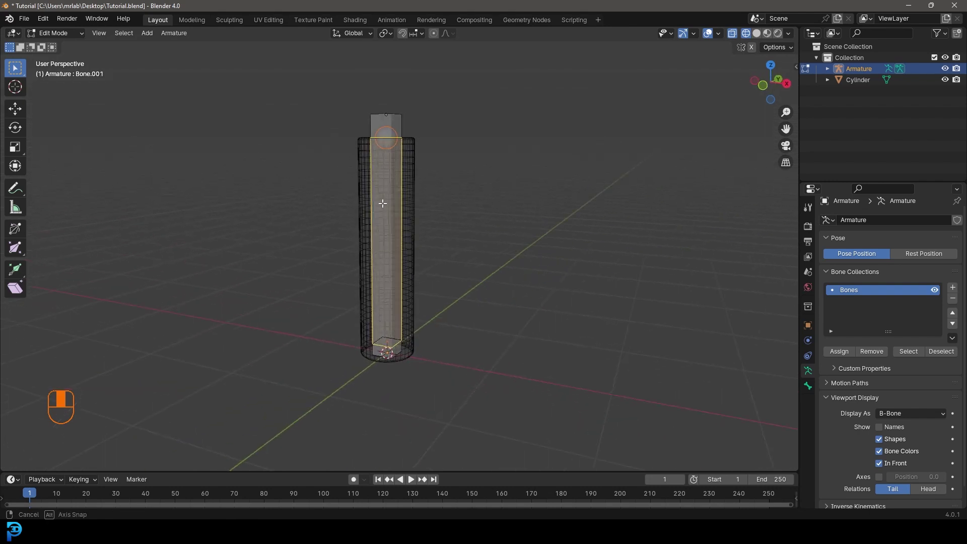
pyautogui.click(177, 34)
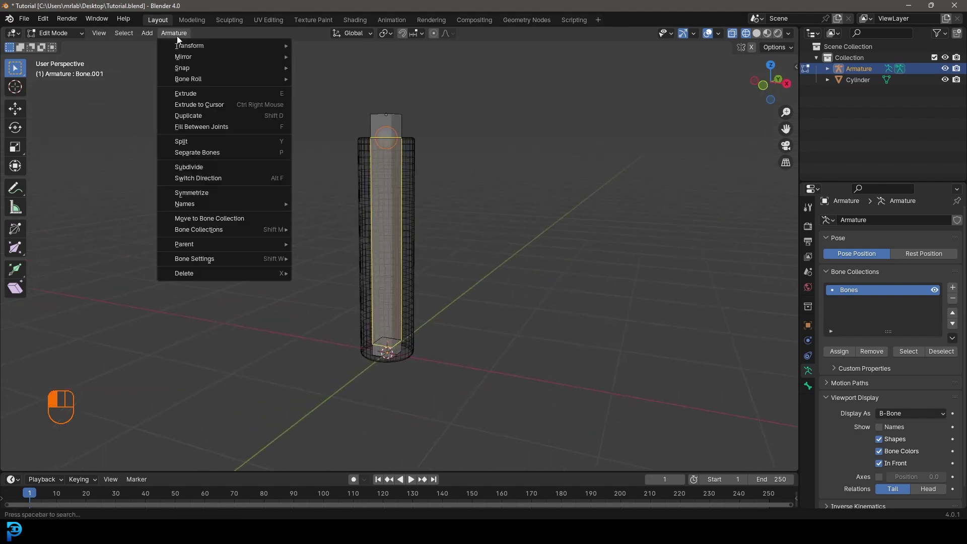
pyautogui.moveTo(217, 47)
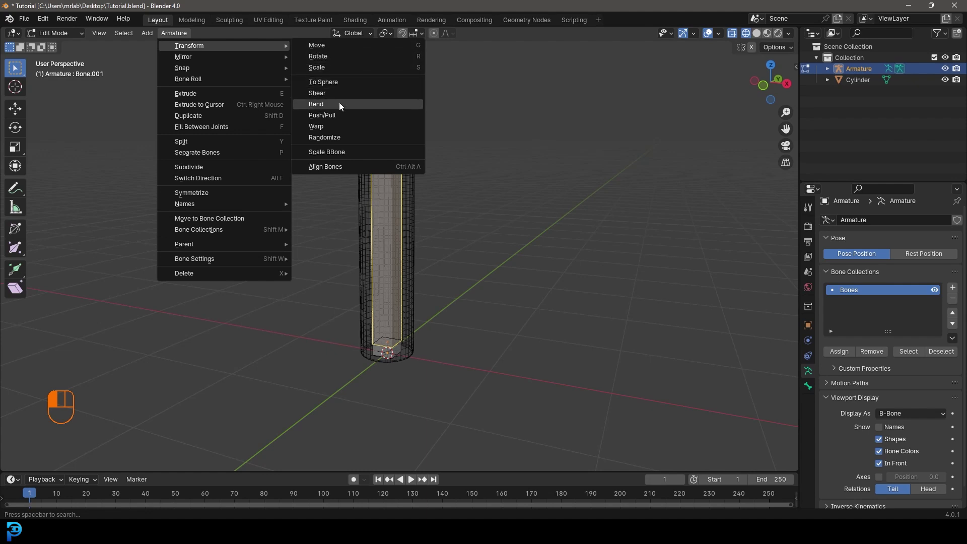
pyautogui.click(347, 152)
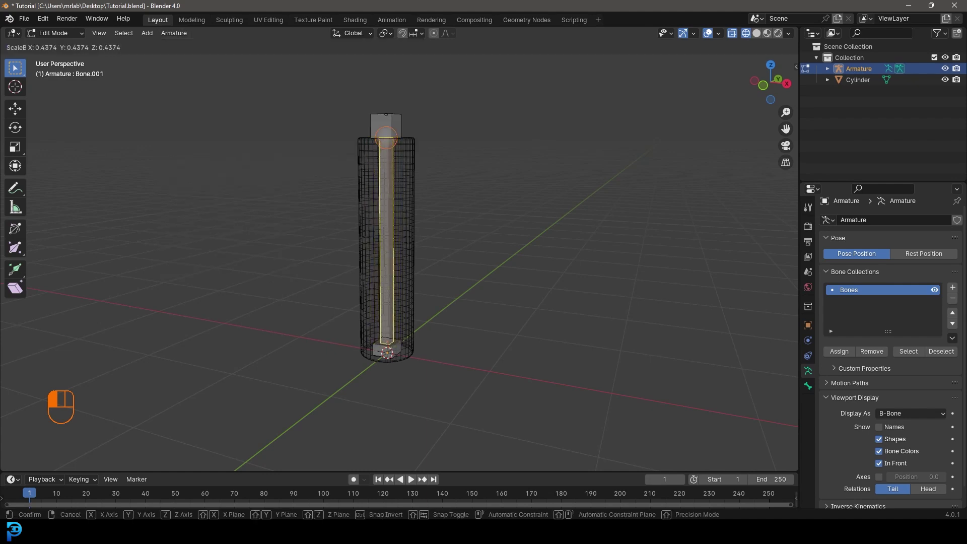
pyautogui.click(456, 286)
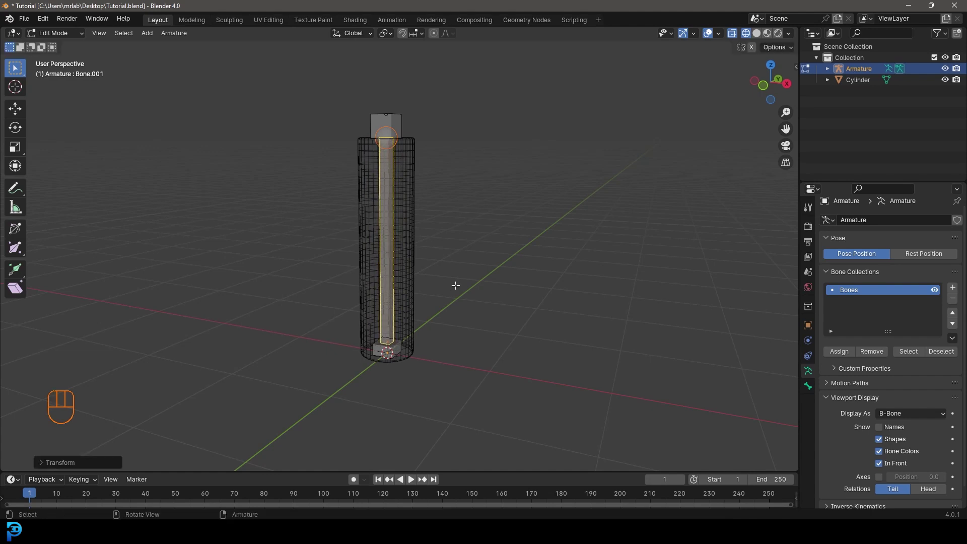
# Step: Rename the long middle bone as Mid
pyautogui.moveTo(387, 241); pyautogui.dragTo(428, 252, button='middle')
pyautogui.scroll(2, 428, 252)
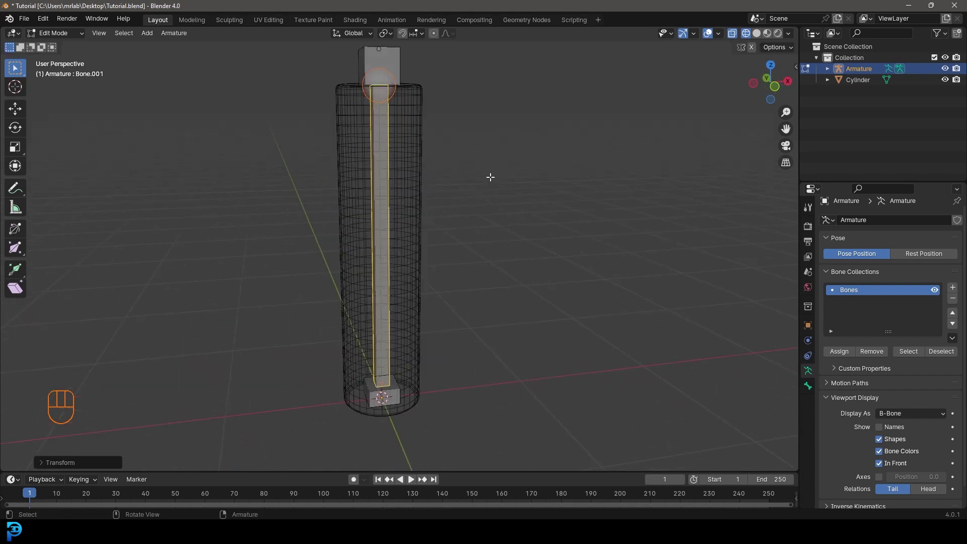
pyautogui.click(369, 239)
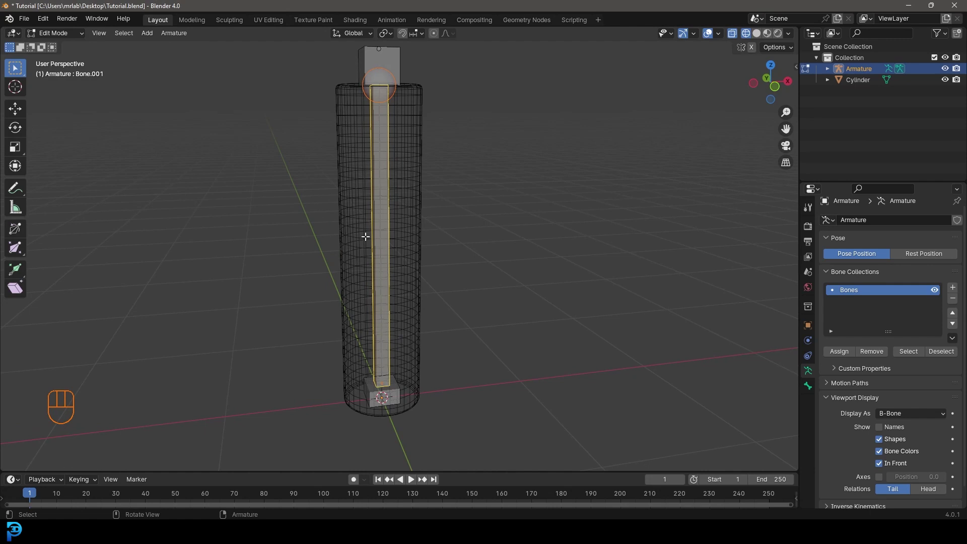
pyautogui.moveTo(277, 143); pyautogui.dragTo(567, 321)
pyautogui.press('F2')
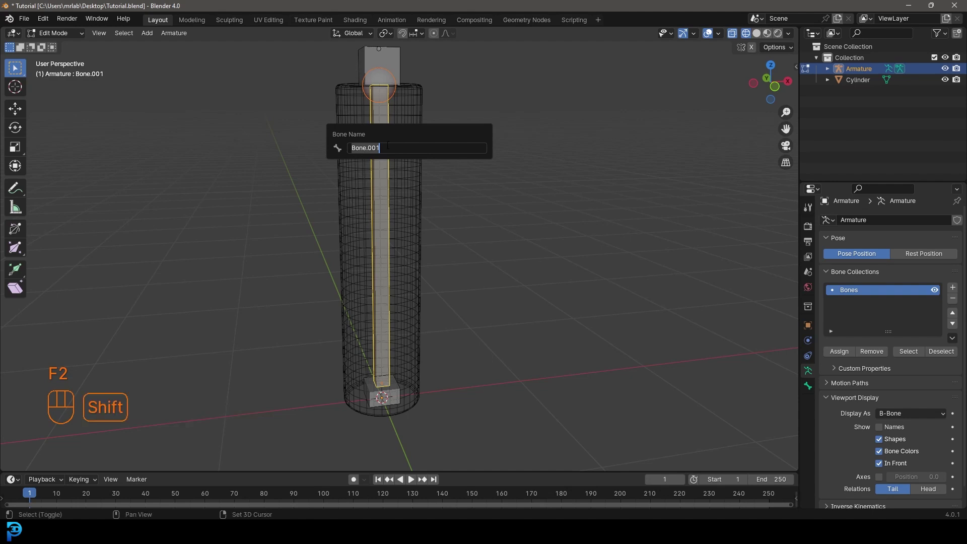
pyautogui.write('Mid')
pyautogui.press('Return')
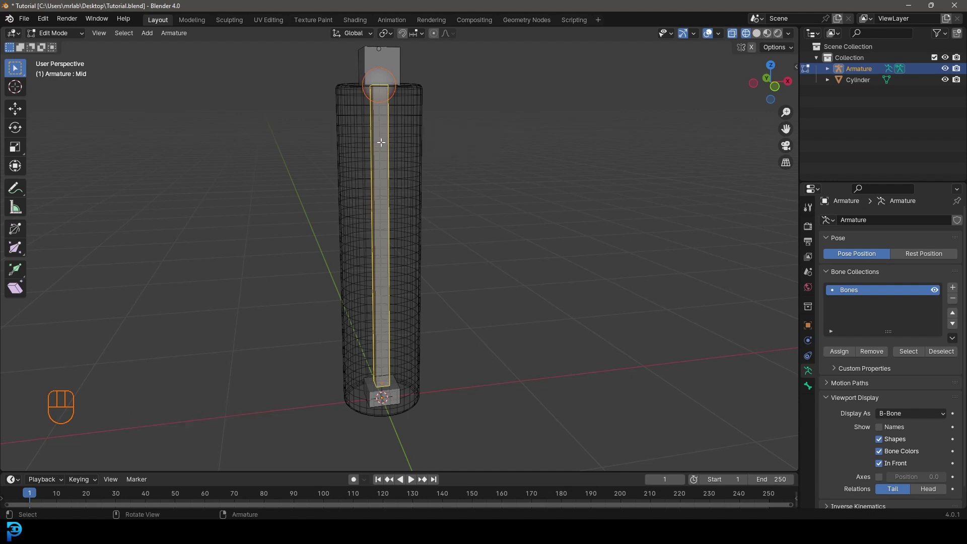
# Step: Rename the short bone at the cylinder's base as Base
pyautogui.keyDown('shift'); pyautogui.moveTo(458, 380); pyautogui.dragTo(460, 294, button='middle'); pyautogui.keyUp('shift')
pyautogui.scroll(2, 458, 296)
pyautogui.click(389, 337)
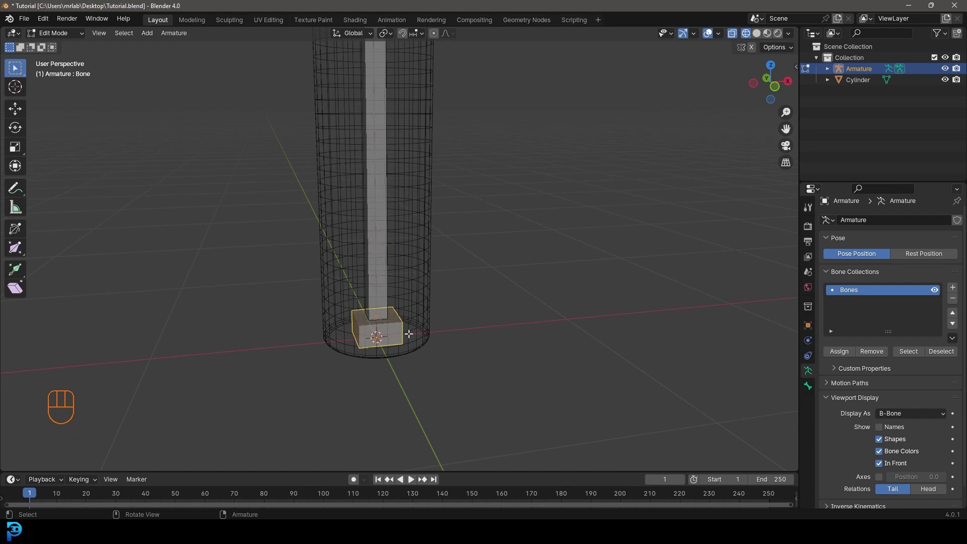
pyautogui.press('F2')
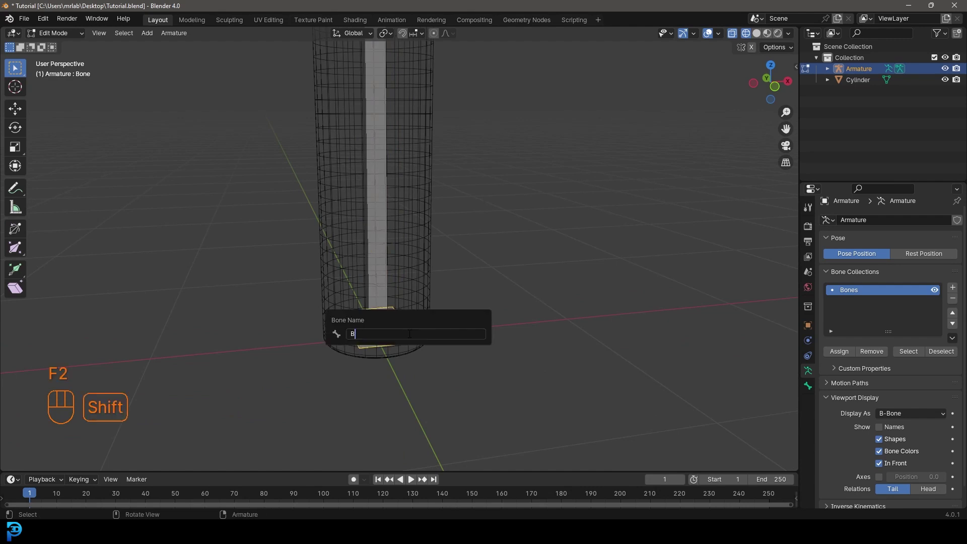
pyautogui.write('Base')
pyautogui.press('Return')
# Step: Rename the short bone above the cylinder as Top
pyautogui.scroll(-2, 408, 297)
pyautogui.keyDown('shift'); pyautogui.moveTo(361, 204); pyautogui.dragTo(362, 305, button='middle'); pyautogui.keyUp('shift')
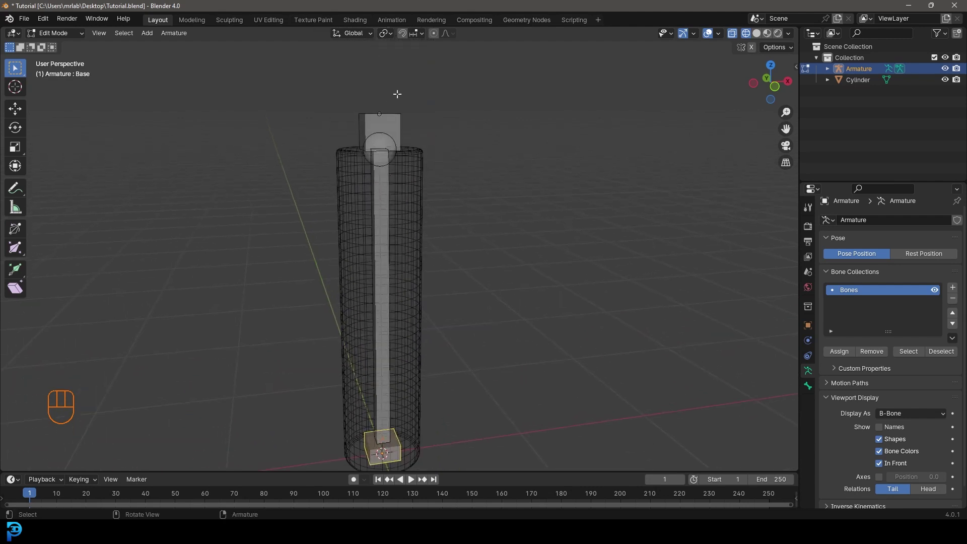
pyautogui.click(401, 129)
pyautogui.press('F2')
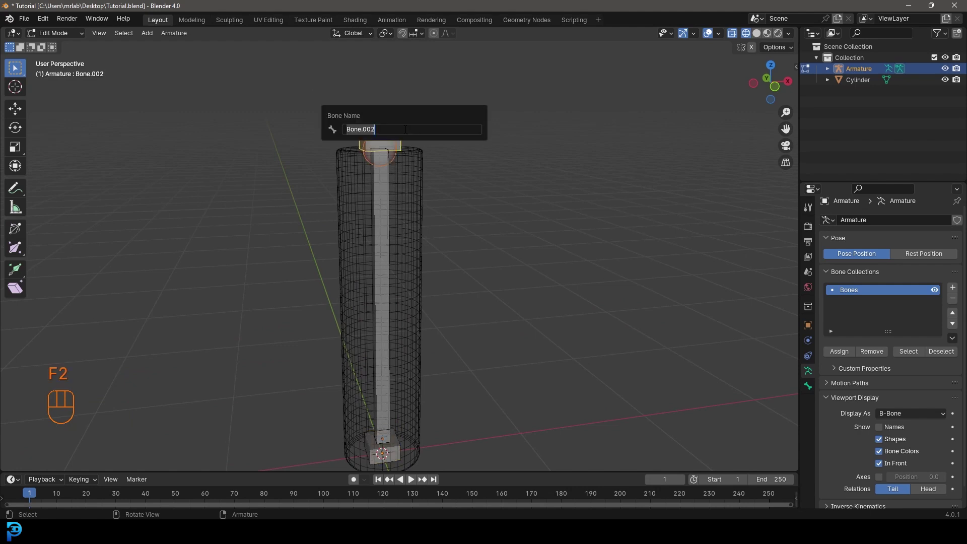
pyautogui.write('Top')
pyautogui.press('Return')
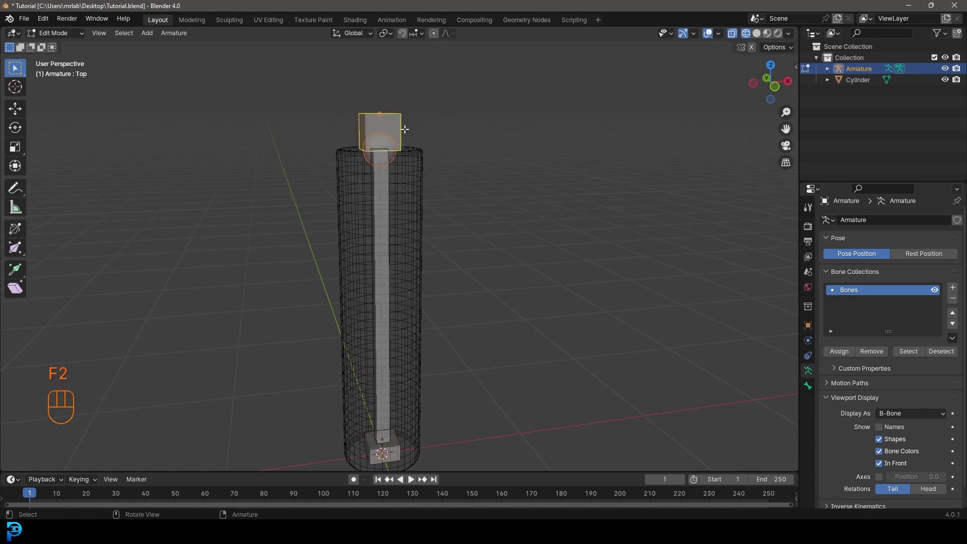
# Step: Set the Mid bone's Bendy Bones segments to 20
pyautogui.moveTo(356, 126); pyautogui.dragTo(376, 116, button='middle')
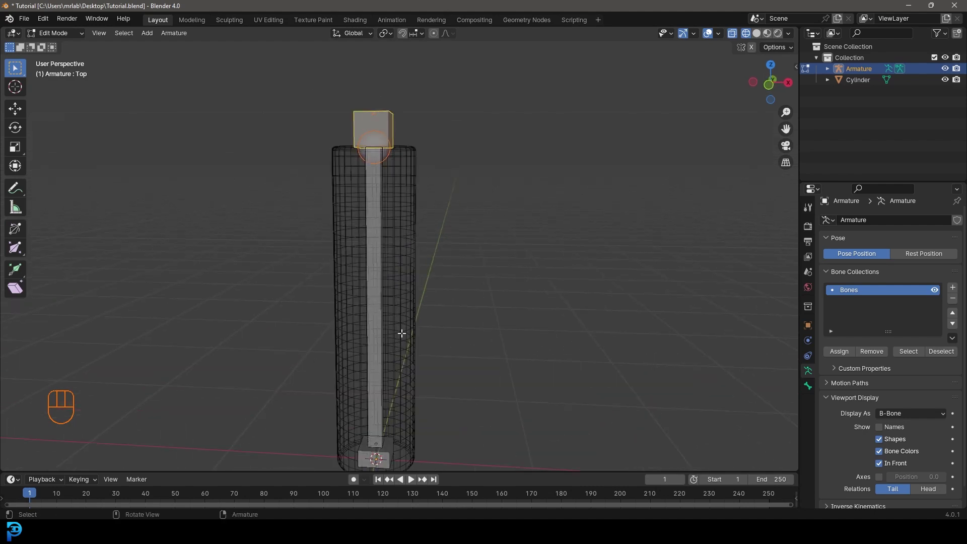
pyautogui.keyDown('shift'); pyautogui.moveTo(401, 333); pyautogui.dragTo(451, 246, button='middle'); pyautogui.keyUp('shift')
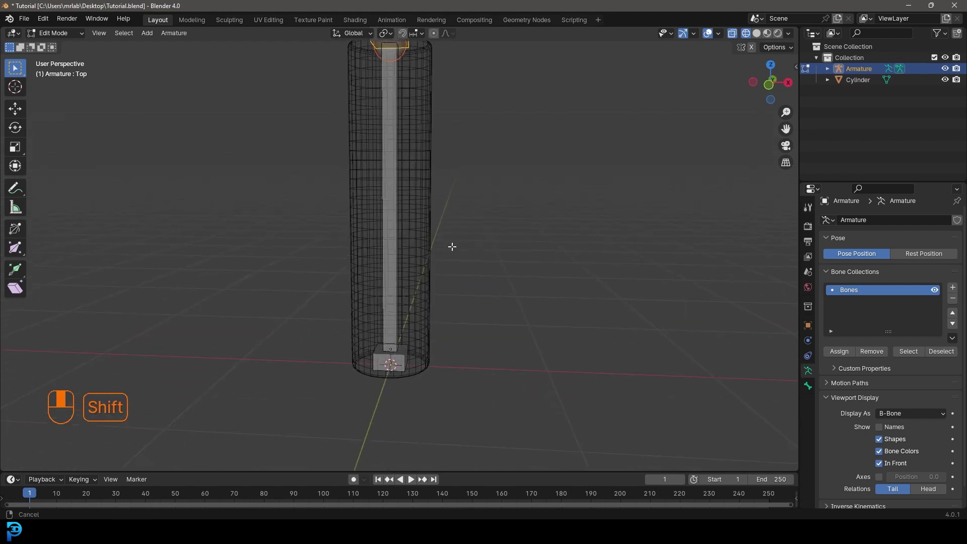
pyautogui.click(391, 170)
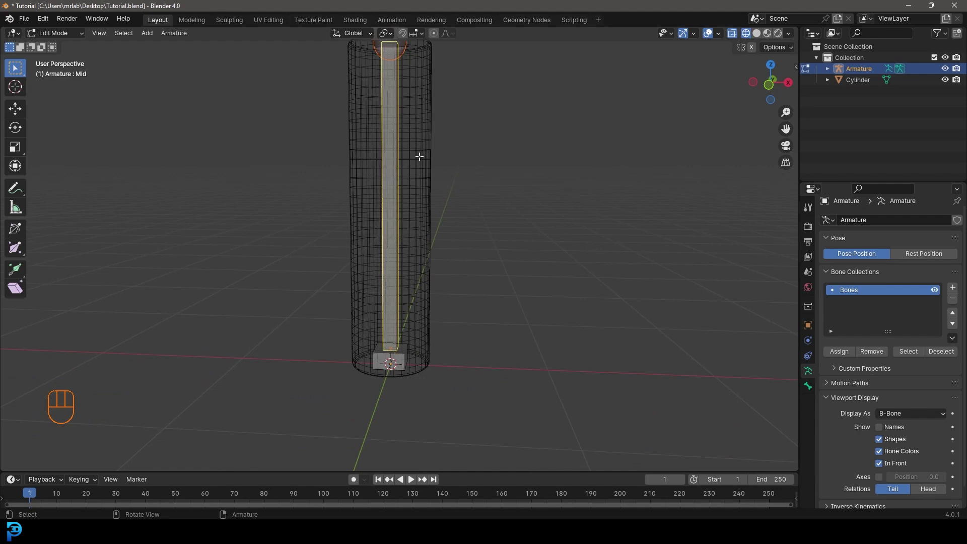
pyautogui.click(808, 386)
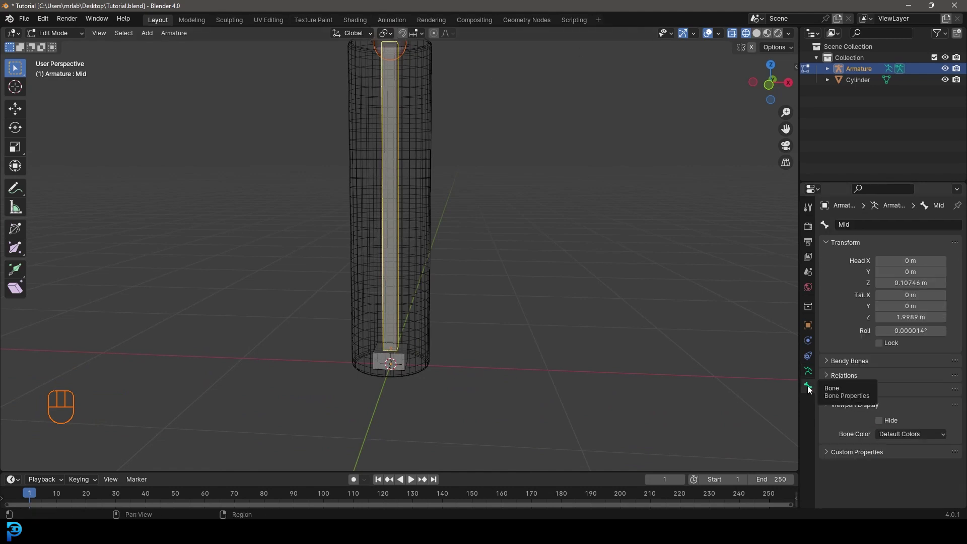
pyautogui.click(837, 362)
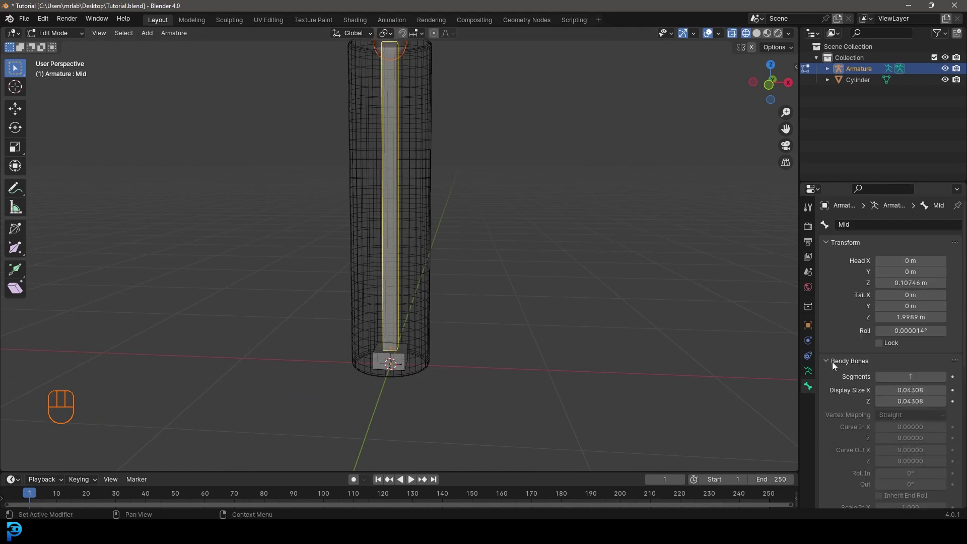
pyautogui.click(926, 379)
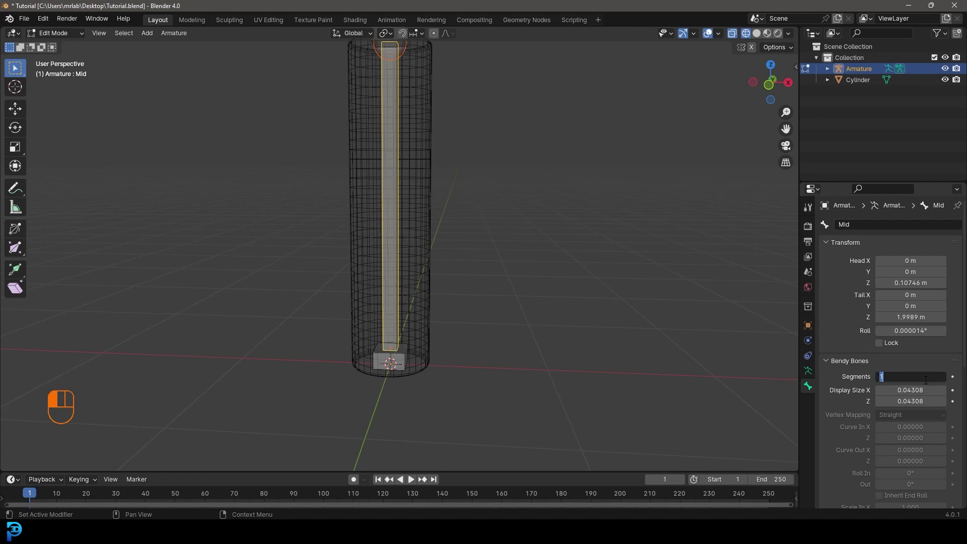
pyautogui.write('20')
pyautogui.press('Return')
pyautogui.keyDown('shift'); pyautogui.moveTo(619, 164); pyautogui.dragTo(618, 240, button='middle'); pyautogui.keyUp('shift')
pyautogui.scroll(-1, 618, 240)
pyautogui.moveTo(476, 166); pyautogui.dragTo(337, 117, button='middle')
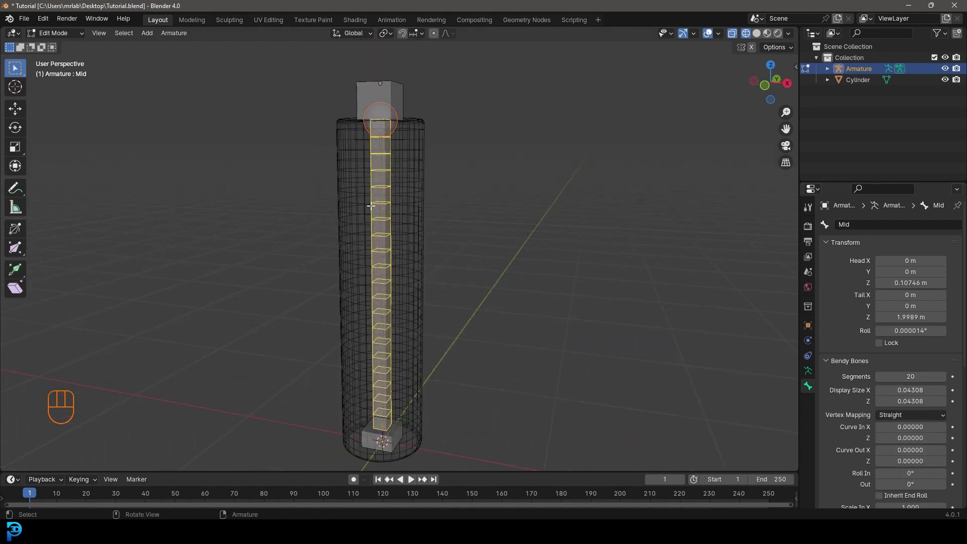
pyautogui.keyDown('shift'); pyautogui.moveTo(413, 214); pyautogui.dragTo(417, 199, button='middle'); pyautogui.keyUp('shift')
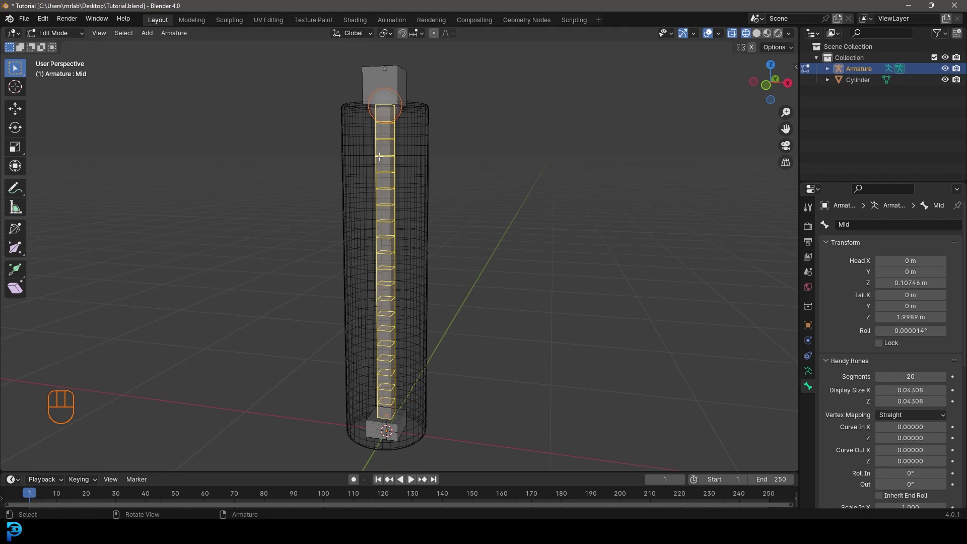
# Step: Disconnect the Top bone from the Mid bone with the Disconnect Bone option, and briefly test moving it
pyautogui.keyDown('shift'); pyautogui.moveTo(404, 112); pyautogui.dragTo(430, 211, button='middle'); pyautogui.keyUp('shift')
pyautogui.scroll(2, 439, 211)
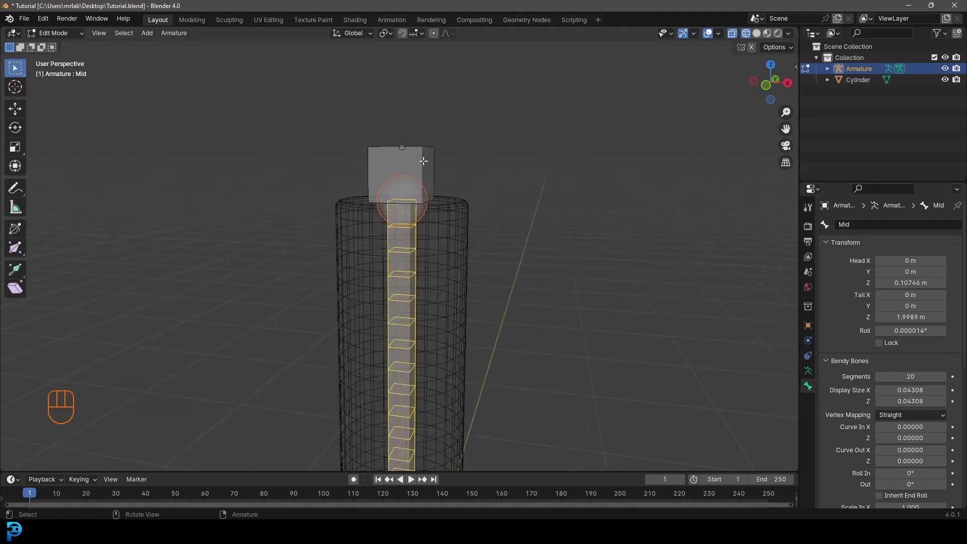
pyautogui.moveTo(341, 110); pyautogui.dragTo(472, 178)
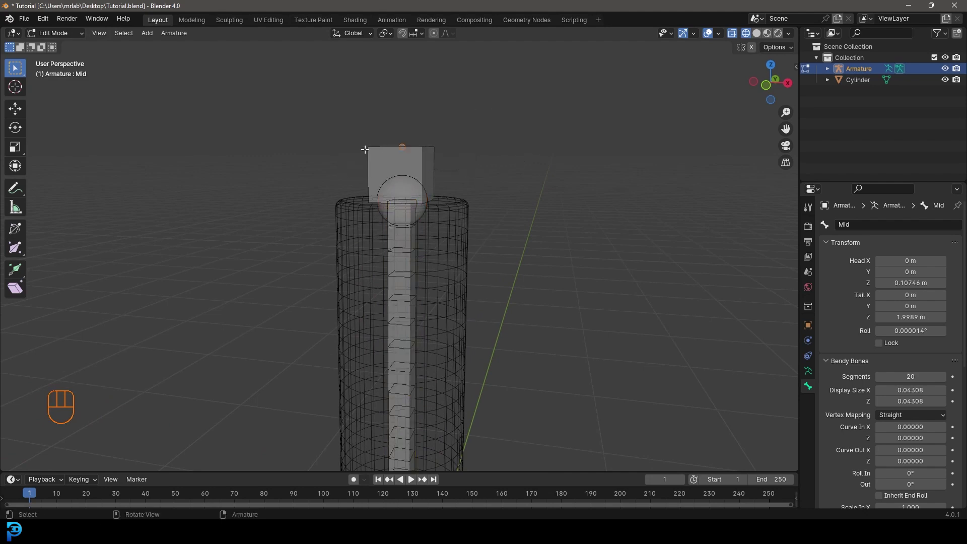
pyautogui.click(412, 163)
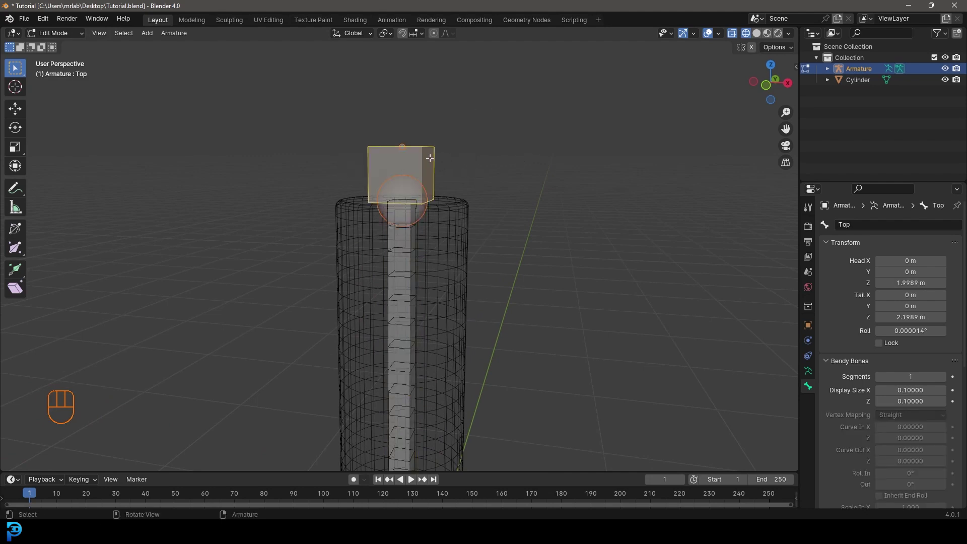
pyautogui.hotkey('alt', 'p')
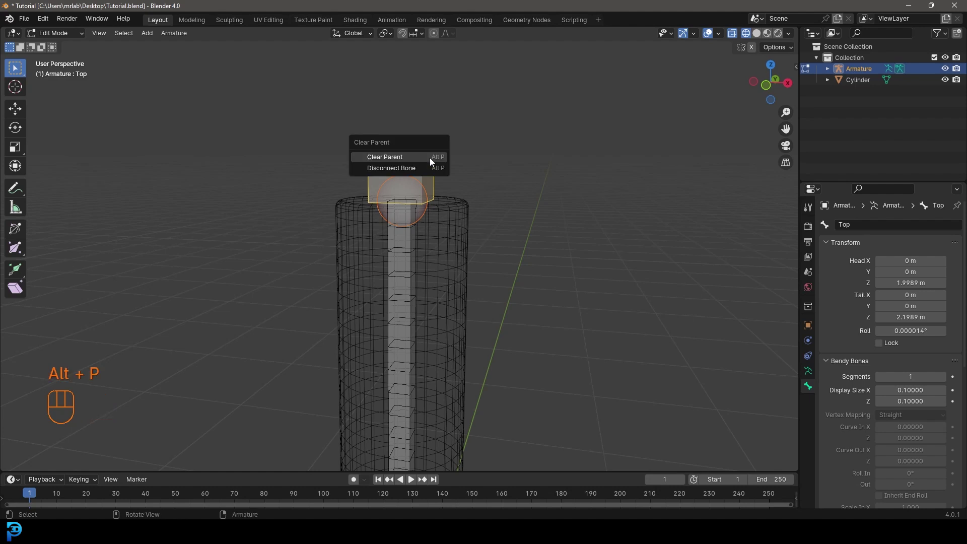
pyautogui.click(398, 168)
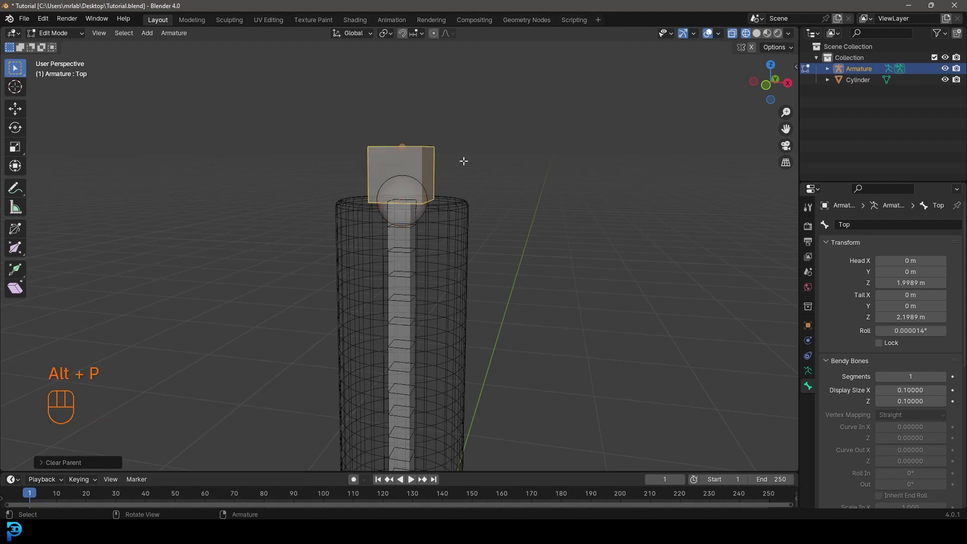
pyautogui.hotkey('alt', 'p')
pyautogui.scroll(-2, 413, 162)
pyautogui.press('g')
pyautogui.rightClick(414, 164)
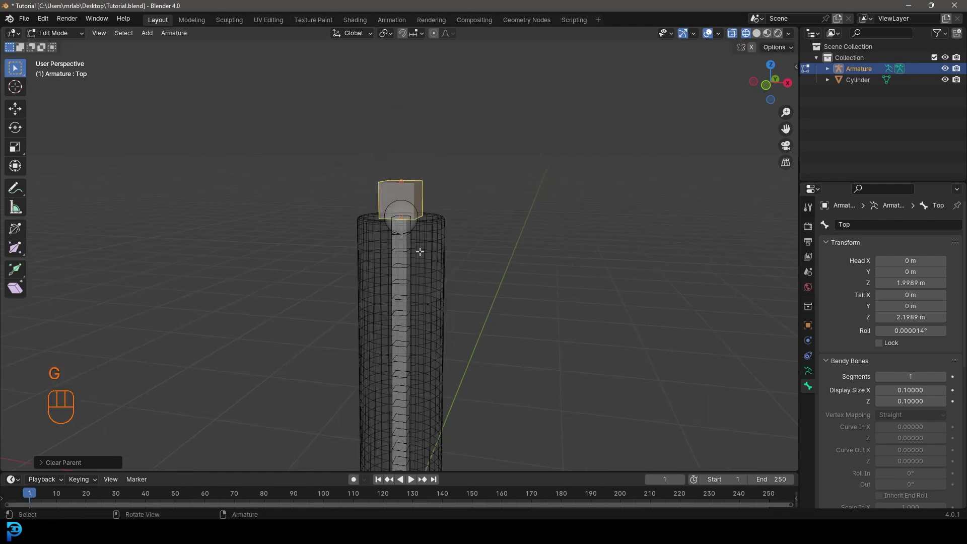
# Step: Switch the armature from Edit Mode to Pose Mode
pyautogui.scroll(-4, 414, 275)
pyautogui.keyDown('shift'); pyautogui.moveTo(428, 281); pyautogui.dragTo(422, 212, button='middle'); pyautogui.keyUp('shift')
pyautogui.scroll(3, 403, 212)
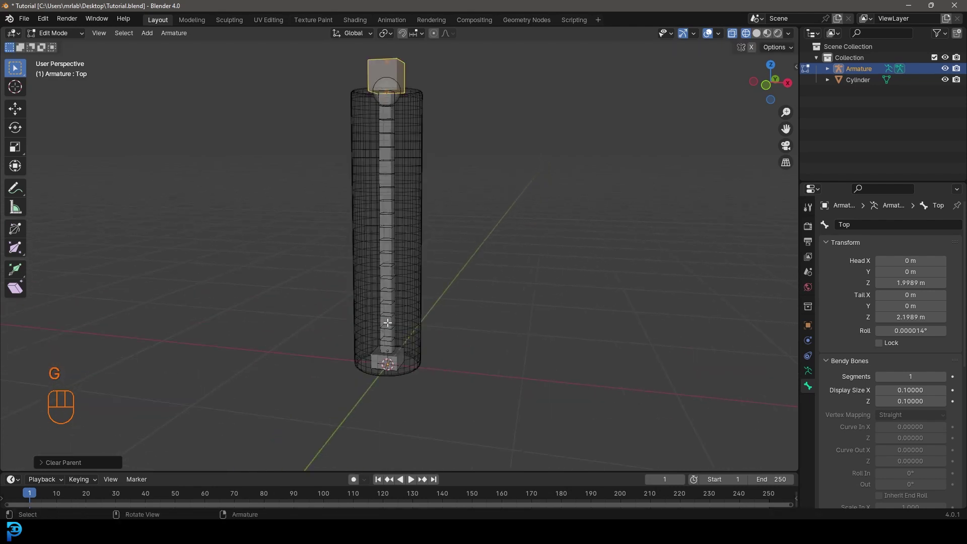
pyautogui.keyDown('shift'); pyautogui.moveTo(432, 172); pyautogui.dragTo(432, 192, button='middle'); pyautogui.keyUp('shift')
pyautogui.click(33, 32)
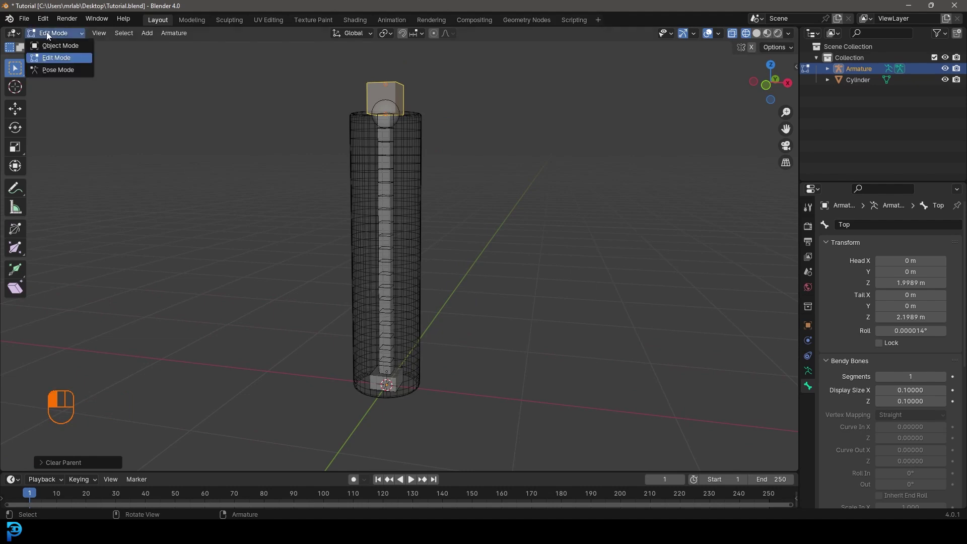
pyautogui.click(58, 75)
# Step: Add a Stretch To constraint to the Mid bone with the Top bone as its target
pyautogui.moveTo(435, 117); pyautogui.dragTo(443, 195, button='middle')
pyautogui.scroll(2, 442, 195)
pyautogui.moveTo(402, 142); pyautogui.dragTo(406, 127, button='middle')
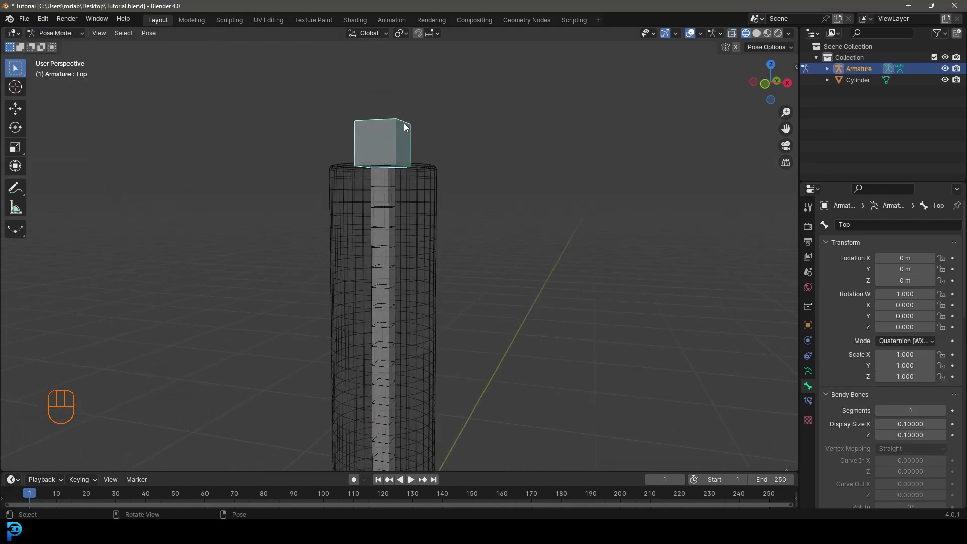
pyautogui.press('shift')
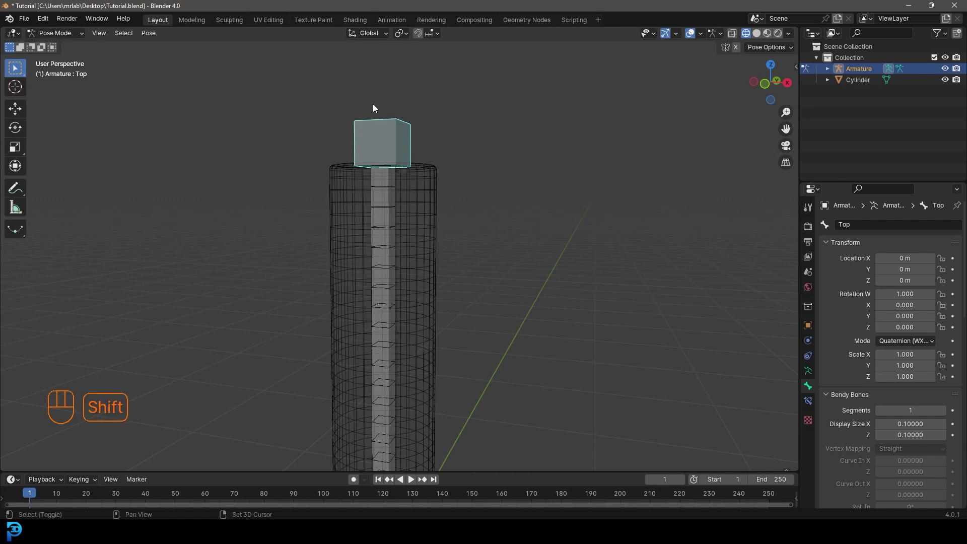
pyautogui.keyDown('shift'); pyautogui.click(383, 259); pyautogui.keyUp('shift')
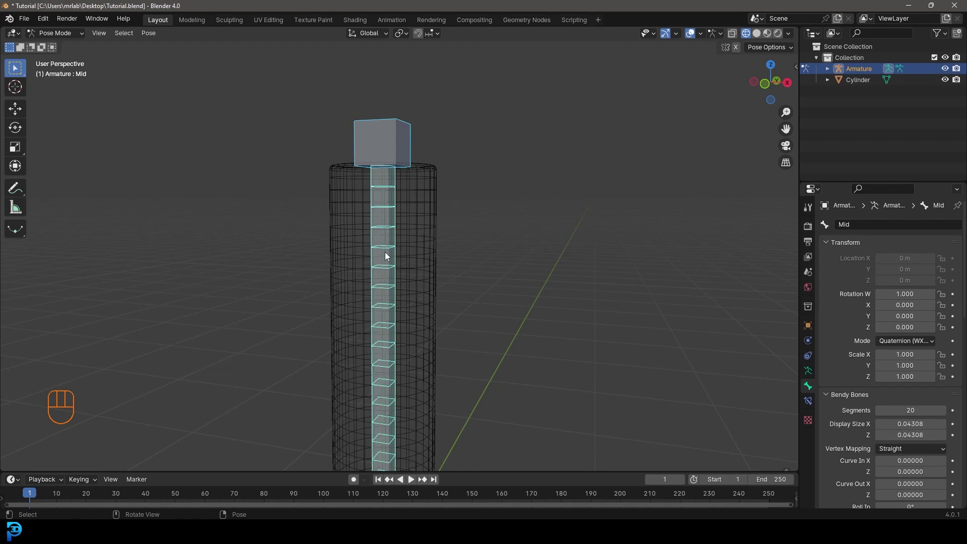
pyautogui.hotkey('shift', 'ctrl', 'c')
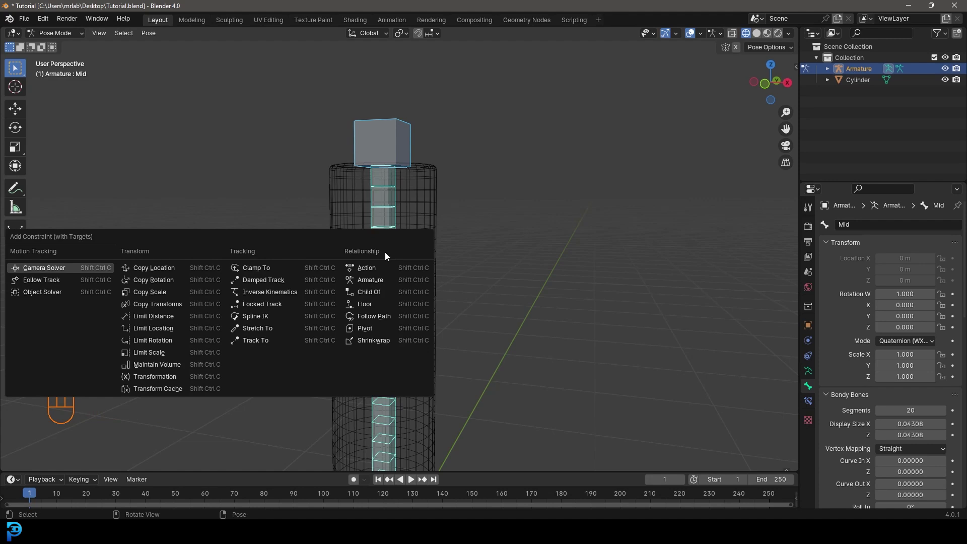
pyautogui.click(274, 328)
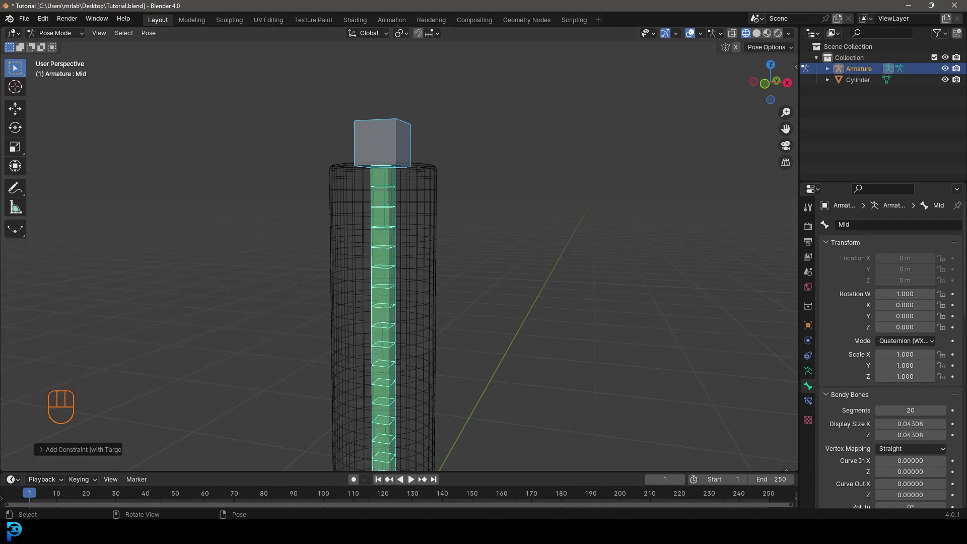
# Step: Test the stretch by moving the Top bone and the Base bone sideways, cancelling each move
pyautogui.scroll(-3, 410, 235)
pyautogui.moveTo(413, 285); pyautogui.dragTo(450, 211, button='middle')
pyautogui.click(396, 193)
pyautogui.press('g')
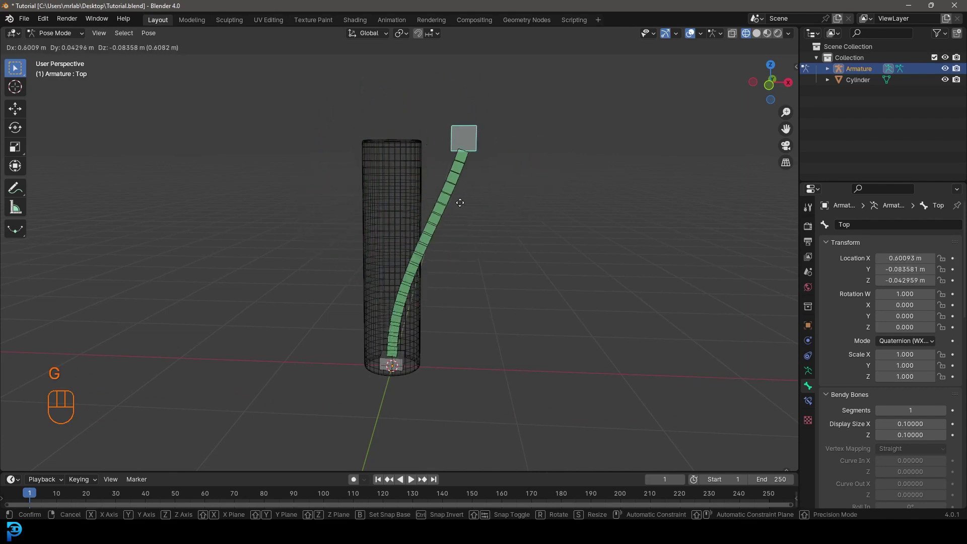
pyautogui.rightClick(571, 234)
pyautogui.scroll(3, 342, 132)
pyautogui.scroll(-4, 424, 294)
pyautogui.click(398, 353)
pyautogui.press('g')
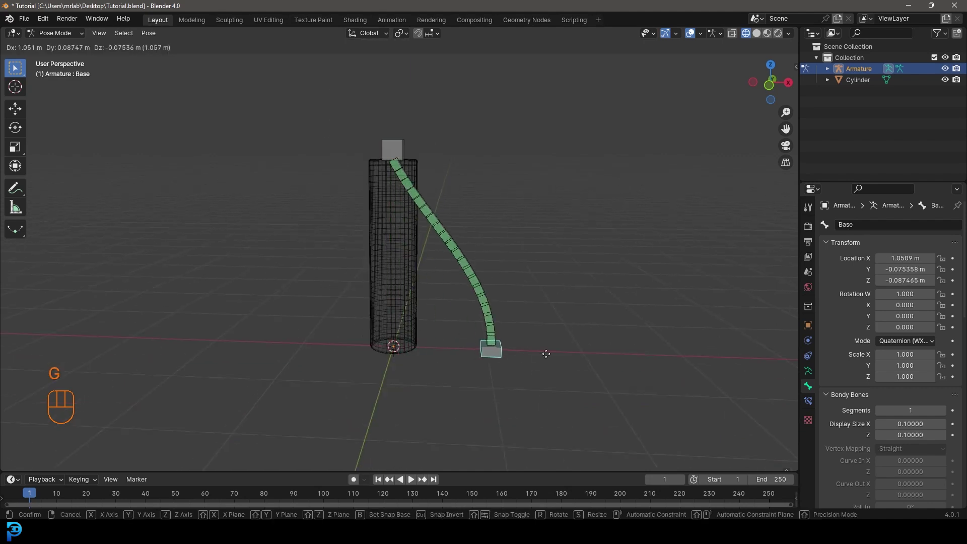
pyautogui.rightClick(401, 240)
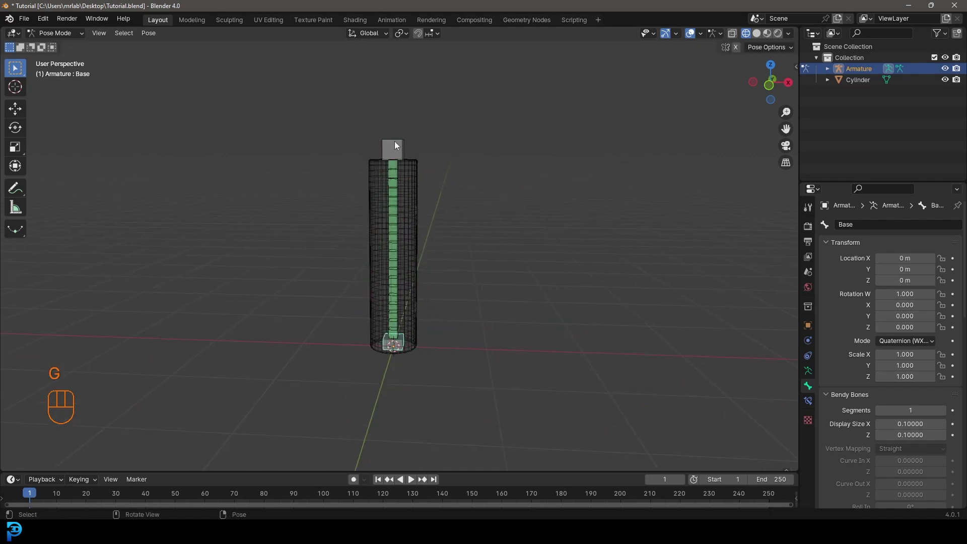
# Step: Try moving the Top bone again and rotating it in place, cancelling each transform
pyautogui.click(393, 147)
pyautogui.scroll(2, 421, 156)
pyautogui.press('g')
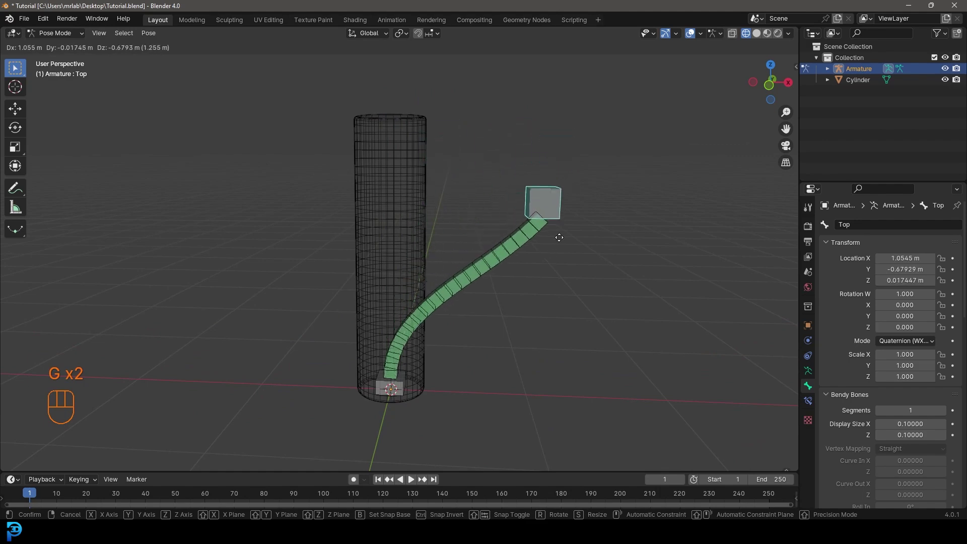
pyautogui.rightClick(547, 229)
pyautogui.keyDown('shift'); pyautogui.moveTo(481, 187); pyautogui.dragTo(519, 292, button='middle'); pyautogui.keyUp('shift')
pyautogui.scroll(3, 417, 196)
pyautogui.press('g')
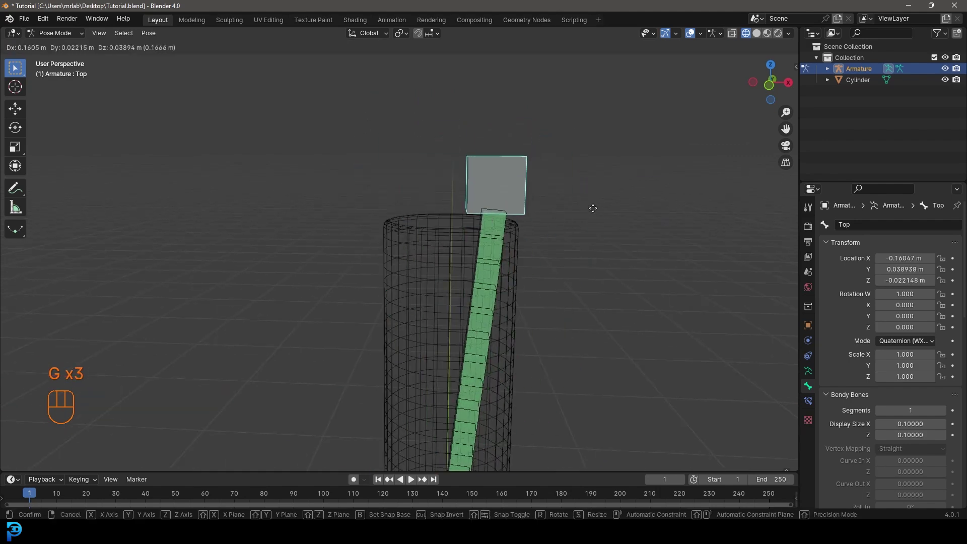
pyautogui.rightClick(584, 201)
pyautogui.scroll(-3, 585, 200)
pyautogui.press('r')
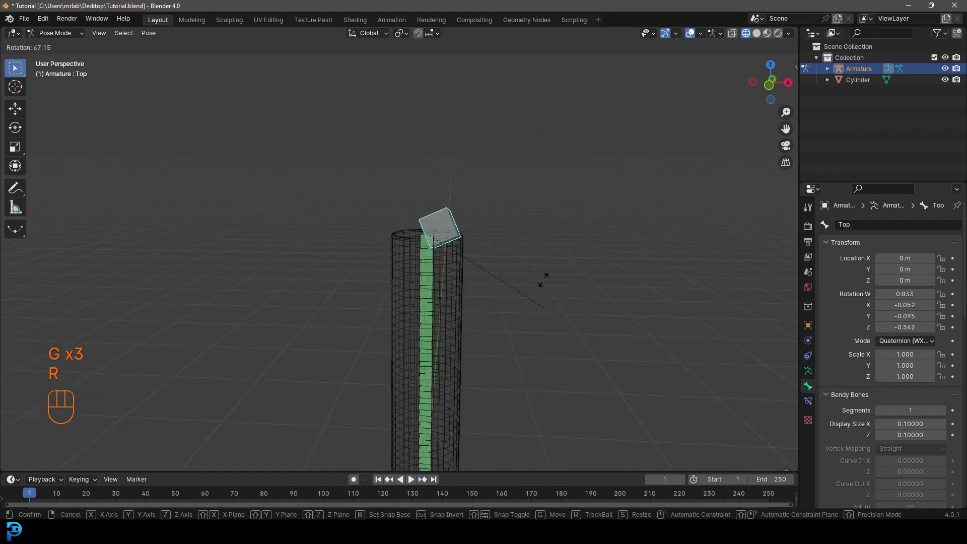
pyautogui.rightClick(494, 240)
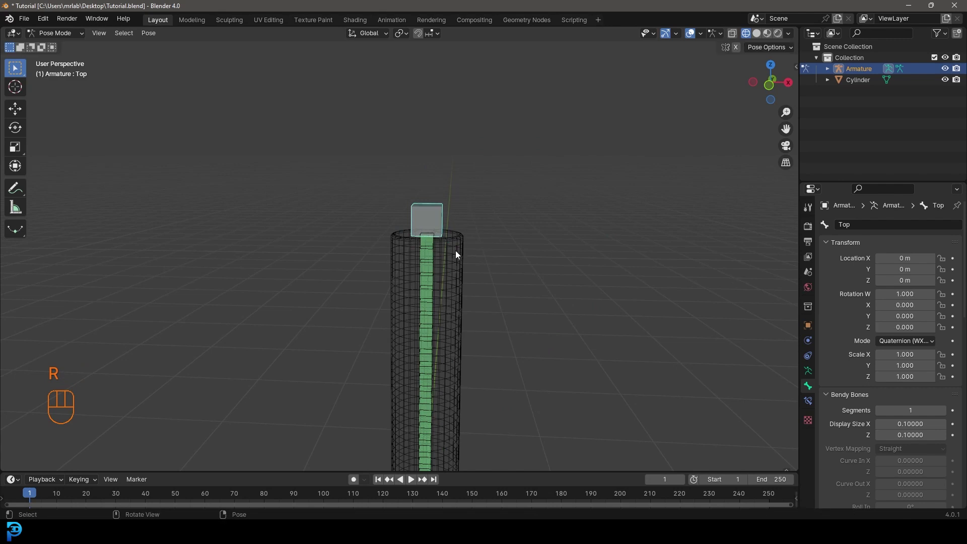
# Step: Set both the Start Handle and End Handle of the Mid bone's Bendy Bones settings to Absolute
pyautogui.scroll(-3, 438, 247)
pyautogui.keyDown('shift'); pyautogui.moveTo(464, 329); pyautogui.dragTo(448, 256, button='middle'); pyautogui.keyUp('shift')
pyautogui.scroll(3, 426, 171)
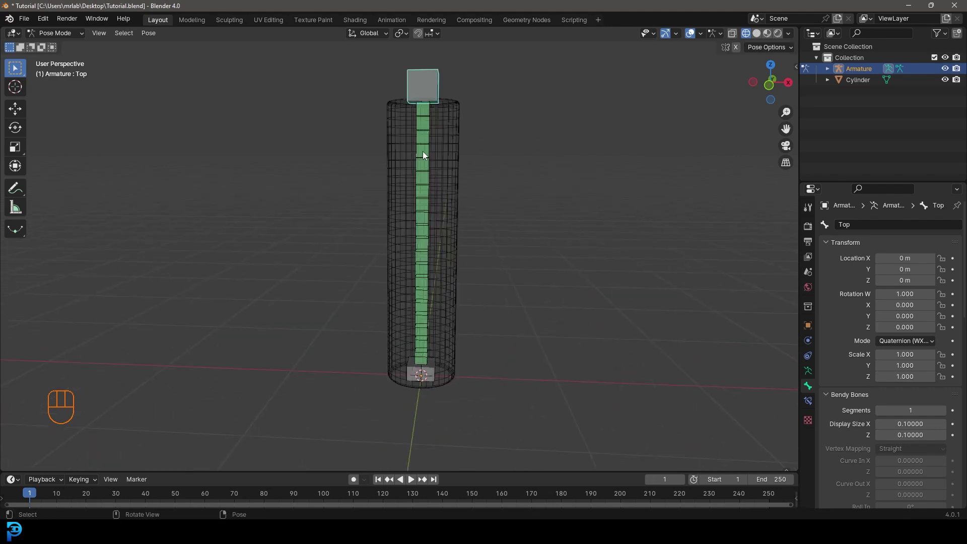
pyautogui.click(417, 173)
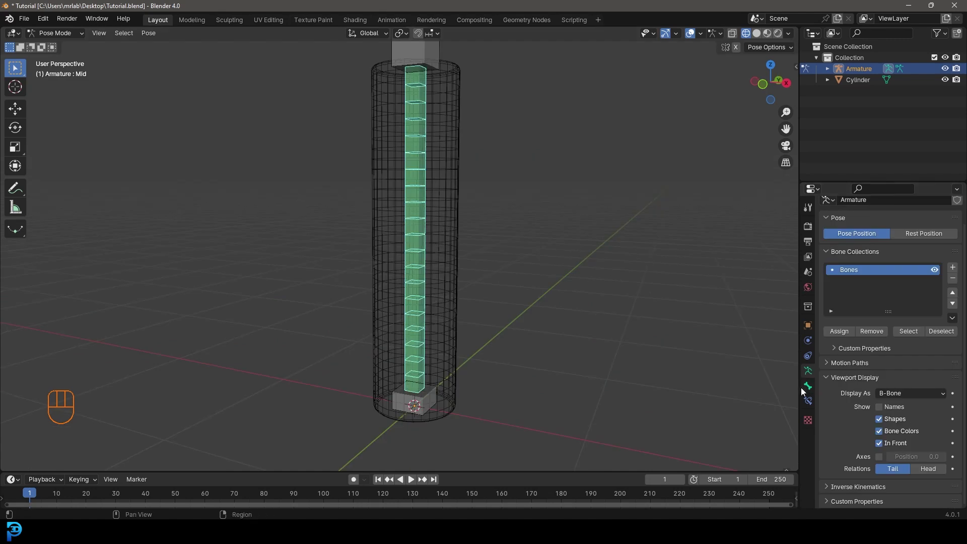
pyautogui.click(808, 387)
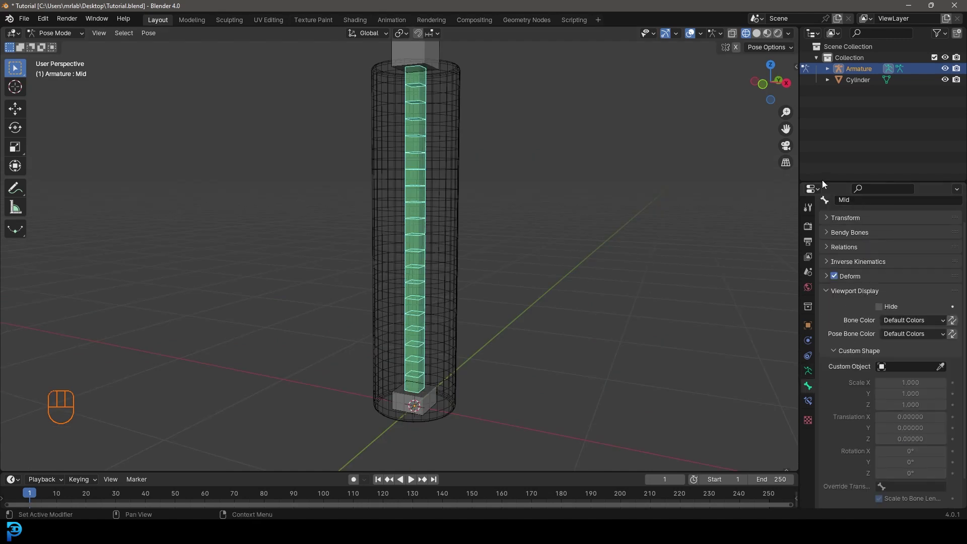
pyautogui.click(830, 233)
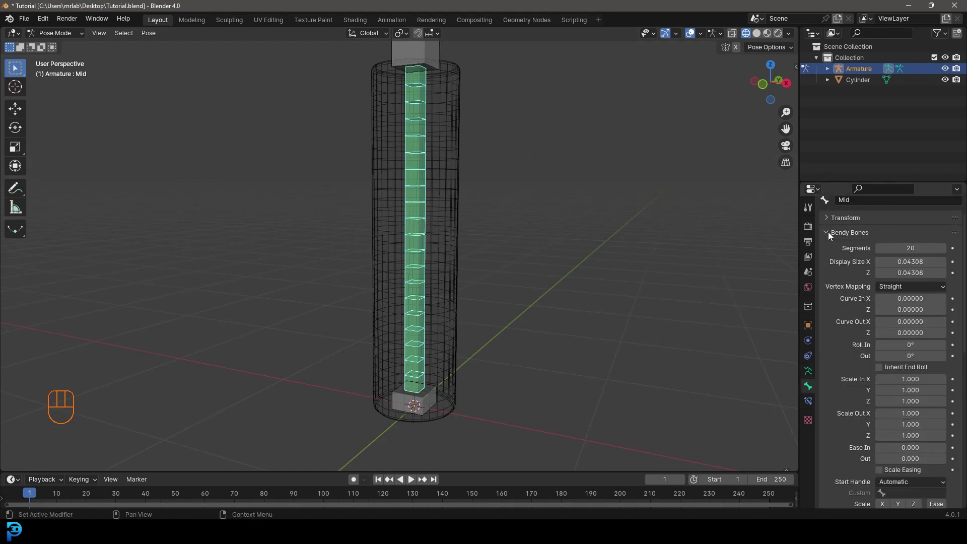
pyautogui.scroll(-3, 842, 273)
pyautogui.scroll(-3, 846, 301)
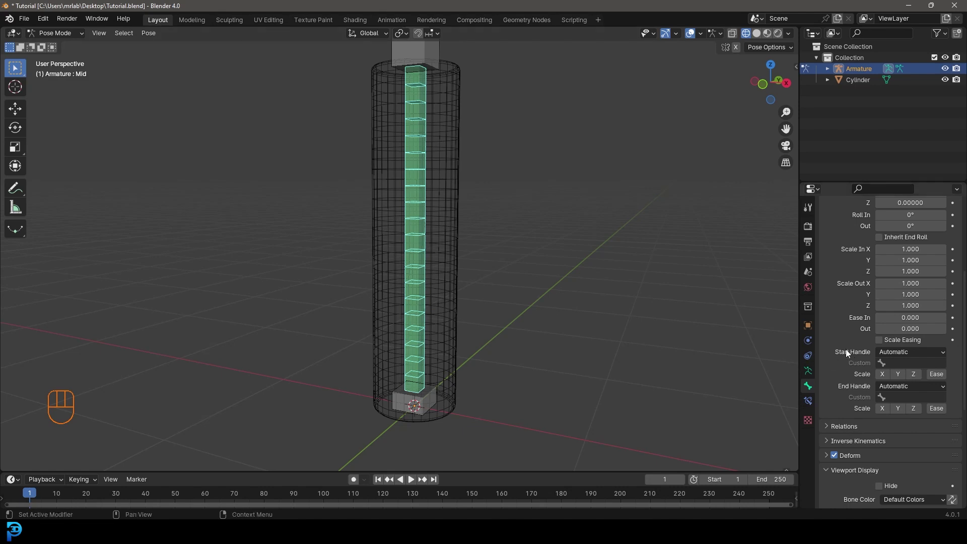
pyautogui.click(891, 353)
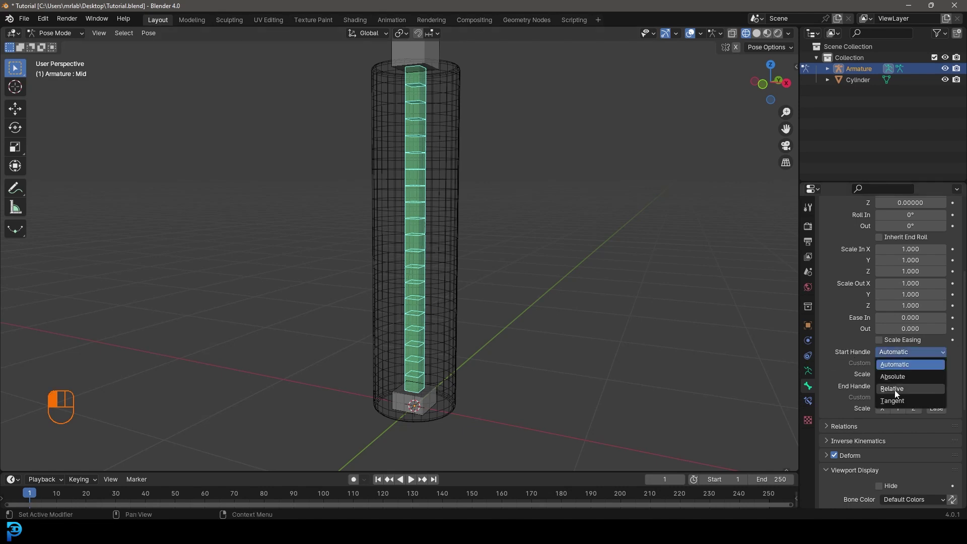
pyautogui.click(896, 376)
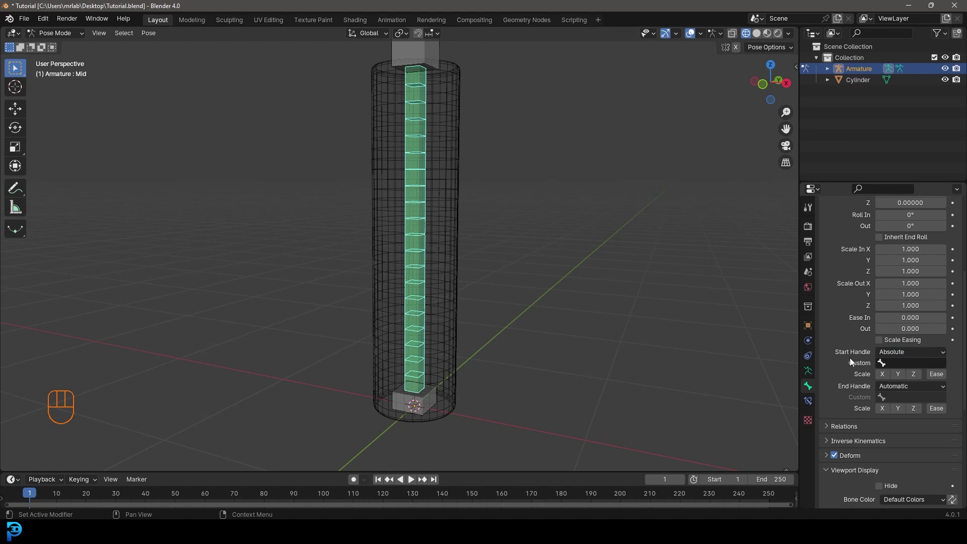
pyautogui.click(896, 387)
pyautogui.click(898, 412)
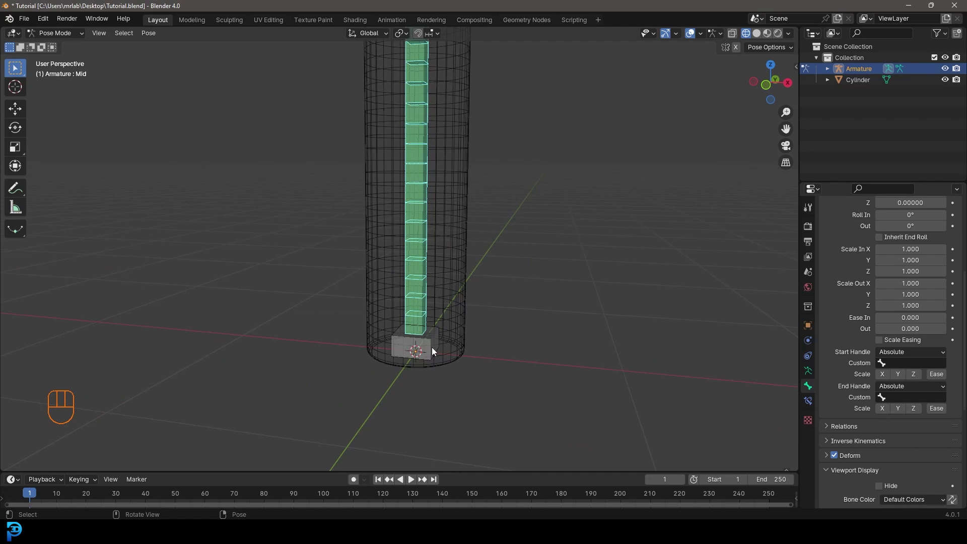
# Step: Assign Base as the Mid bone's custom start handle and Top as its custom end handle
pyautogui.click(432, 350)
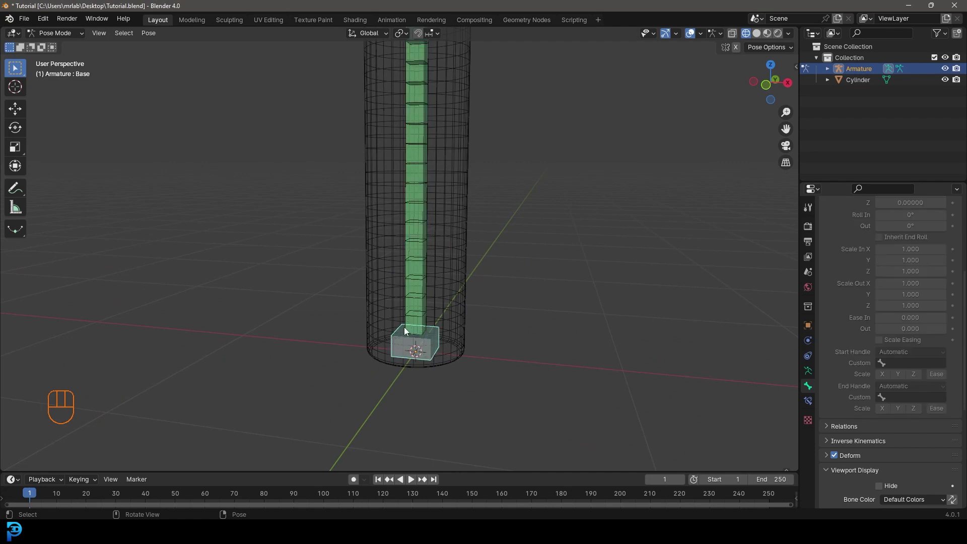
pyautogui.click(423, 239)
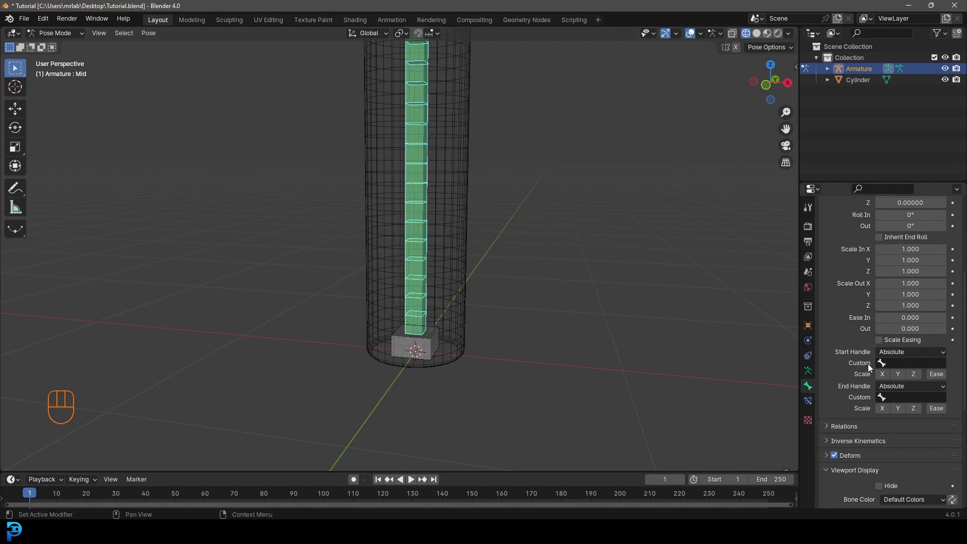
pyautogui.click(894, 364)
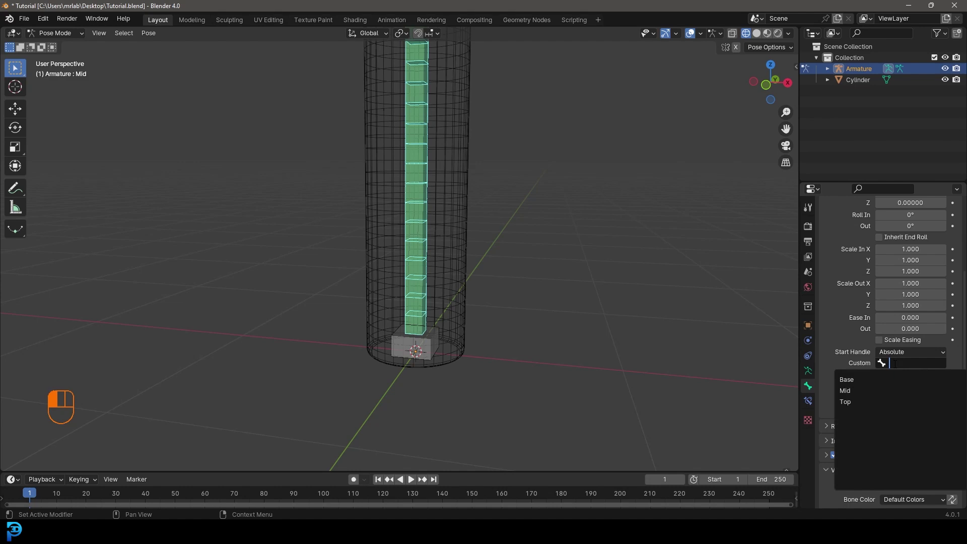
pyautogui.click(855, 380)
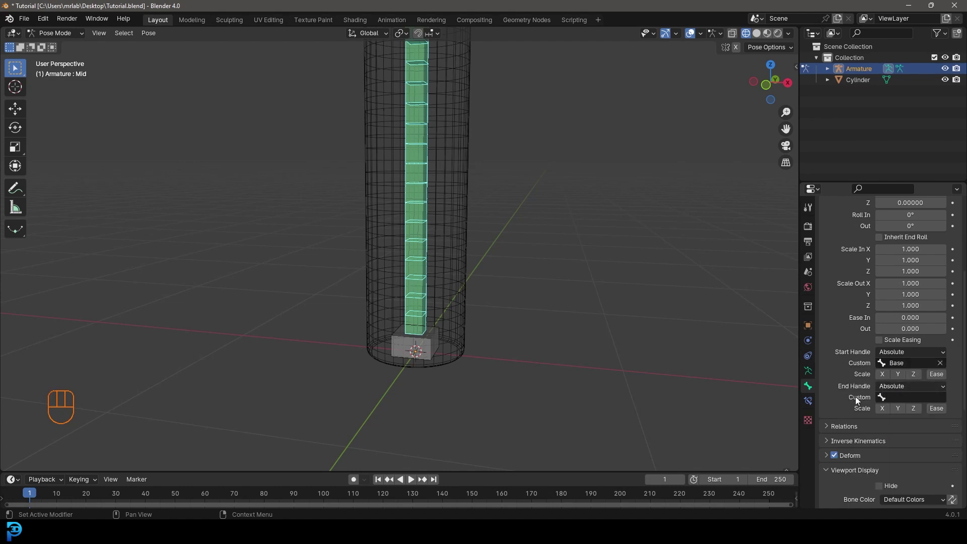
pyautogui.click(896, 398)
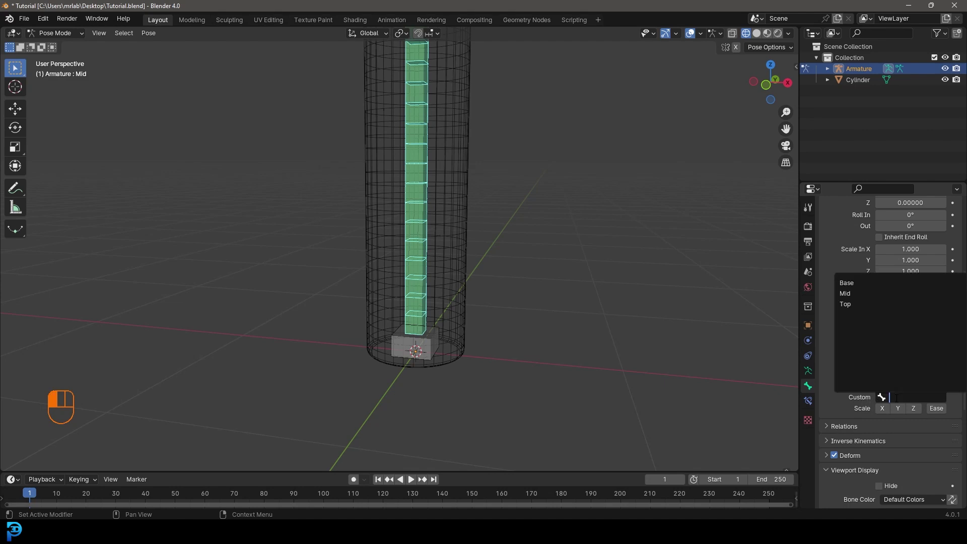
pyautogui.click(860, 306)
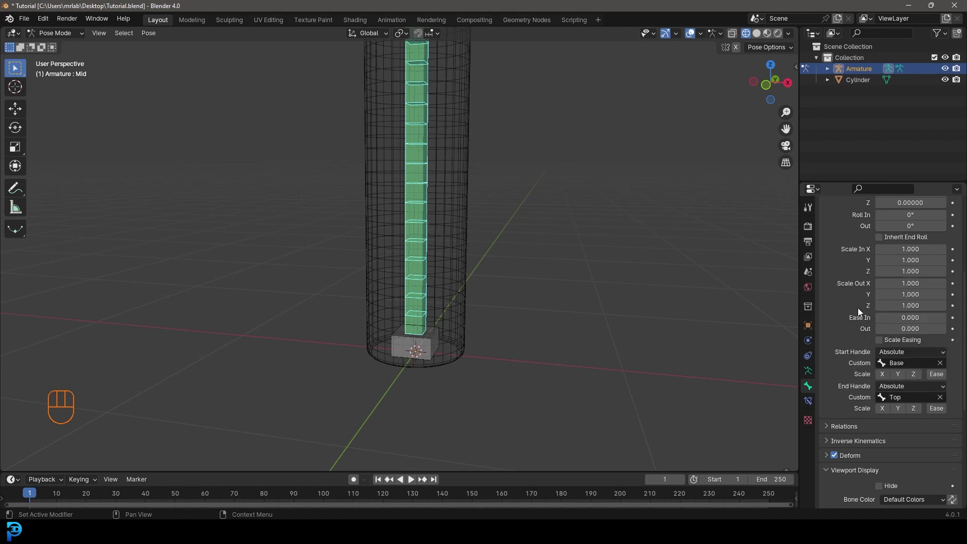
# Step: Move the Top bone about 0.9 m to the side of the cylinder and rotate it to test the bend
pyautogui.scroll(-6, 397, 286)
pyautogui.keyDown('shift'); pyautogui.moveTo(398, 287); pyautogui.dragTo(388, 383, button='middle'); pyautogui.keyUp('shift')
pyautogui.scroll(2, 304, 198)
pyautogui.keyDown('shift'); pyautogui.moveTo(388, 274); pyautogui.dragTo(422, 193, button='middle'); pyautogui.keyUp('shift')
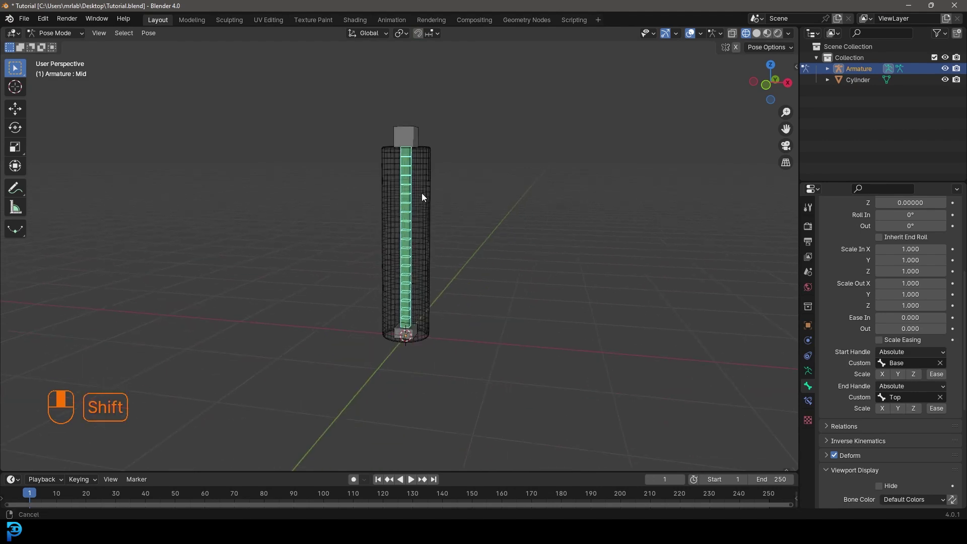
pyautogui.scroll(3, 404, 201)
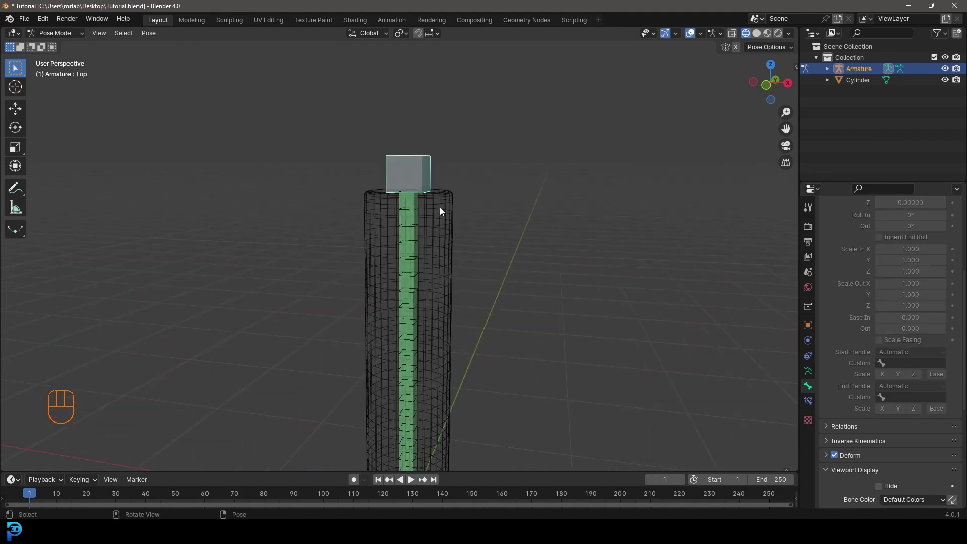
pyautogui.click(422, 223)
pyautogui.press('g')
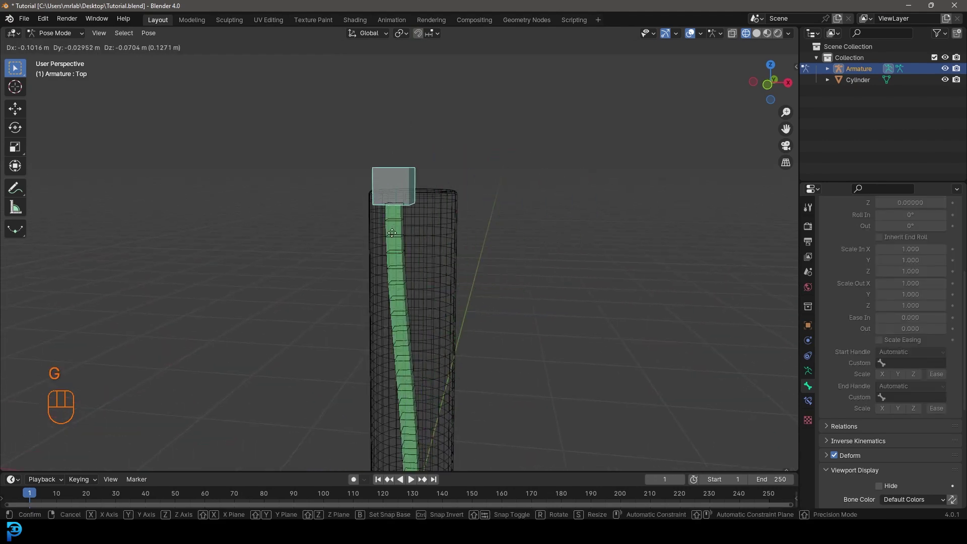
pyautogui.click(583, 238)
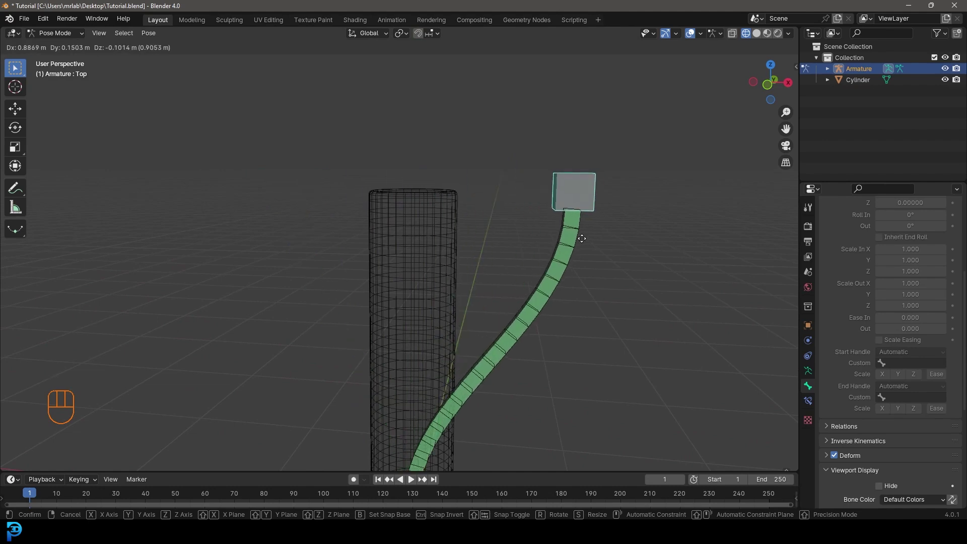
pyautogui.press('r')
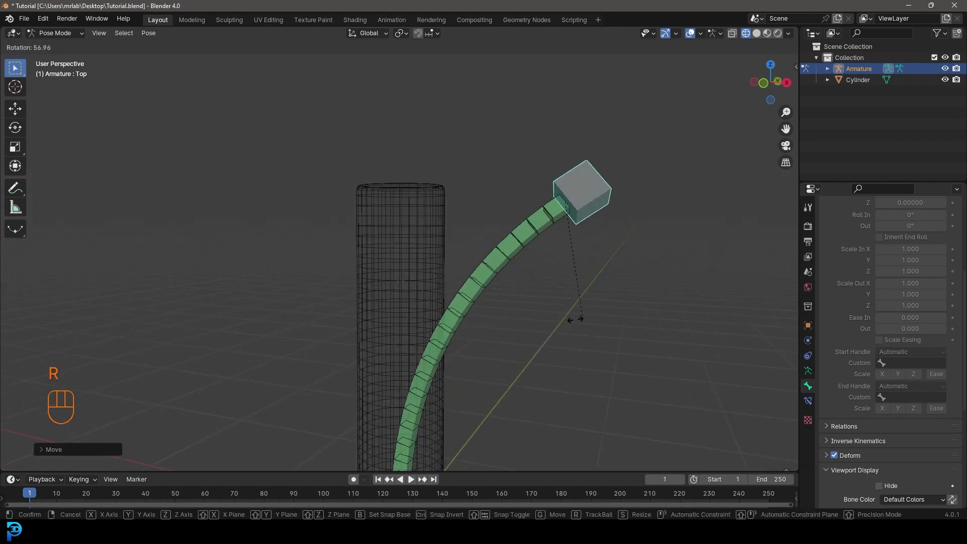
pyautogui.click(495, 276)
# Step: Move the Base bone to the side of the cylinder and rotate it to test the bend
pyautogui.keyDown('shift'); pyautogui.moveTo(527, 385); pyautogui.dragTo(540, 144, button='middle'); pyautogui.keyUp('shift')
pyautogui.click(423, 297)
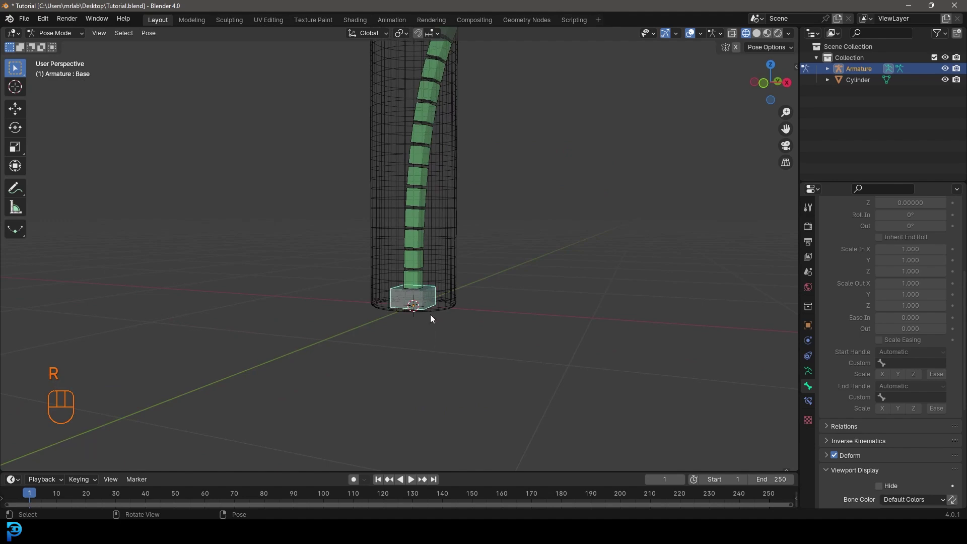
pyautogui.press('g')
pyautogui.click(562, 329)
pyautogui.press('r')
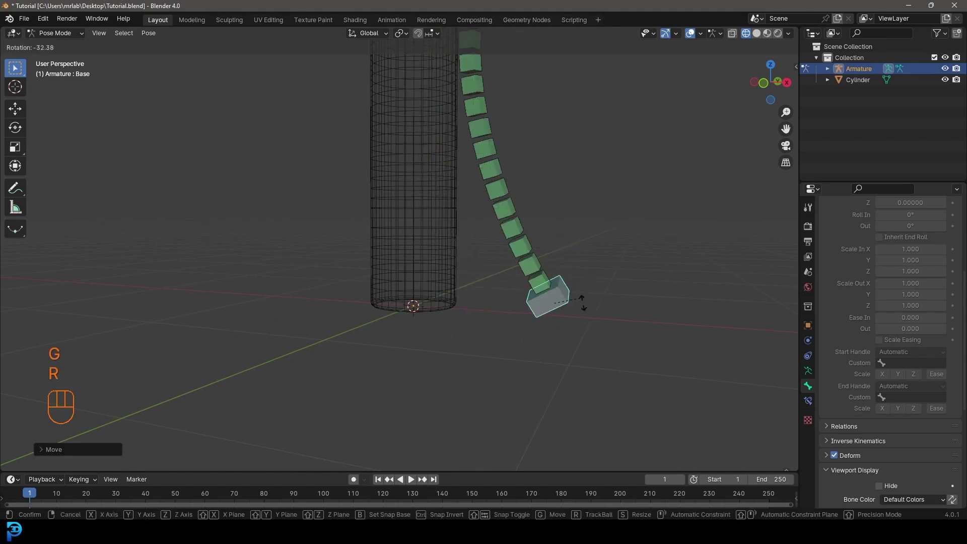
pyautogui.click(597, 201)
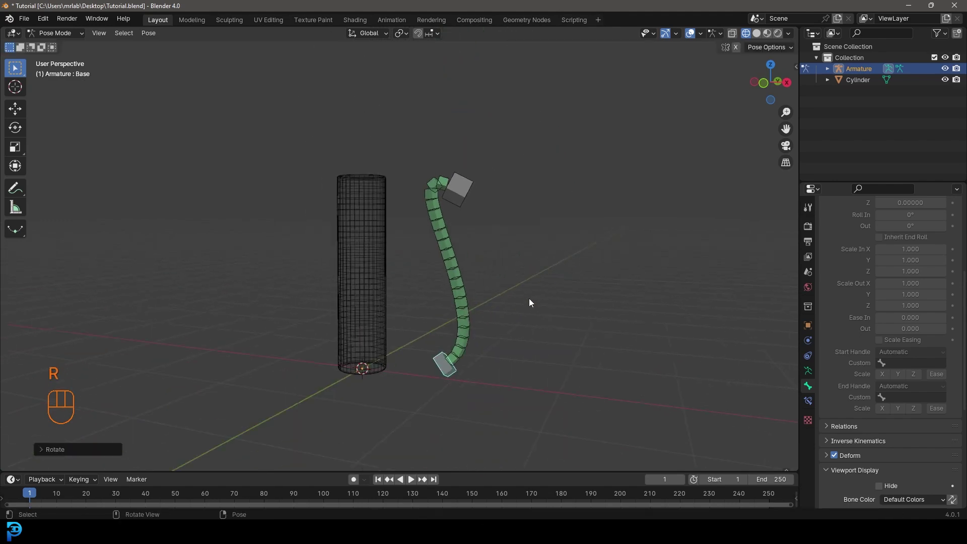
# Step: Rotate the Top bone to bend the chain into an arc, then try moving it and cancel the move
pyautogui.moveTo(529, 303); pyautogui.dragTo(467, 185, button='middle')
pyautogui.click(467, 197)
pyautogui.press('r')
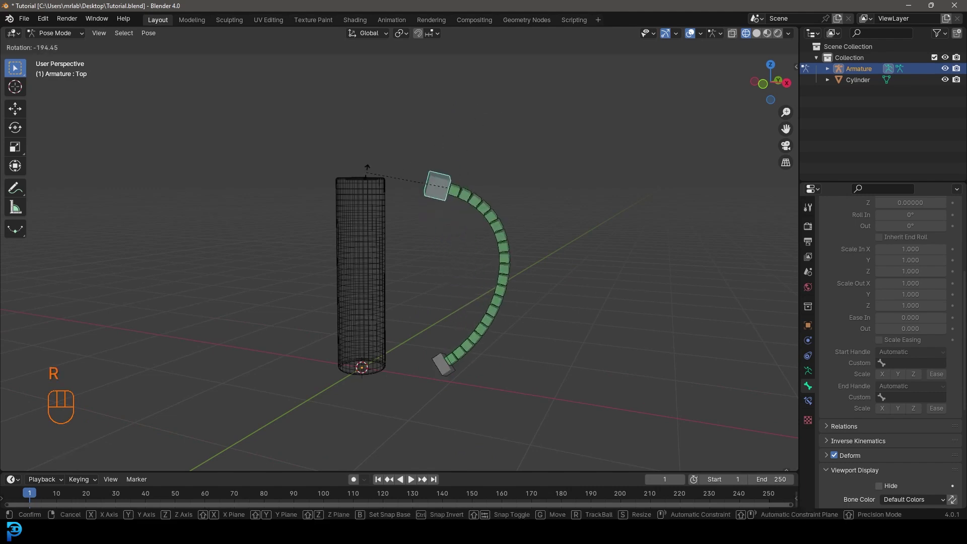
pyautogui.click(368, 169)
pyautogui.moveTo(410, 195); pyautogui.dragTo(542, 250, button='middle')
pyautogui.press('g')
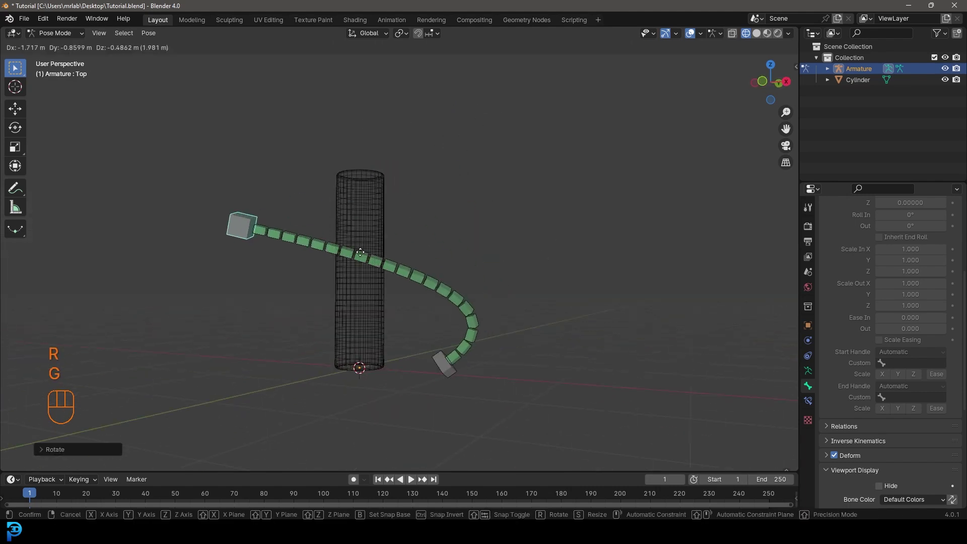
pyautogui.rightClick(507, 246)
pyautogui.moveTo(443, 257); pyautogui.dragTo(441, 258, button='middle')
# Step: Select all bones and clear their location, rotation and scale to restore the rest pose
pyautogui.press('a')
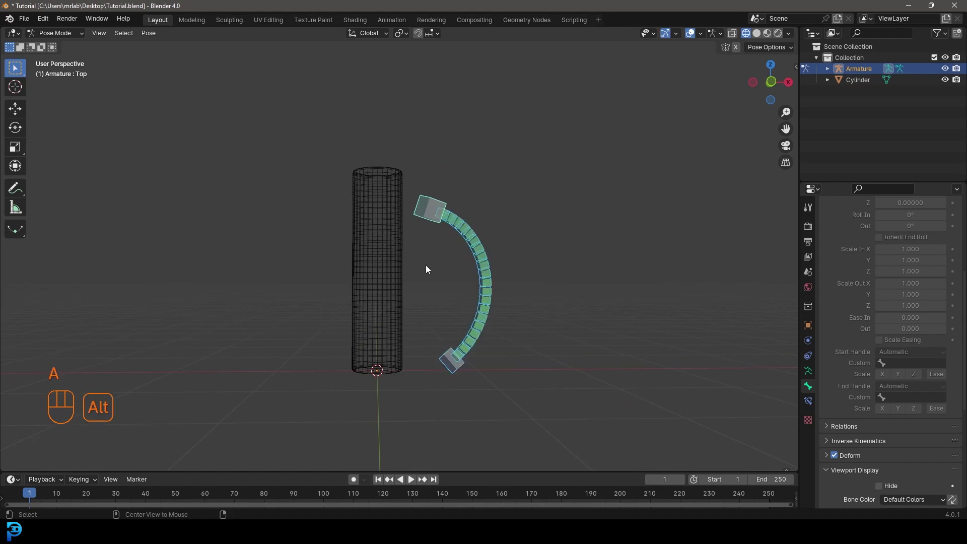
pyautogui.hotkey('alt', 'g')
pyautogui.hotkey('alt', 'r')
pyautogui.hotkey('alt', 's')
pyautogui.moveTo(427, 269); pyautogui.dragTo(402, 280, button='middle')
pyautogui.scroll(3, 392, 282)
pyautogui.keyDown('shift'); pyautogui.moveTo(343, 293); pyautogui.dragTo(364, 280, button='middle'); pyautogui.keyUp('shift')
pyautogui.scroll(1, 364, 280)
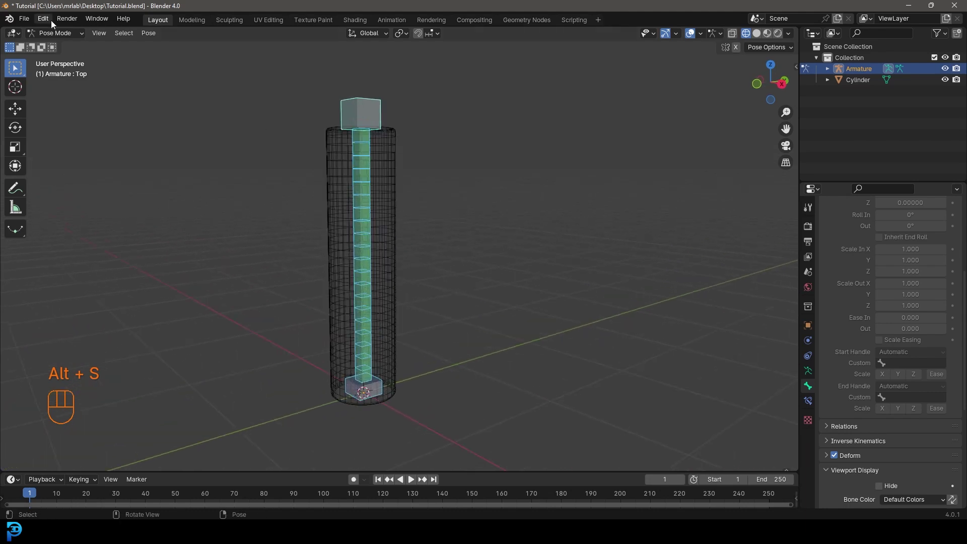
# Step: Return to Object Mode and parent the cylinder to the armature using Armature Deform With Automatic Weights
pyautogui.click(53, 35)
pyautogui.click(66, 46)
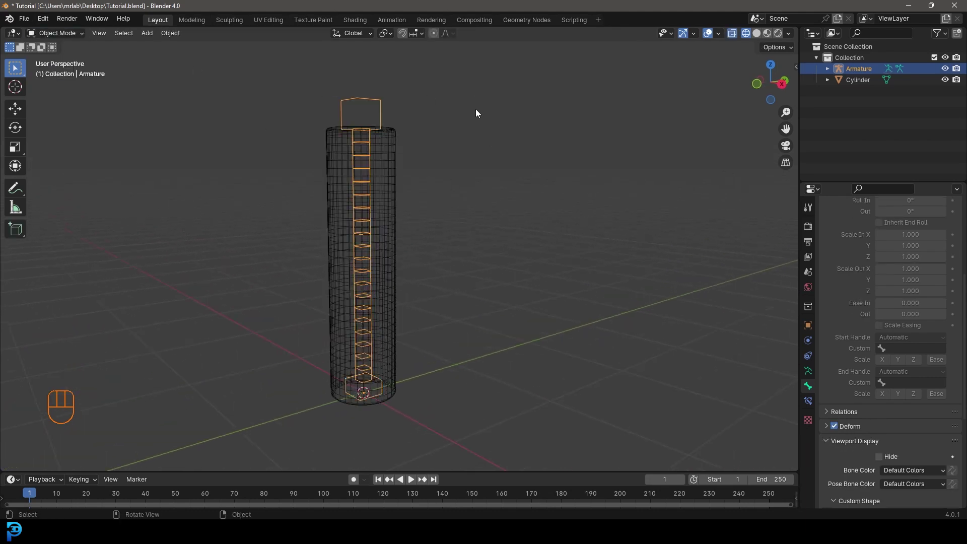
pyautogui.moveTo(394, 131); pyautogui.dragTo(385, 142)
pyautogui.moveTo(373, 159); pyautogui.dragTo(428, 202, button='middle')
pyautogui.scroll(3, 438, 194)
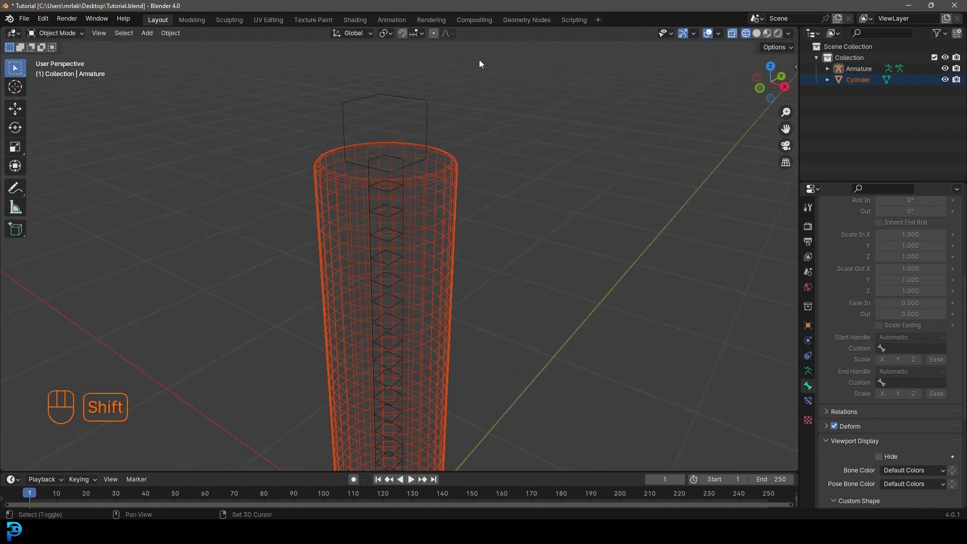
pyautogui.keyDown('shift'); pyautogui.click(403, 102); pyautogui.keyUp('shift')
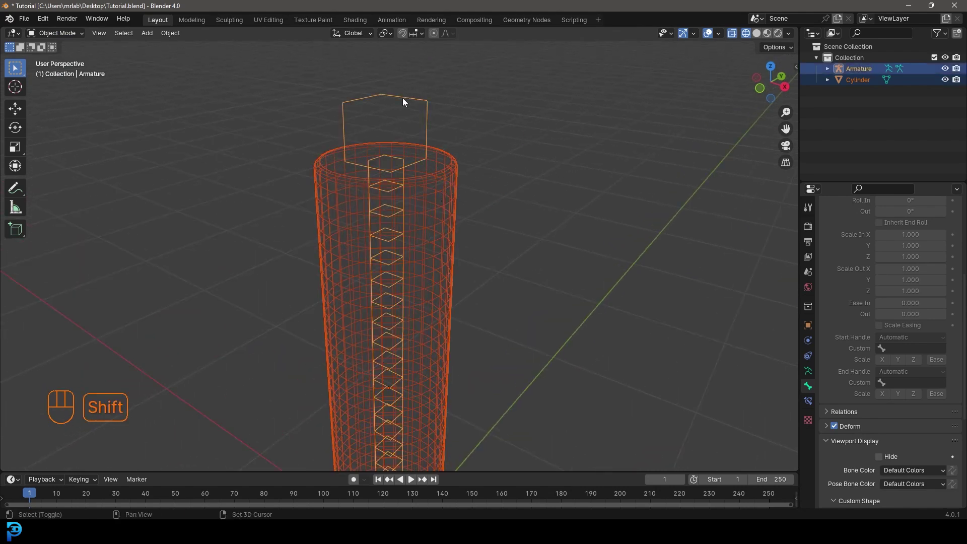
pyautogui.hotkey('ctrl', 'p')
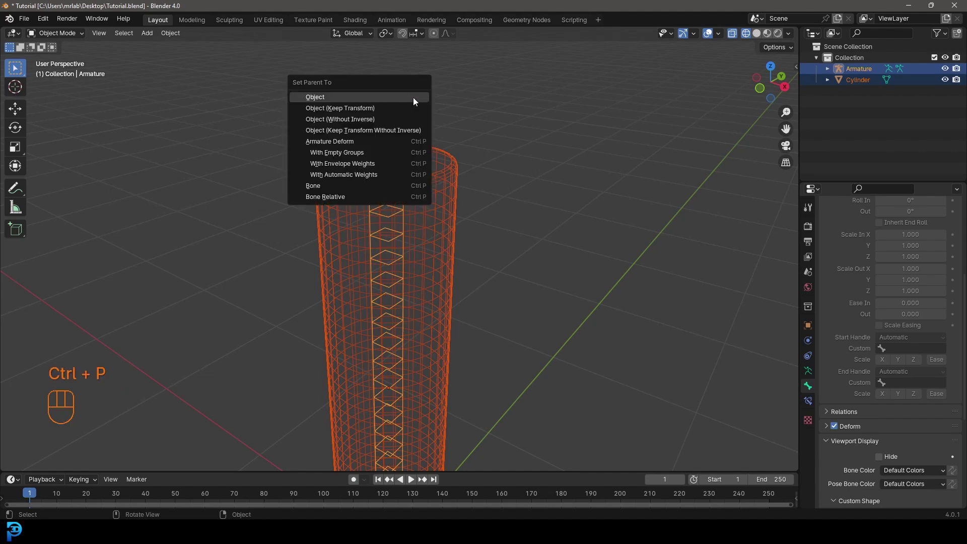
pyautogui.click(341, 175)
# Step: Switch the viewport to solid shading and put the armature into Pose Mode
pyautogui.scroll(-5, 381, 180)
pyautogui.press('z')
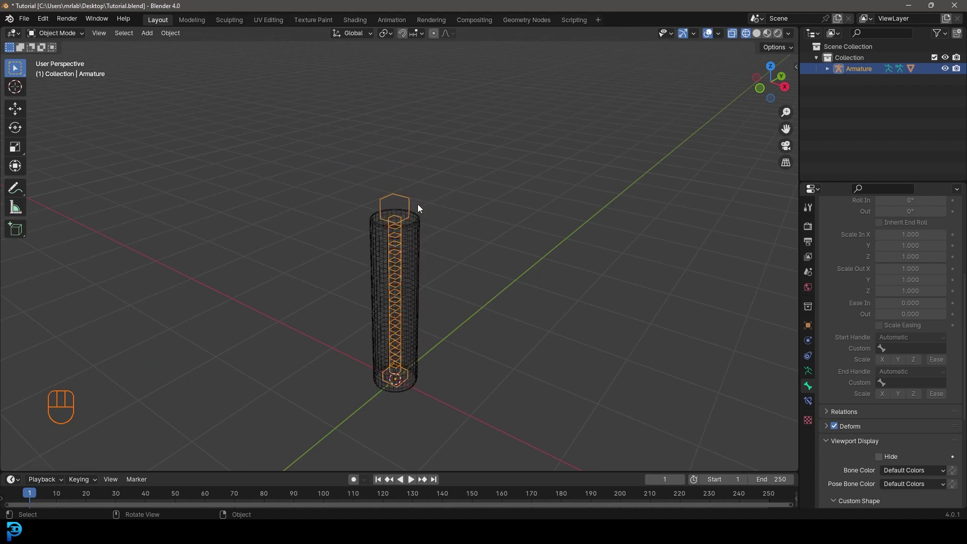
pyautogui.click(480, 219)
pyautogui.scroll(3, 403, 159)
pyautogui.click(54, 32)
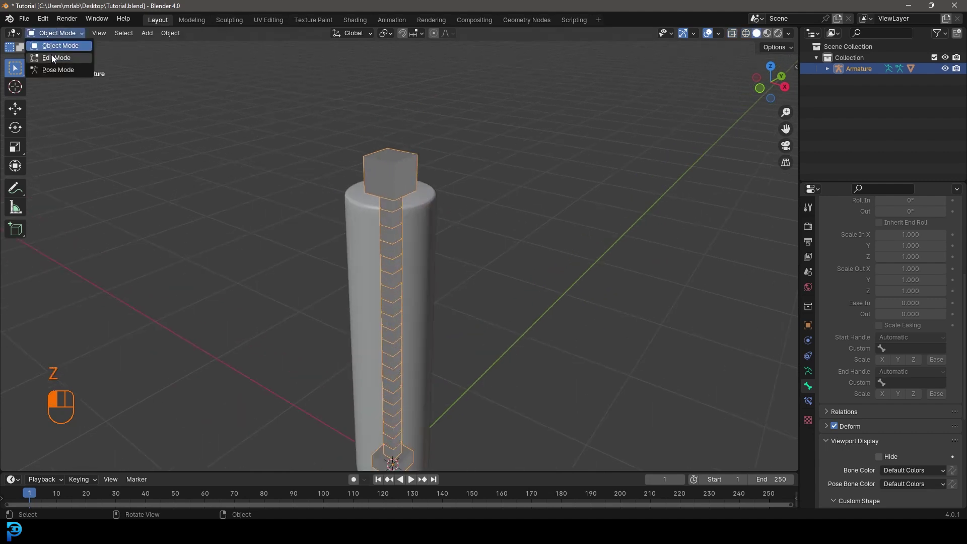
pyautogui.click(55, 70)
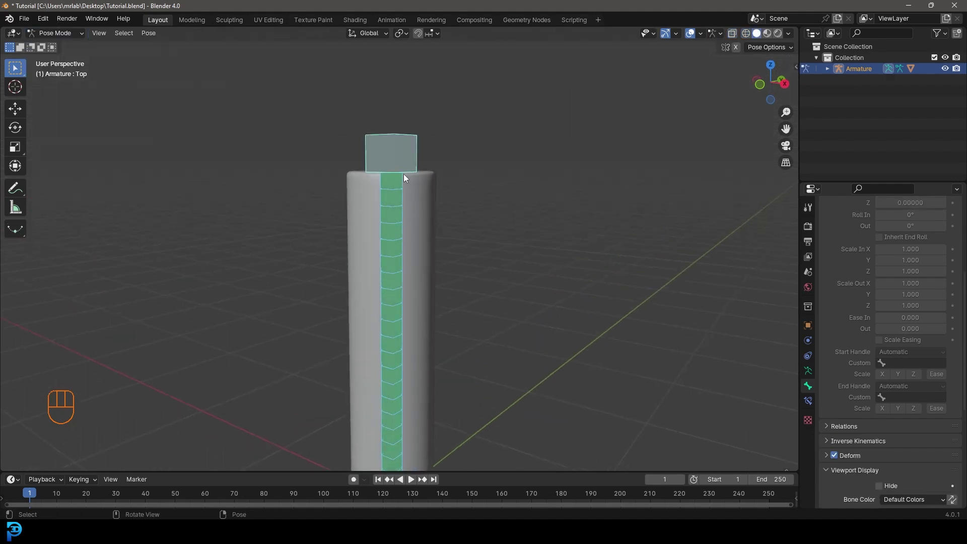
# Step: Try moving and rotating the Top bone to test the cylinder's deformation, cancelling each transform
pyautogui.click(401, 148)
pyautogui.press('g')
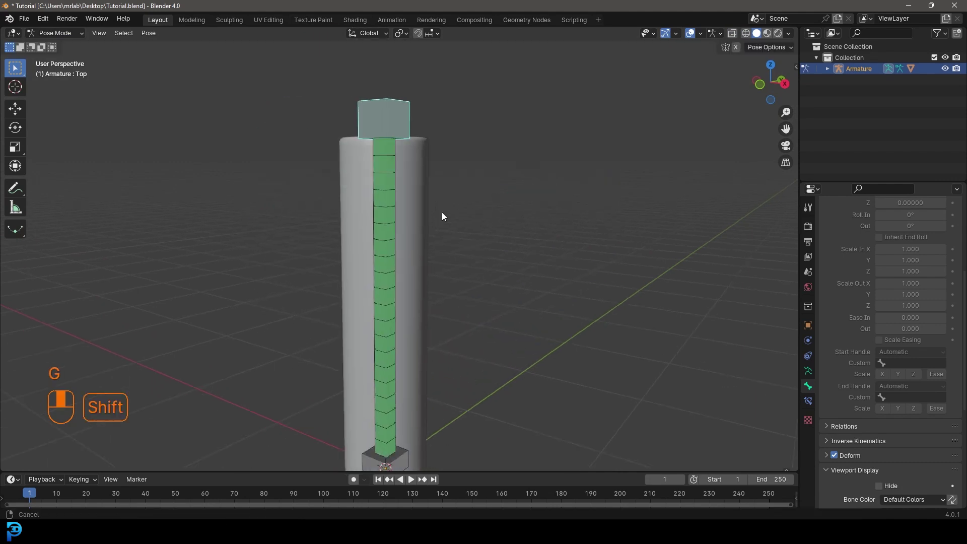
pyautogui.press('r')
pyautogui.rightClick(419, 181)
pyautogui.press('g')
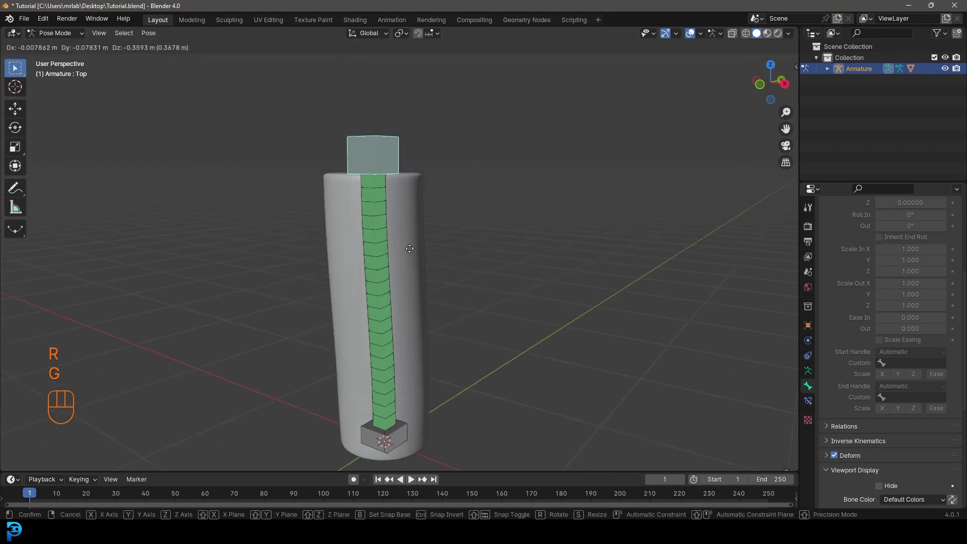
pyautogui.rightClick(477, 181)
pyautogui.press('g')
pyautogui.press('r')
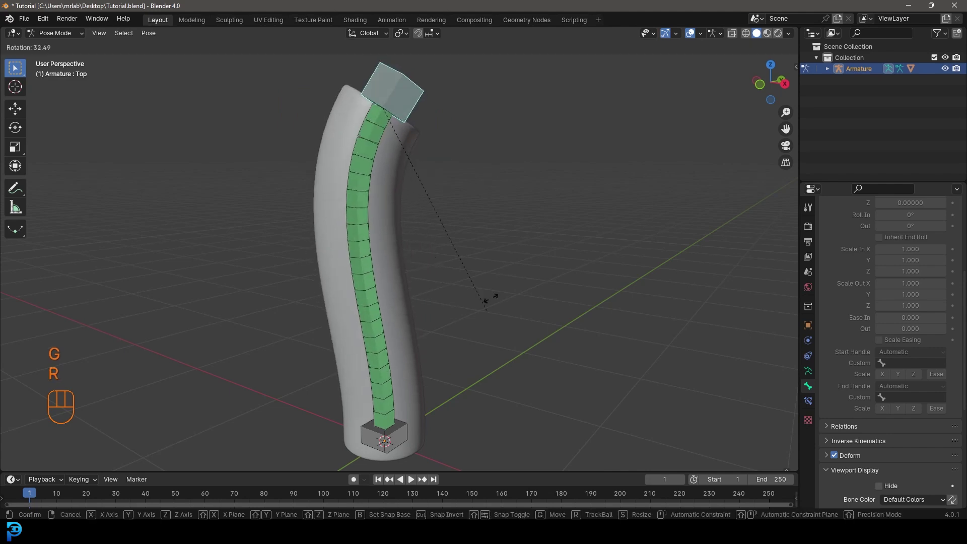
pyautogui.rightClick(474, 164)
# Step: Try moving the Base bone in perspective and in front view to test the cylinder's stretch and squash, cancelling each move
pyautogui.click(386, 446)
pyautogui.press('g')
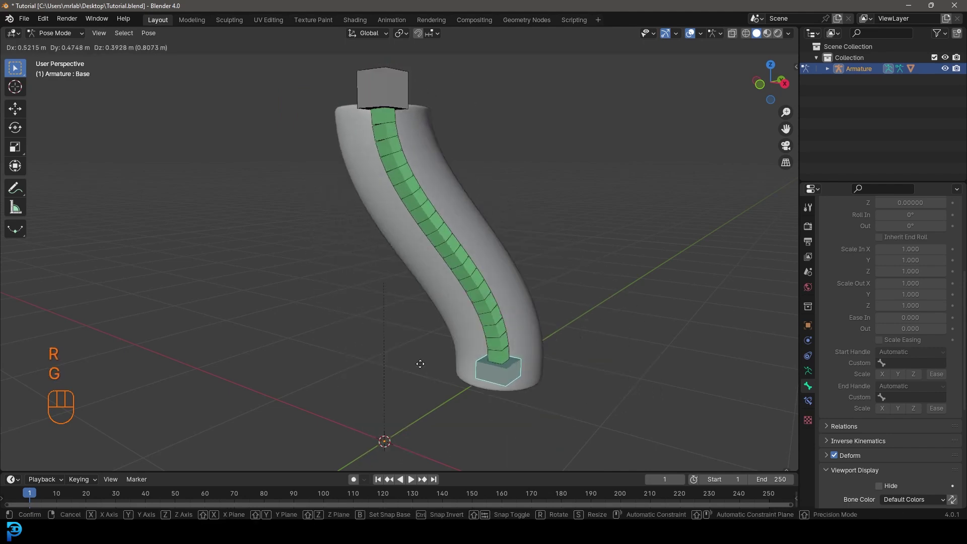
pyautogui.rightClick(357, 313)
pyautogui.press('KP_1')
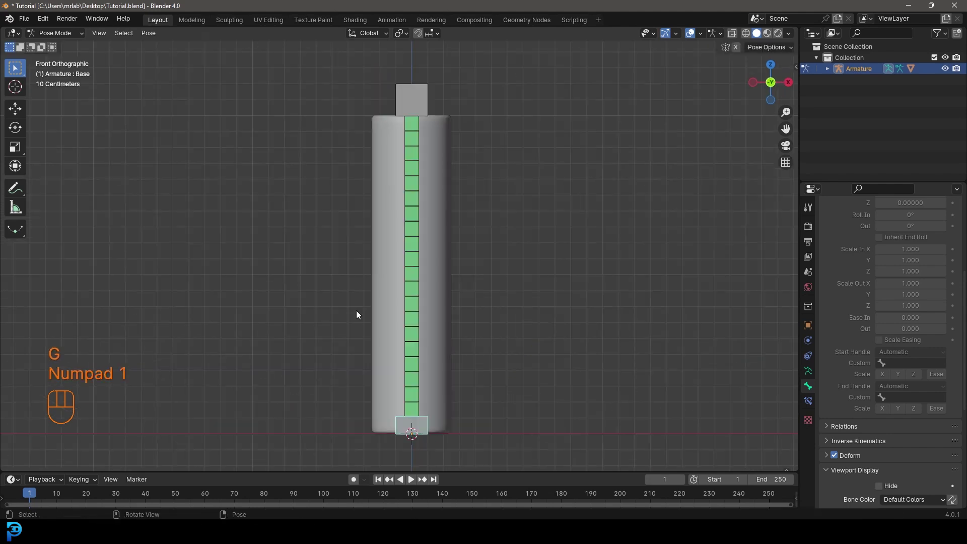
pyautogui.press('g')
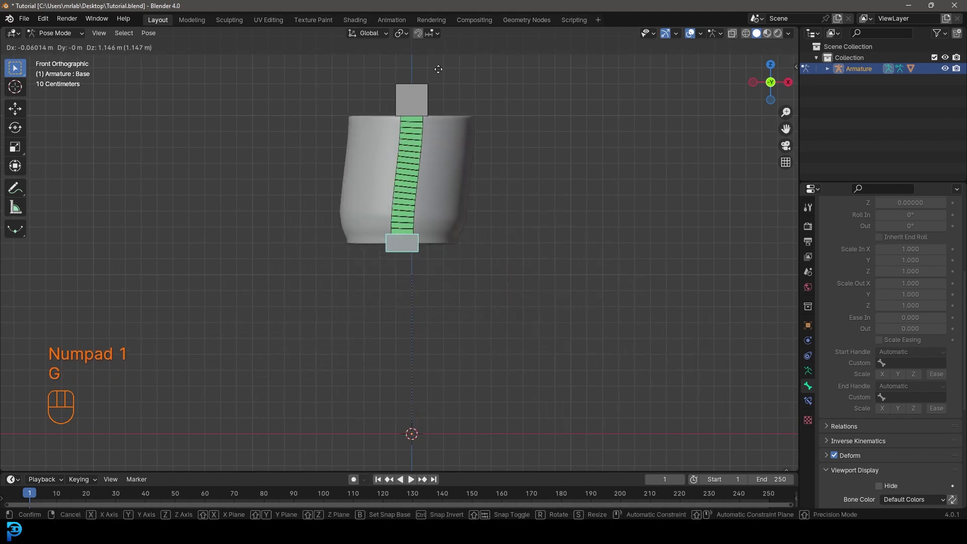
pyautogui.rightClick(496, 247)
pyautogui.moveTo(348, 156); pyautogui.dragTo(373, 134, button='middle')
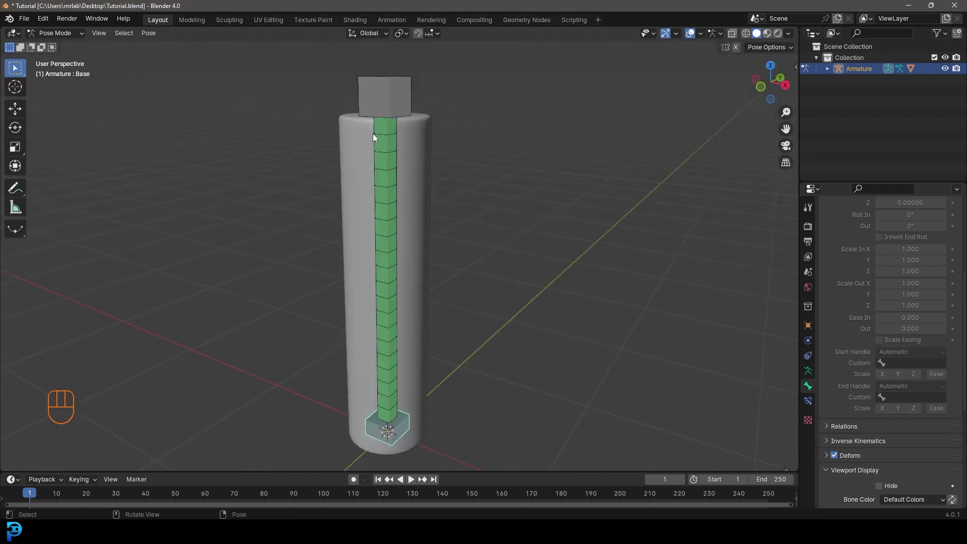
# Step: Return to Object Mode, select the cylinder and open its mesh in Edit Mode in front view
pyautogui.click(66, 36)
pyautogui.click(55, 46)
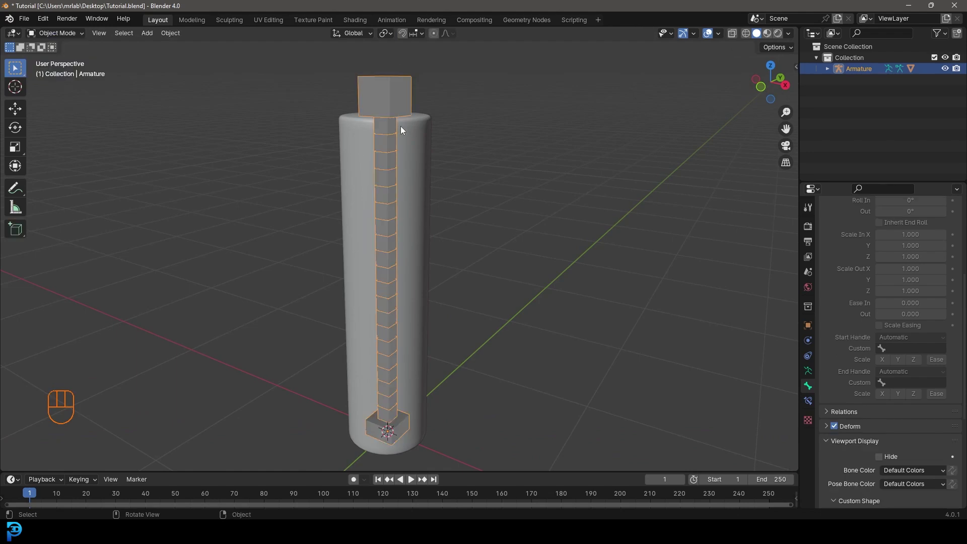
pyautogui.click(419, 124)
pyautogui.press('KP_1')
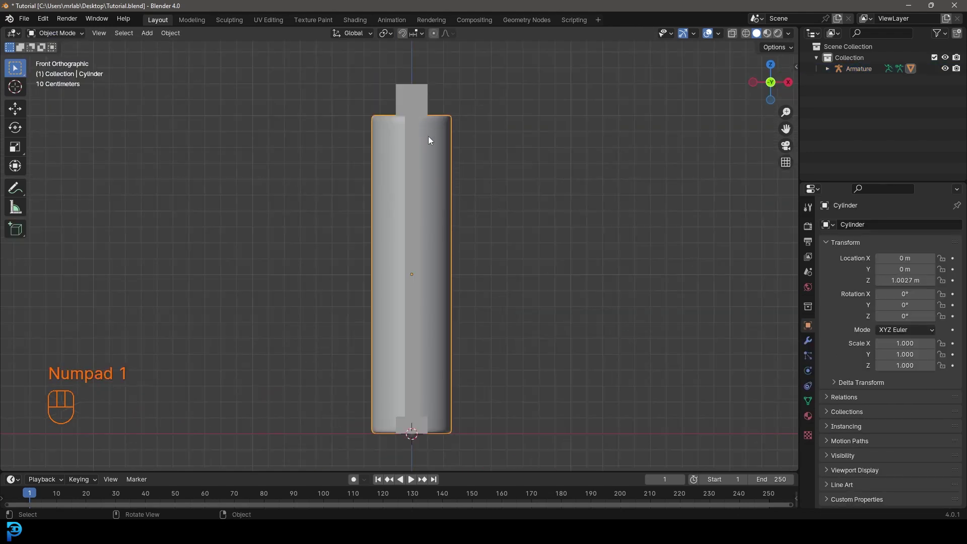
pyautogui.scroll(2, 436, 137)
pyautogui.press('Tab')
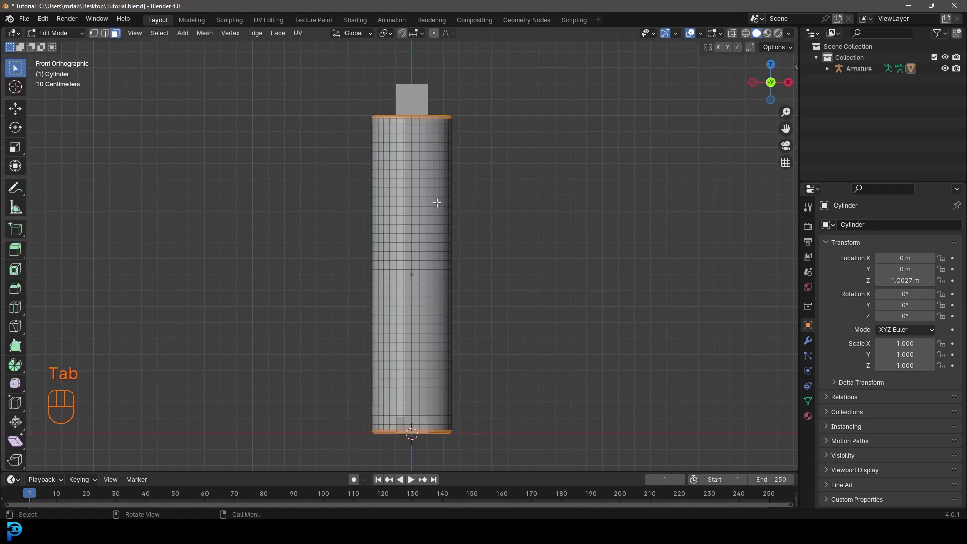
# Step: Add two material slots to the cylinder and create a new material in each
pyautogui.click(809, 419)
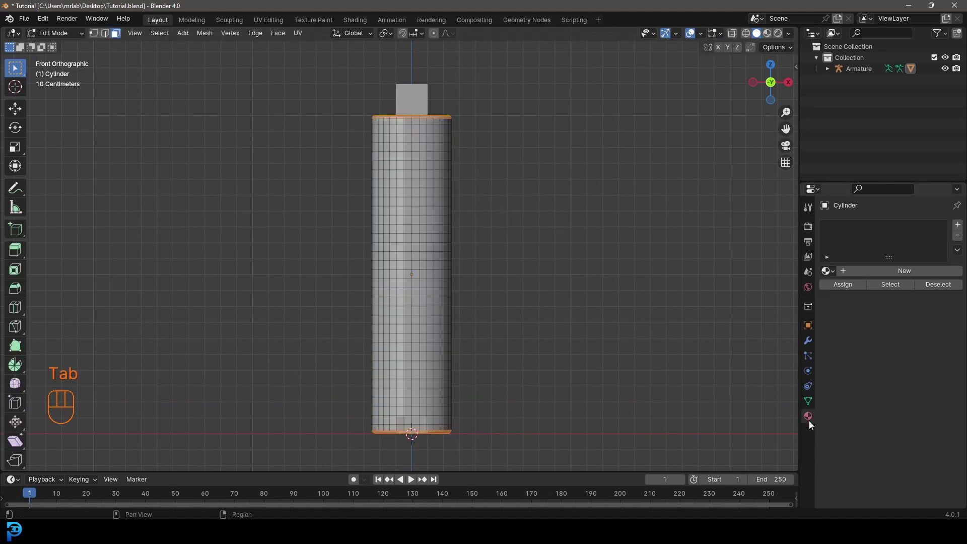
pyautogui.click(959, 225)
pyautogui.click(959, 226)
pyautogui.click(890, 293)
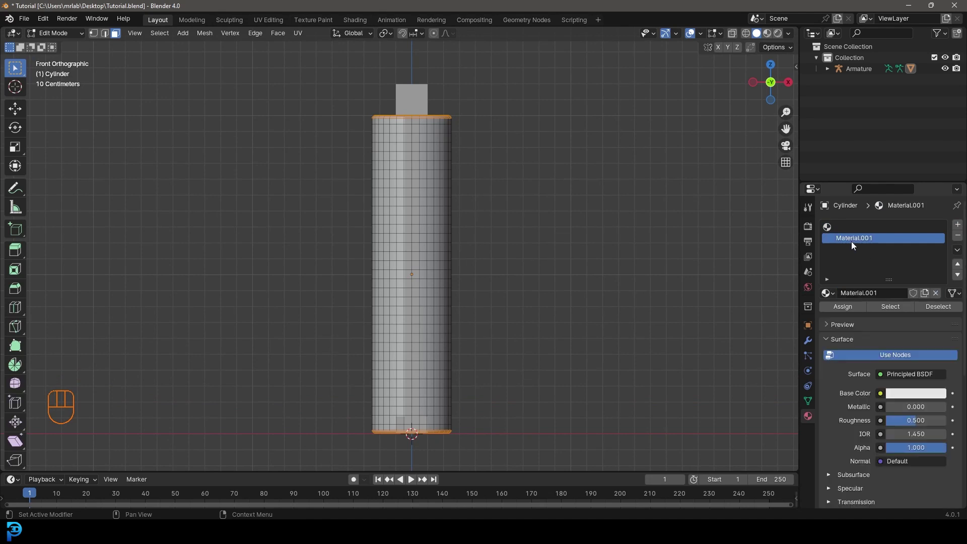
pyautogui.click(861, 227)
pyautogui.click(880, 294)
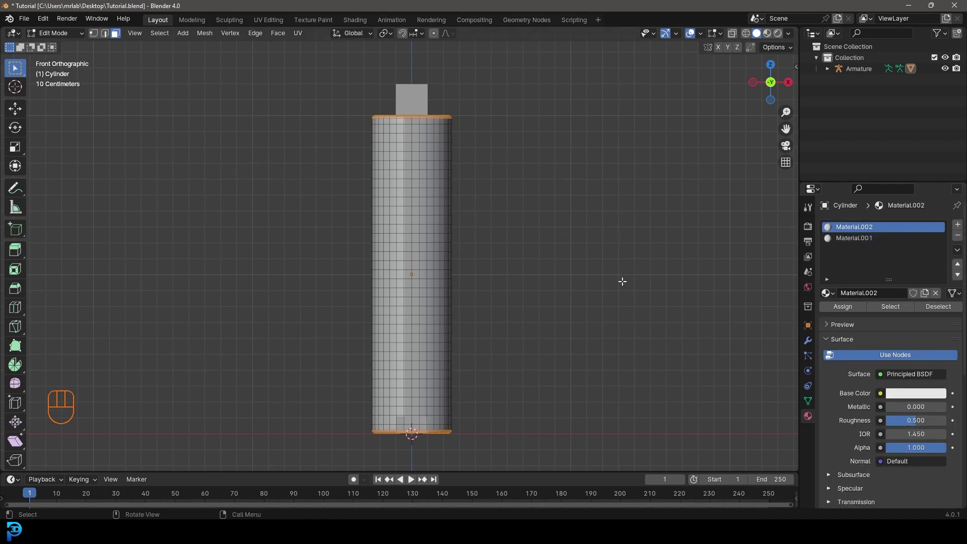
# Step: Set the Viewport Display color of Material.002 in the first slot to red
pyautogui.scroll(-10, 858, 410)
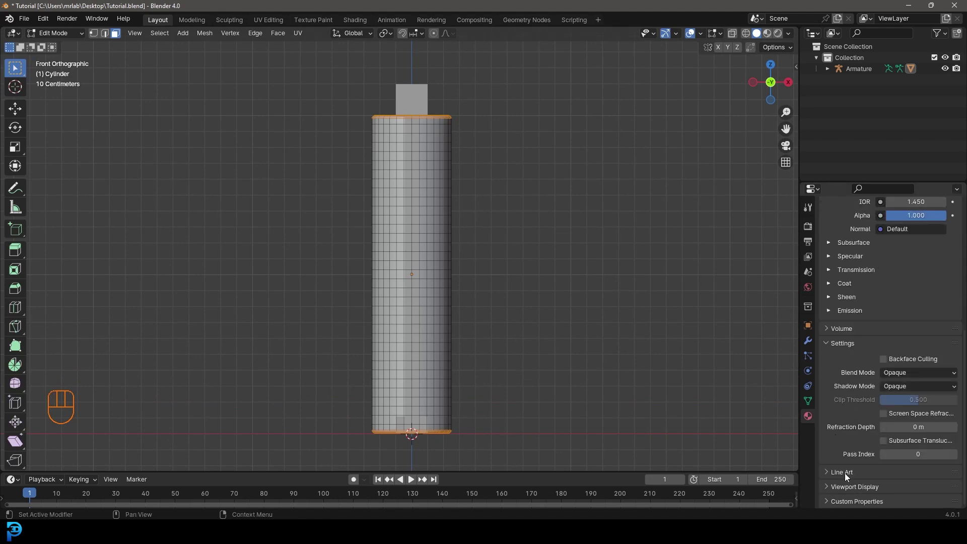
pyautogui.click(855, 487)
pyautogui.click(911, 504)
pyautogui.moveTo(878, 427); pyautogui.dragTo(880, 421)
pyautogui.scroll(10, 867, 315)
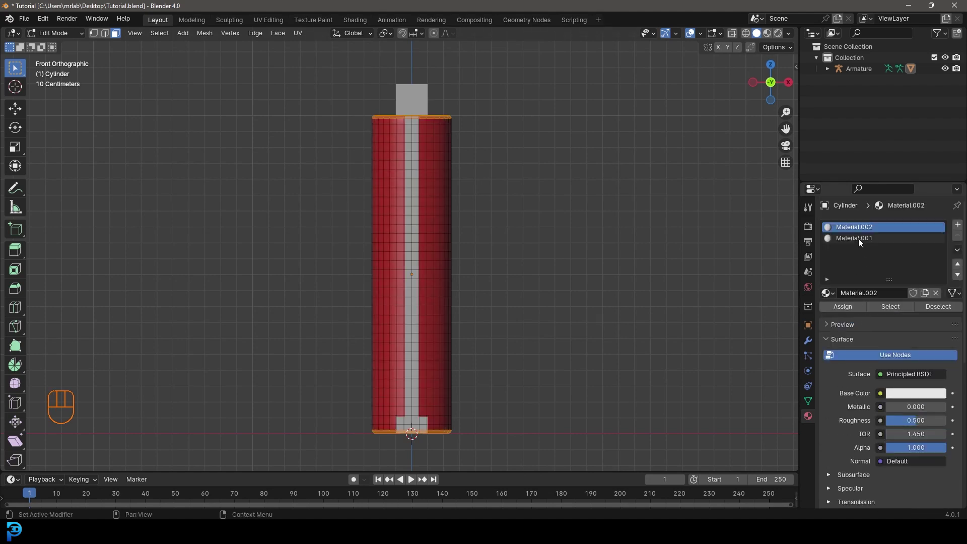
# Step: Set the Viewport Display color of Material.001 to yellow, with hue about 0.144 and saturation about 0.988
pyautogui.click(858, 238)
pyautogui.click(838, 339)
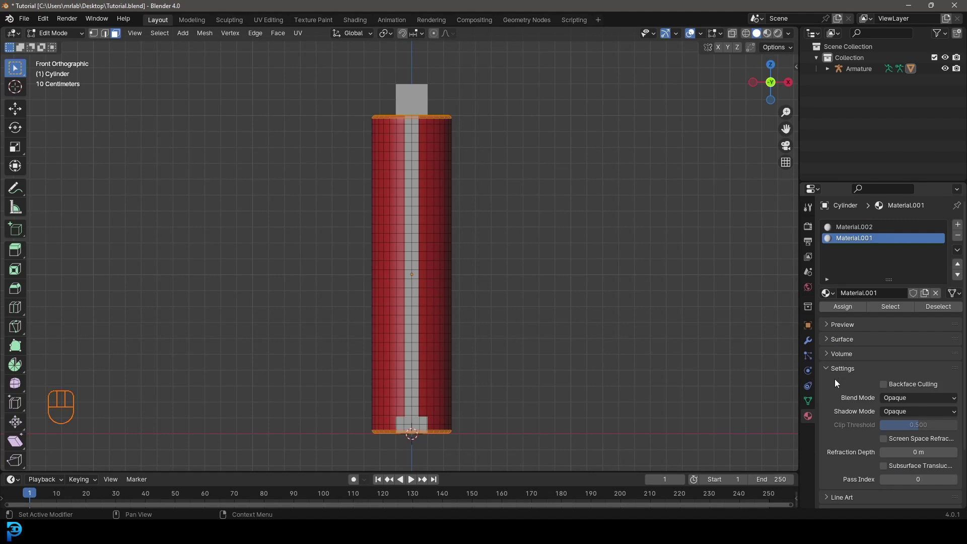
pyautogui.scroll(-3, 856, 413)
pyautogui.click(892, 459)
pyautogui.moveTo(856, 362); pyautogui.dragTo(844, 358)
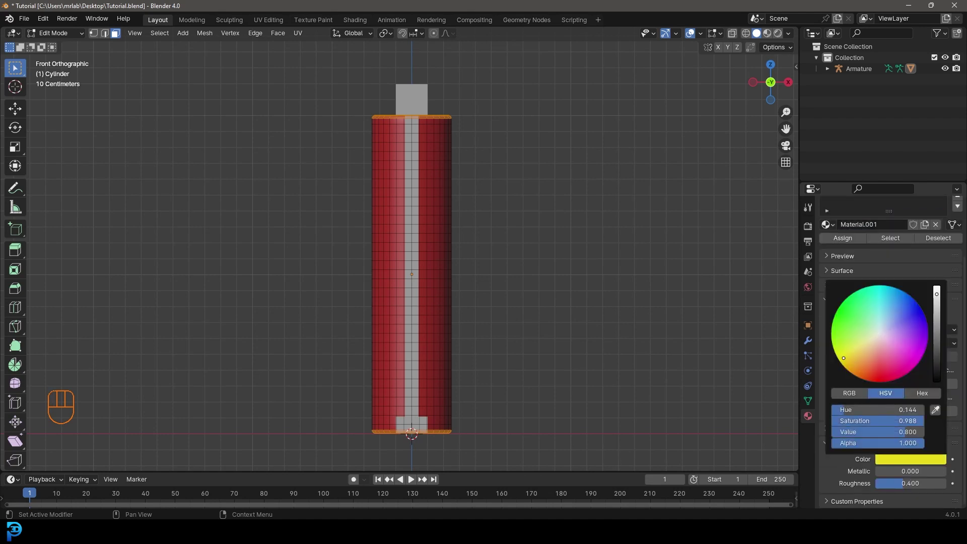
# Step: In wireframe shading, select seven spaced horizontal bands of faces around the cylinder and assign Material.001 to them
pyautogui.keyDown('shift'); pyautogui.moveTo(364, 187); pyautogui.dragTo(370, 181, button='middle'); pyautogui.keyUp('shift')
pyautogui.press('z')
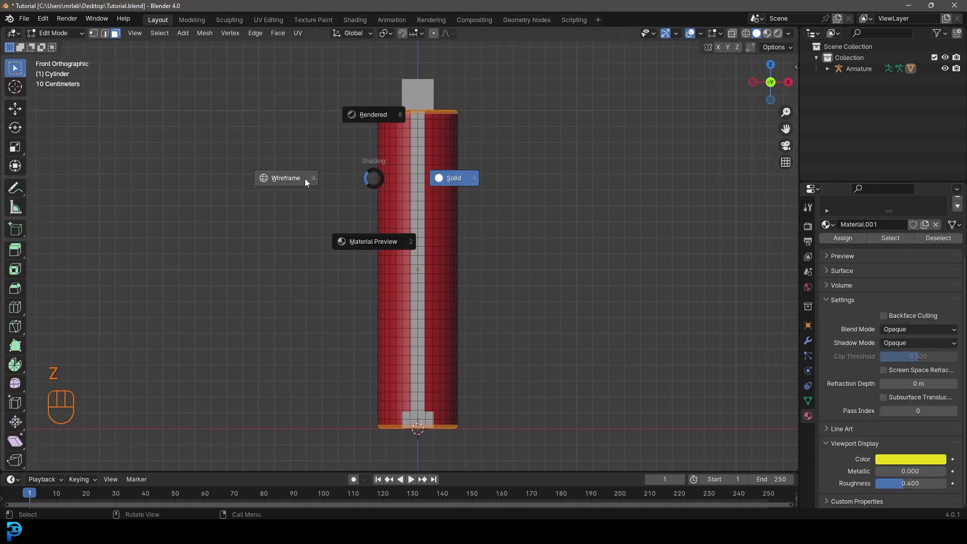
pyautogui.click(304, 180)
pyautogui.moveTo(374, 141); pyautogui.dragTo(479, 160)
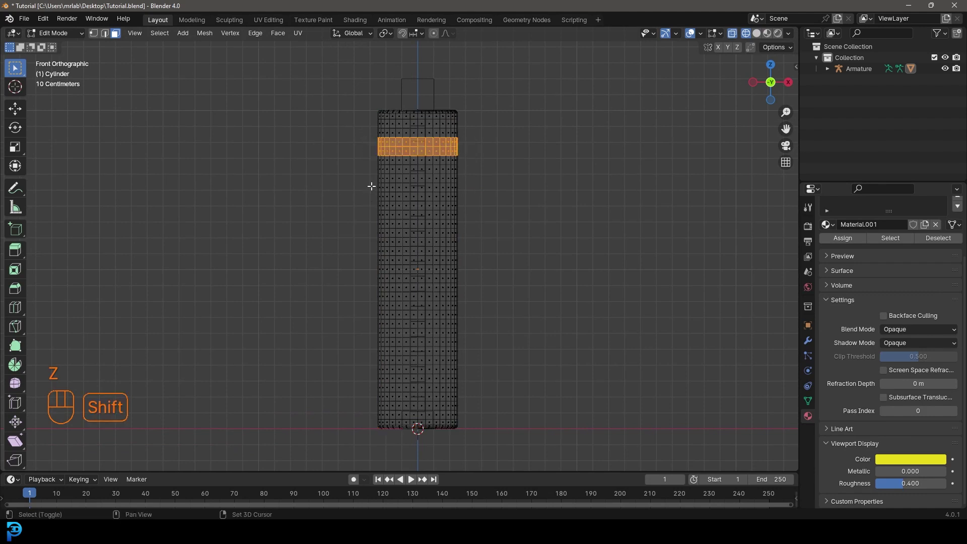
pyautogui.keyDown('shift'); pyautogui.moveTo(371, 187); pyautogui.dragTo(480, 208); pyautogui.keyUp('shift')
pyautogui.keyDown('shift'); pyautogui.moveTo(372, 235); pyautogui.dragTo(476, 255); pyautogui.keyUp('shift')
pyautogui.keyDown('shift'); pyautogui.moveTo(370, 275); pyautogui.dragTo(478, 288); pyautogui.keyUp('shift')
pyautogui.scroll(3, 854, 278)
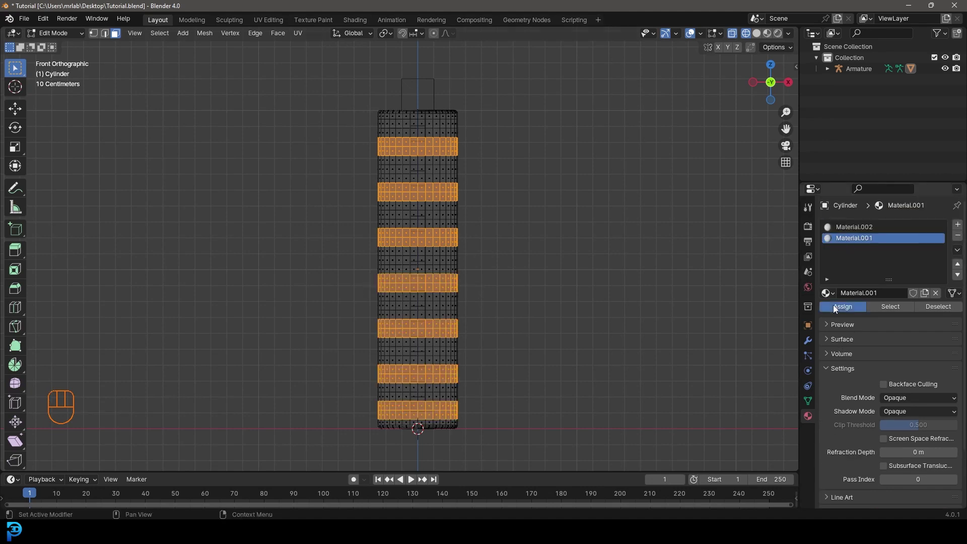
# Step: Switch back to solid shading, leave the cylinder's Edit Mode and select the armature
pyautogui.press('z')
pyautogui.click(583, 255)
pyautogui.scroll(-2, 524, 251)
pyautogui.moveTo(525, 251)
pyautogui.mouseDown(button='middle')
pyautogui.moveTo(529, 267)
pyautogui.moveTo(459, 233)
pyautogui.mouseUp(button='middle')
pyautogui.press('Tab')
pyautogui.click(409, 198)
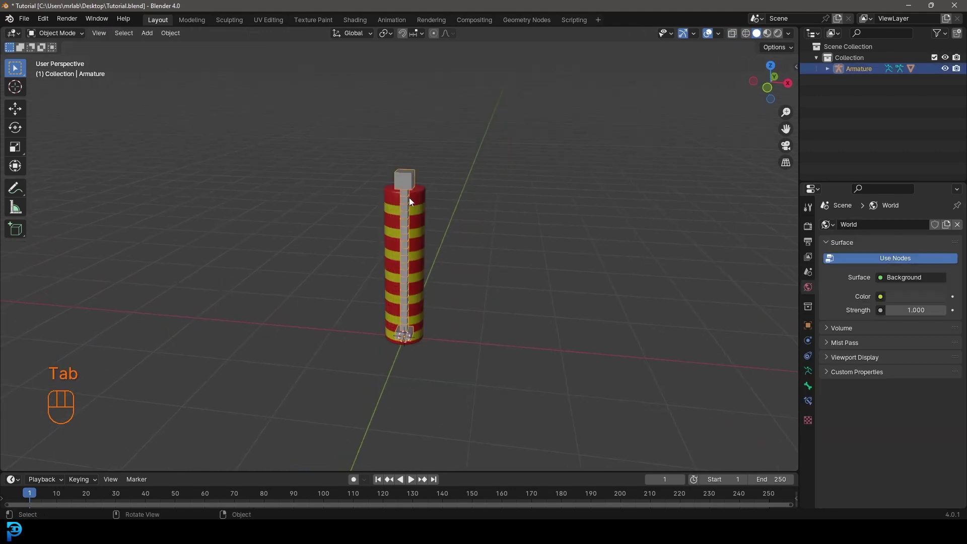
# Step: Switch the armature to Pose Mode, select the Top bone and try moving it to stretch the cylinder
pyautogui.hotkey('ctrl', 'Tab')
pyautogui.click(410, 173)
pyautogui.press('g')
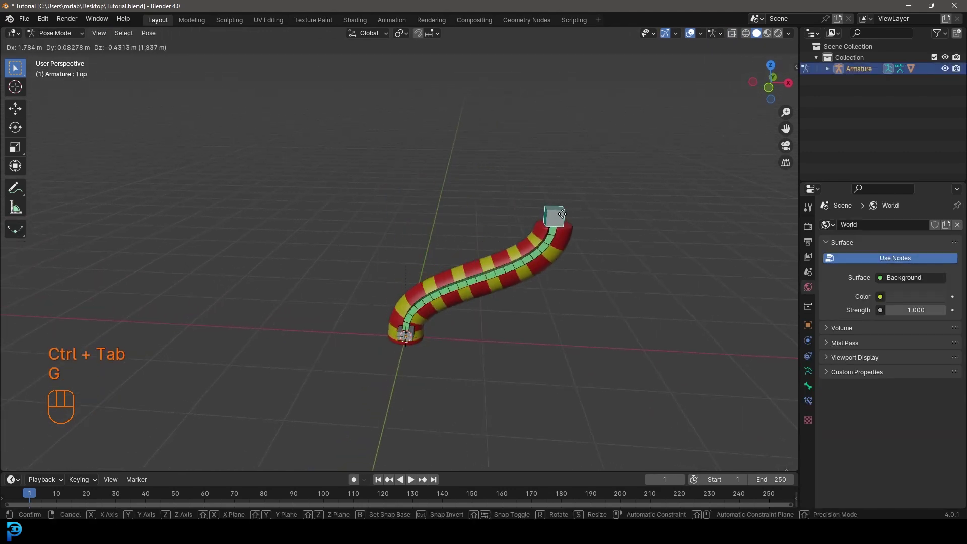
pyautogui.press('g')
pyautogui.press('KP_1')
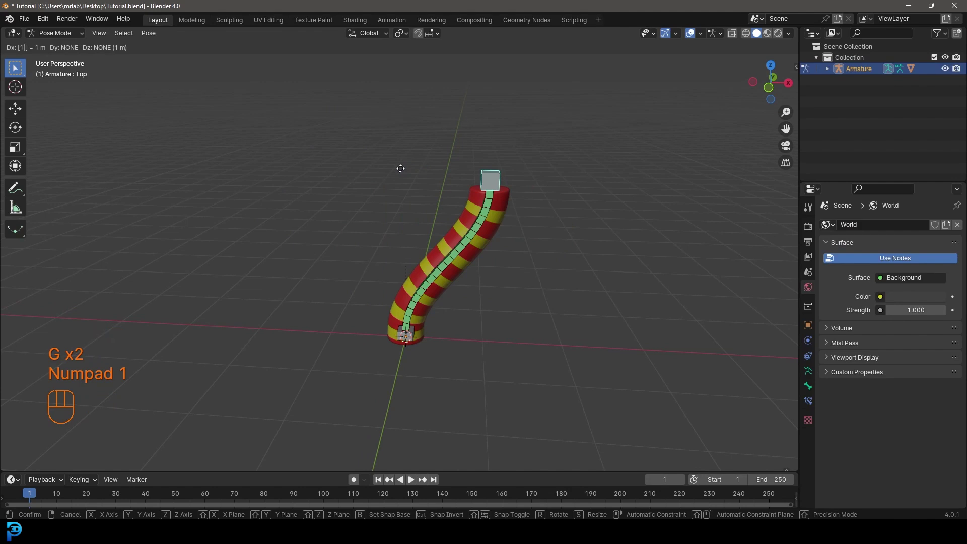
pyautogui.press('KP_1')
pyautogui.moveTo(490, 241); pyautogui.dragTo(536, 231, button='middle')
pyautogui.rightClick(540, 238)
pyautogui.scroll(-3, 417, 249)
# Step: In front view, rotate the Top bone to curl the cylinder's upper end and try moving the bone
pyautogui.press('KP_1')
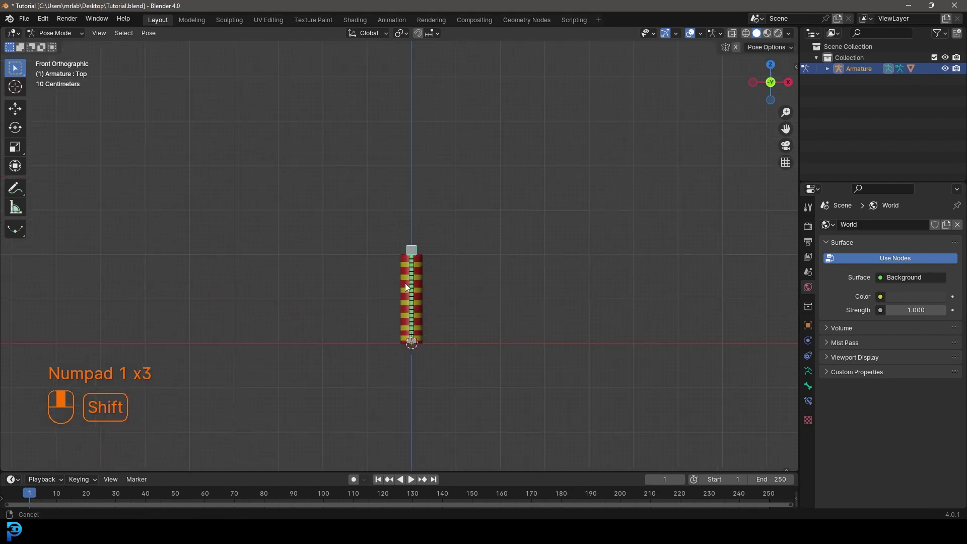
pyautogui.press('r')
pyautogui.click(379, 185)
pyautogui.press('g')
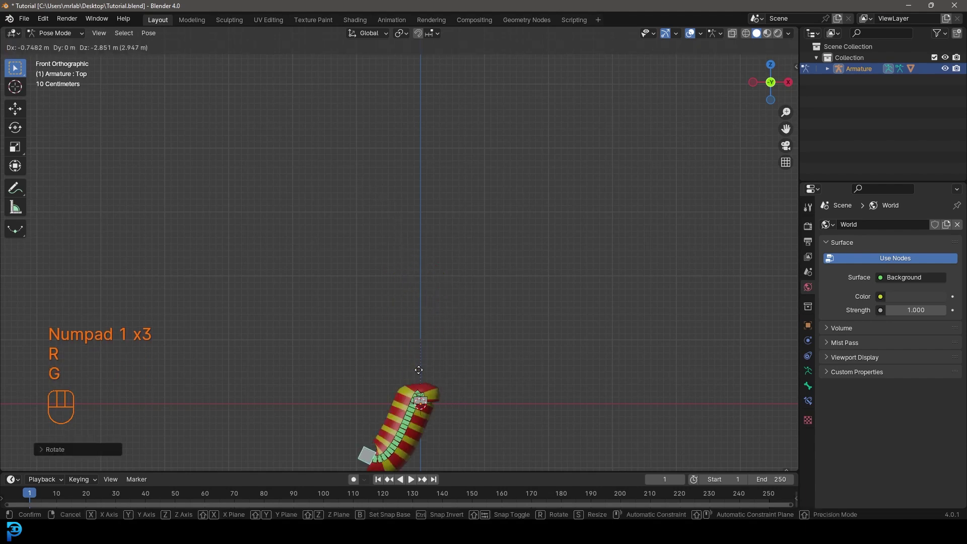
pyautogui.rightClick(458, 202)
pyautogui.scroll(3, 461, 271)
# Step: Select all bones and clear their location and rotation
pyautogui.press('a')
pyautogui.hotkey('alt', 'g')
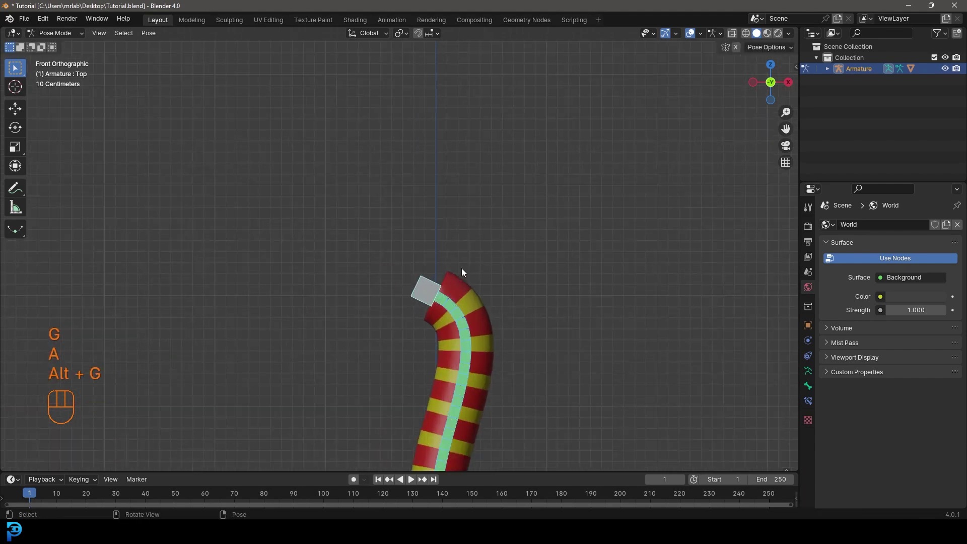
pyautogui.hotkey('alt', 'g')
pyautogui.hotkey('alt', 'r')
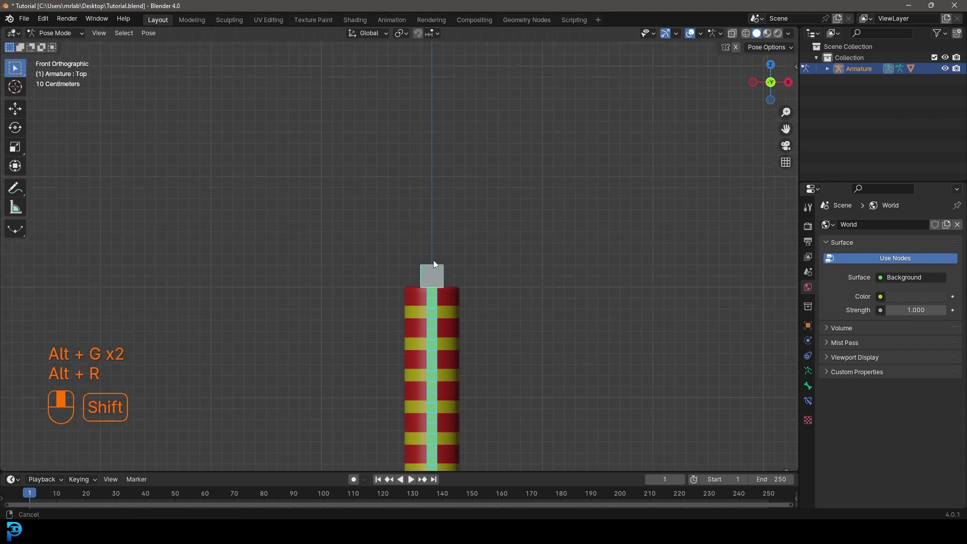
# Step: Move the Top bone down and toward negative X, and try moving the Base bone sideways along X
pyautogui.keyDown('shift'); pyautogui.moveTo(431, 219); pyautogui.dragTo(413, 172, button='middle'); pyautogui.keyUp('shift')
pyautogui.press('g')
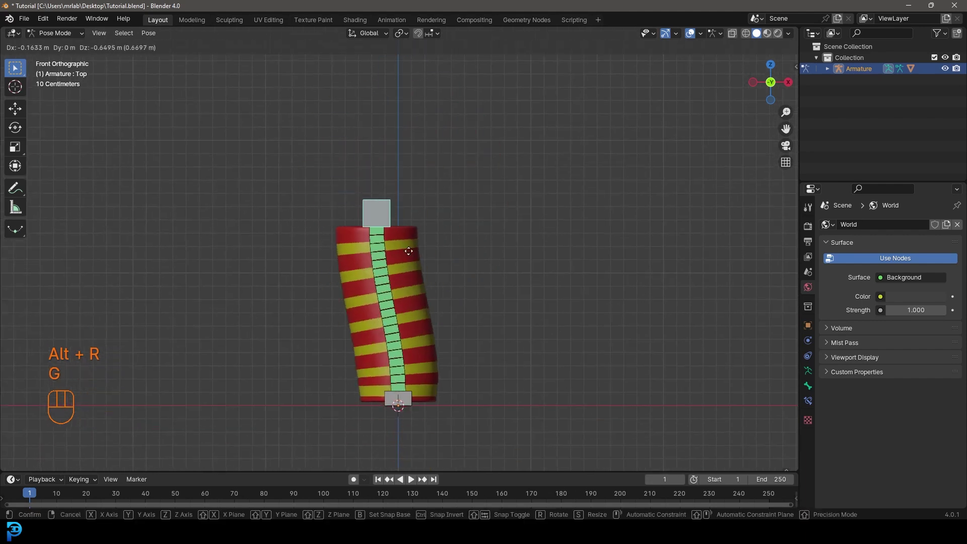
pyautogui.click(363, 222)
pyautogui.click(406, 406)
pyautogui.press('g')
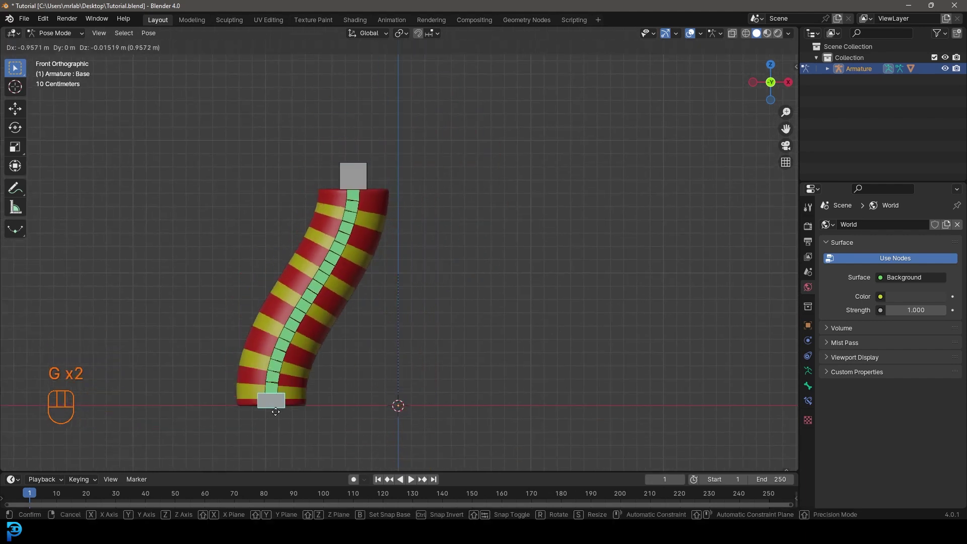
pyautogui.rightClick(428, 247)
# Step: Return all bones to the rest pose by clearing their transforms, and deselect them
pyautogui.press('a')
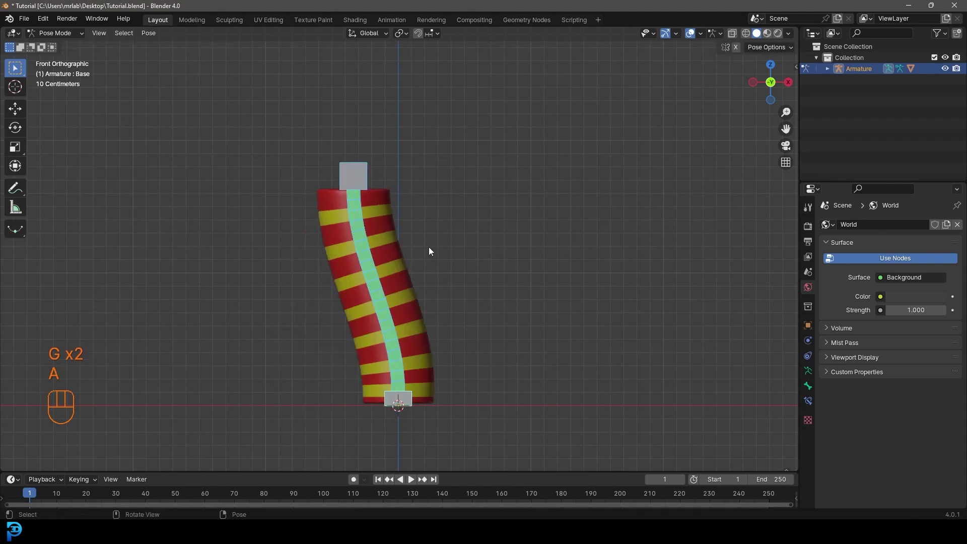
pyautogui.press('g')
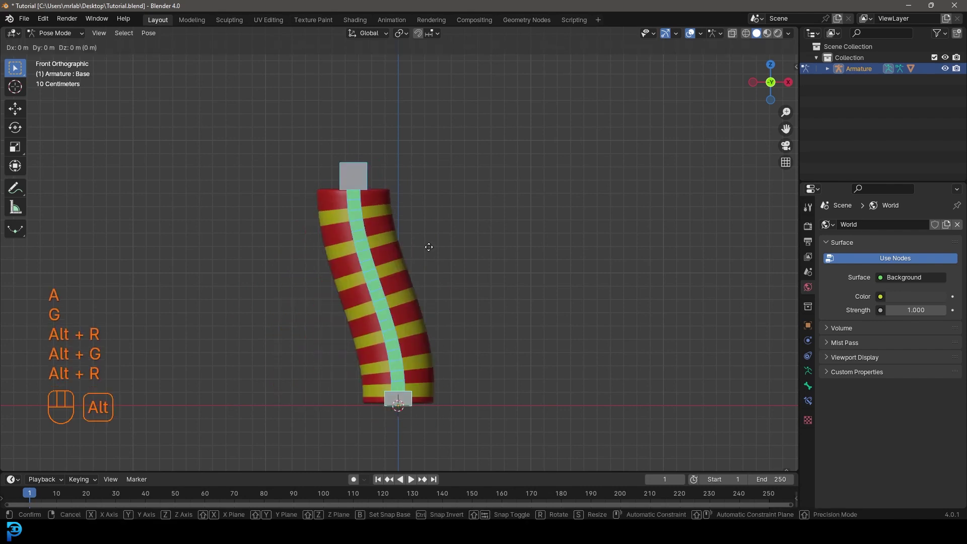
pyautogui.hotkey('alt', 's')
pyautogui.rightClick(428, 248)
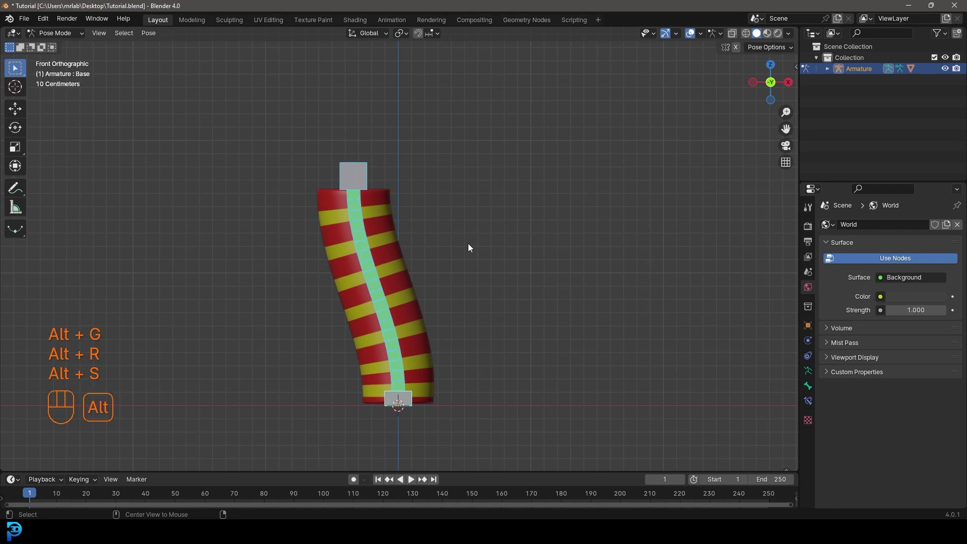
pyautogui.hotkey('alt', 'g')
pyautogui.hotkey('alt', 'r')
pyautogui.moveTo(415, 259); pyautogui.dragTo(479, 244, button='middle')
pyautogui.hotkey('alt', 'a')
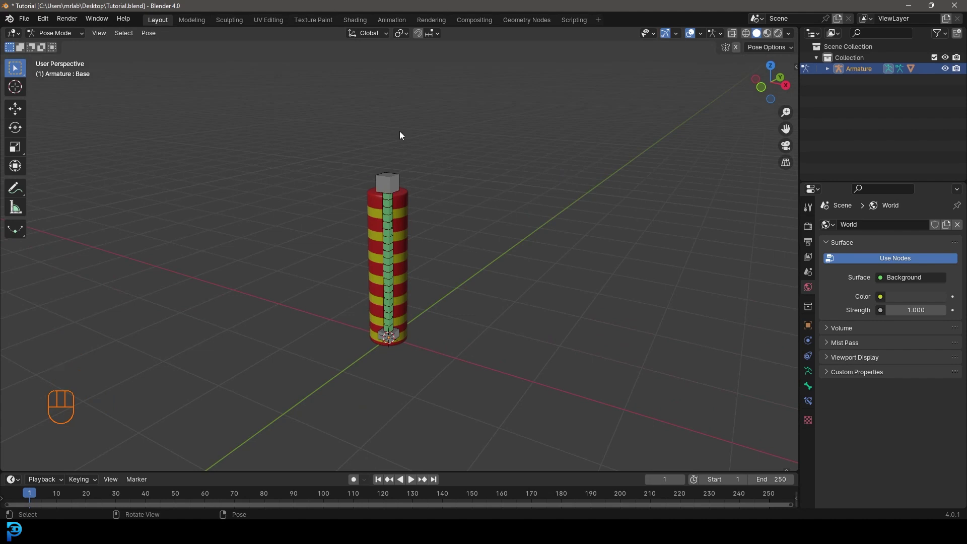
pyautogui.scroll(4, 421, 166)
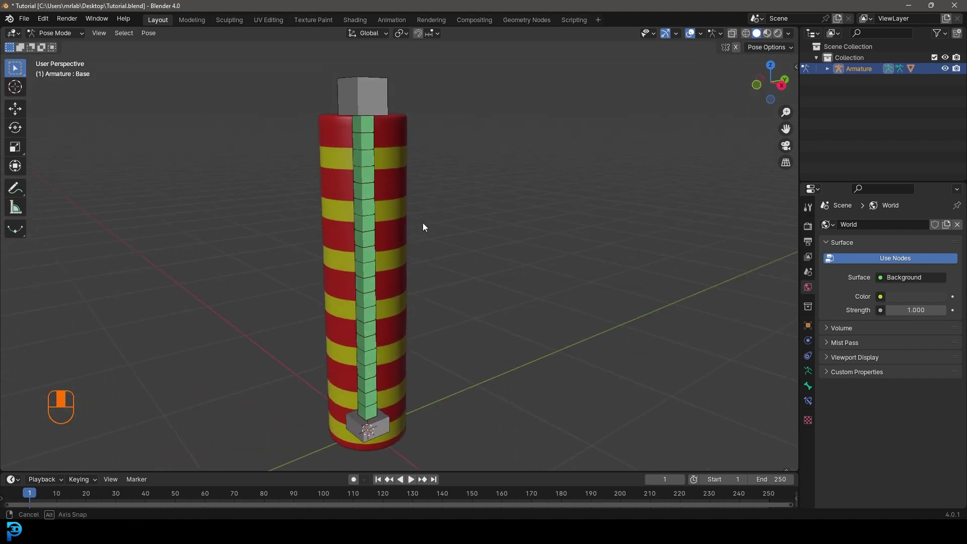